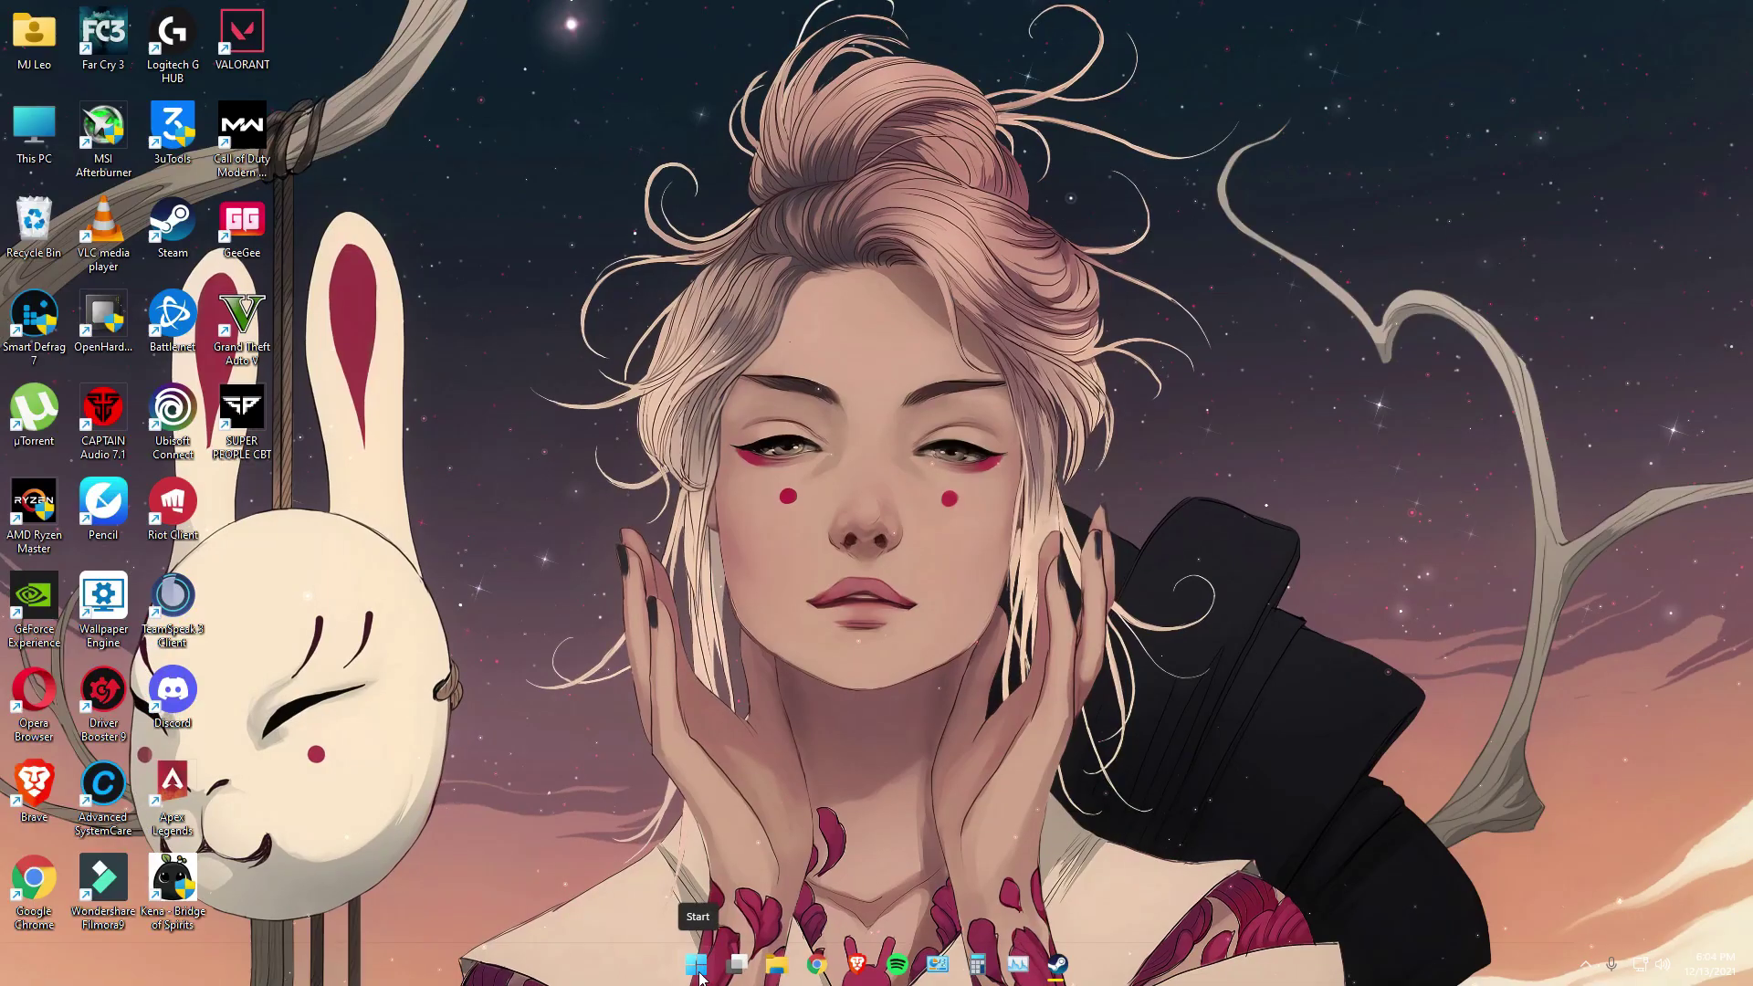
- Bring up the Start menu from the desktop
key("super")
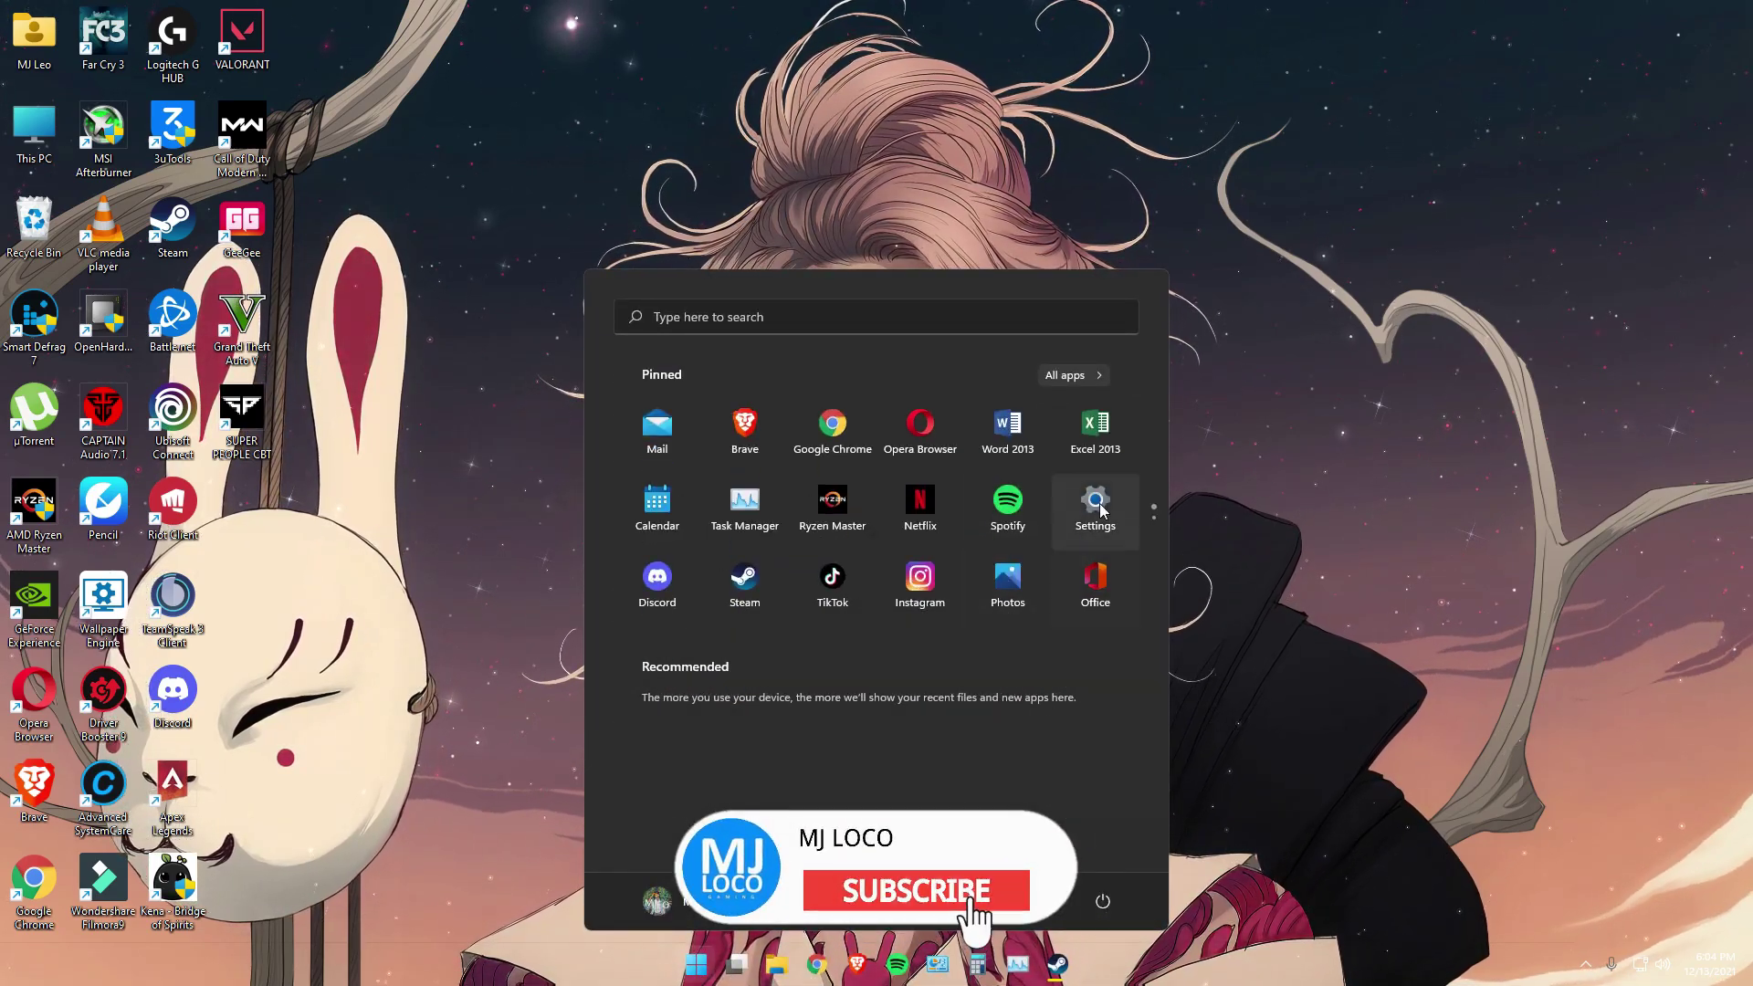
- Go to Settings > Gaming and glance at the Xbox Game Bar options
left_click(1095, 511)
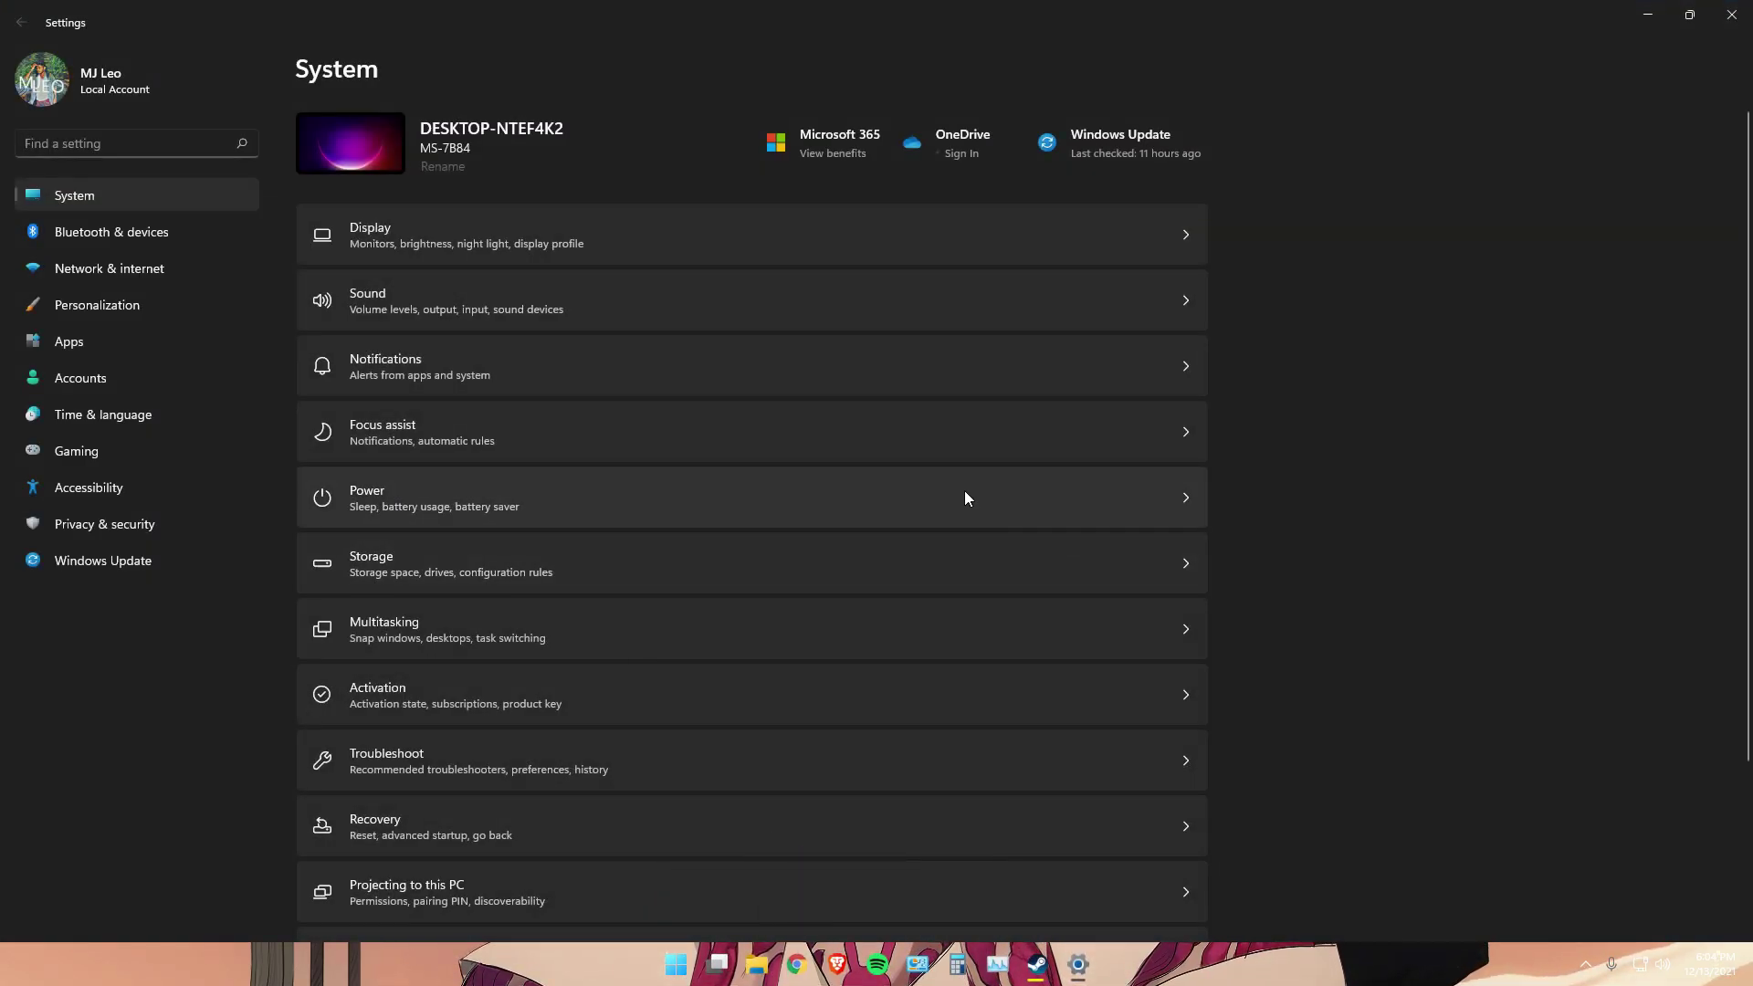
left_click(97, 456)
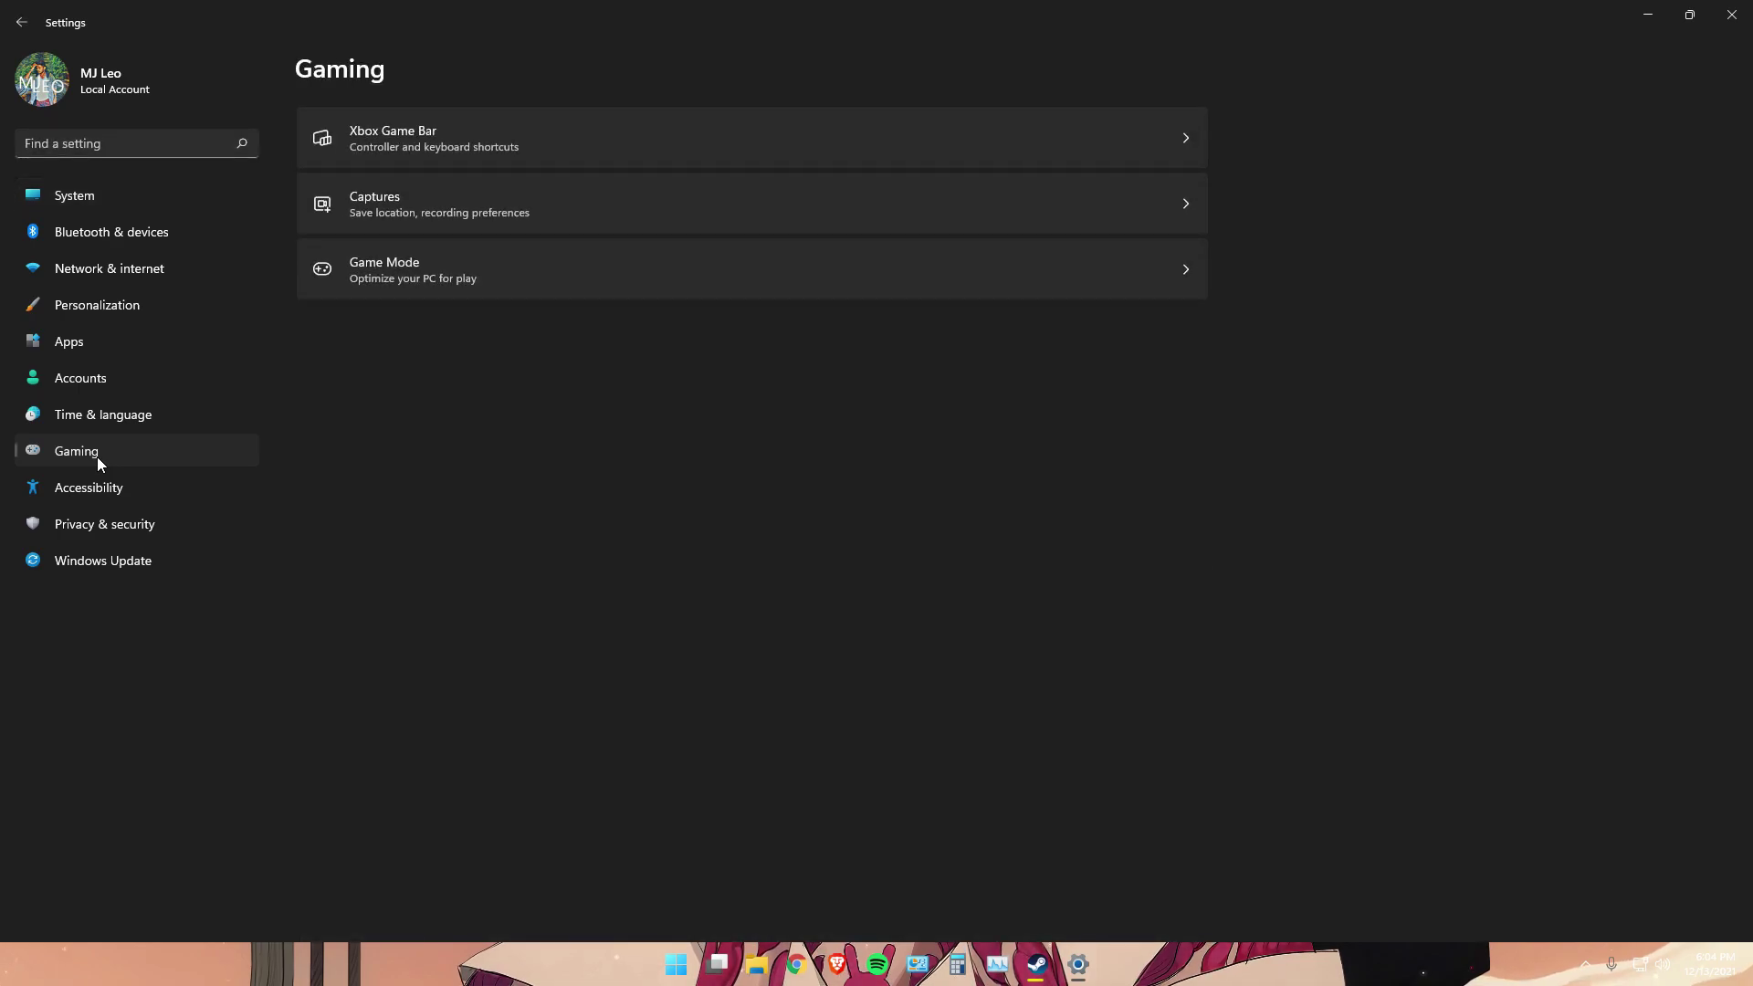
left_click(518, 157)
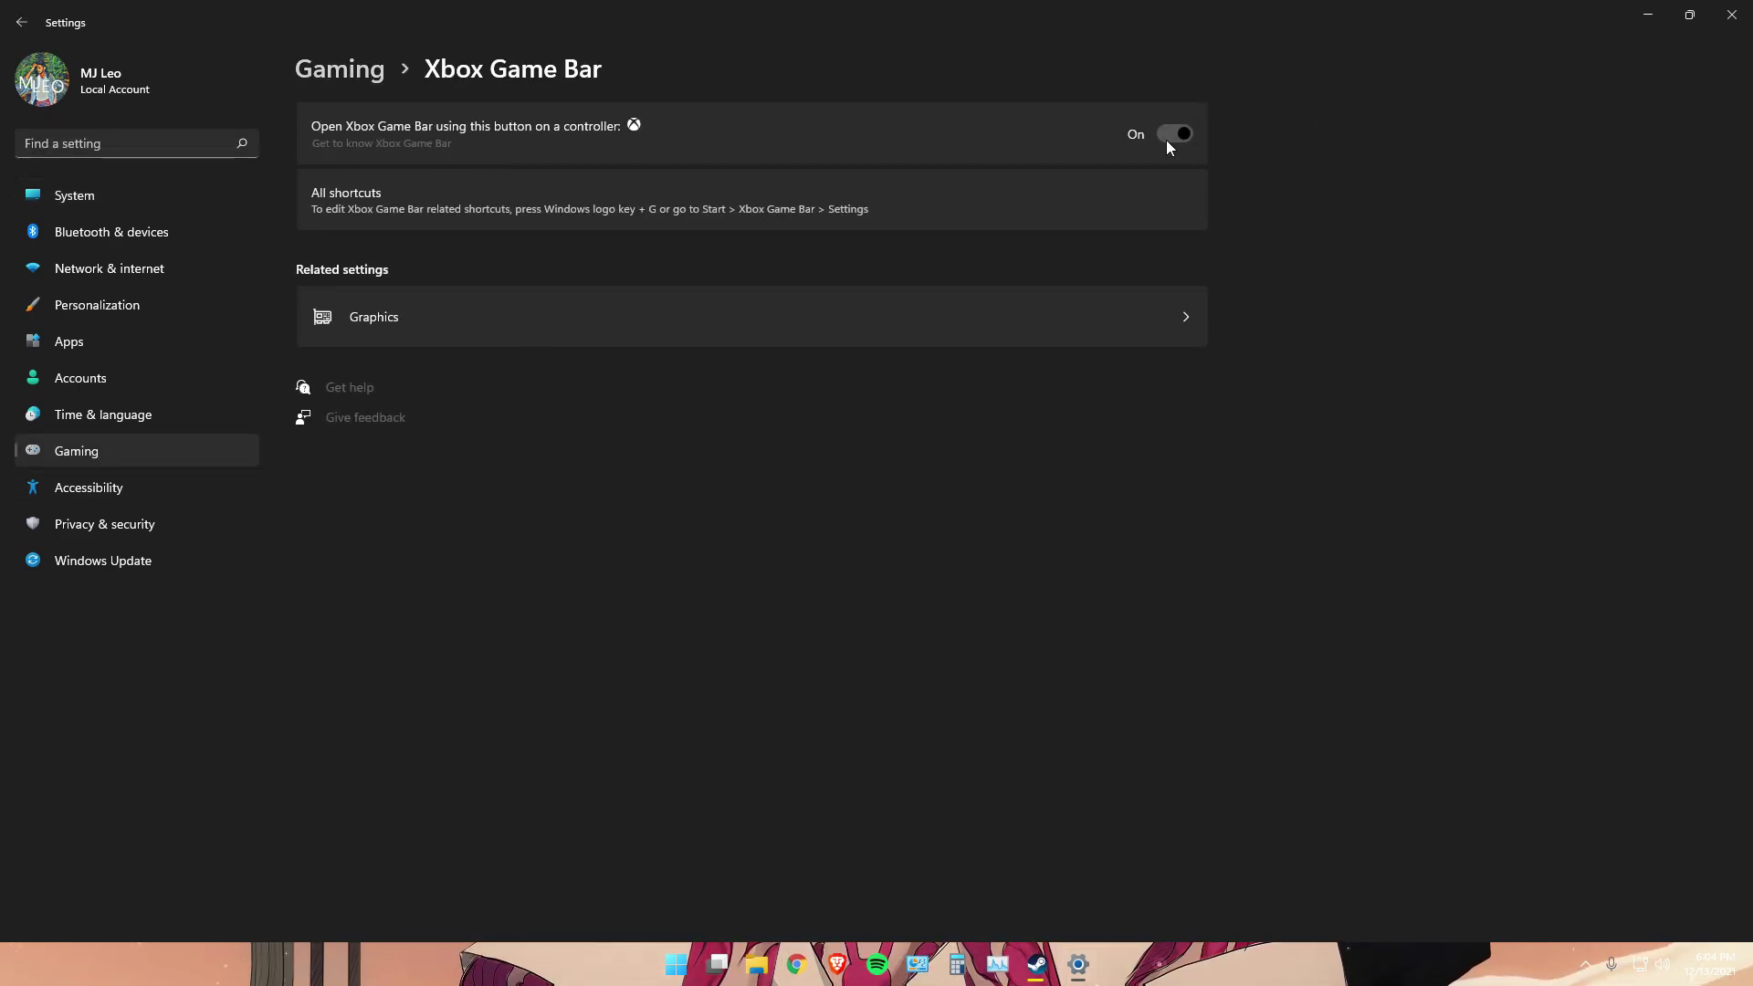
left_click(359, 71)
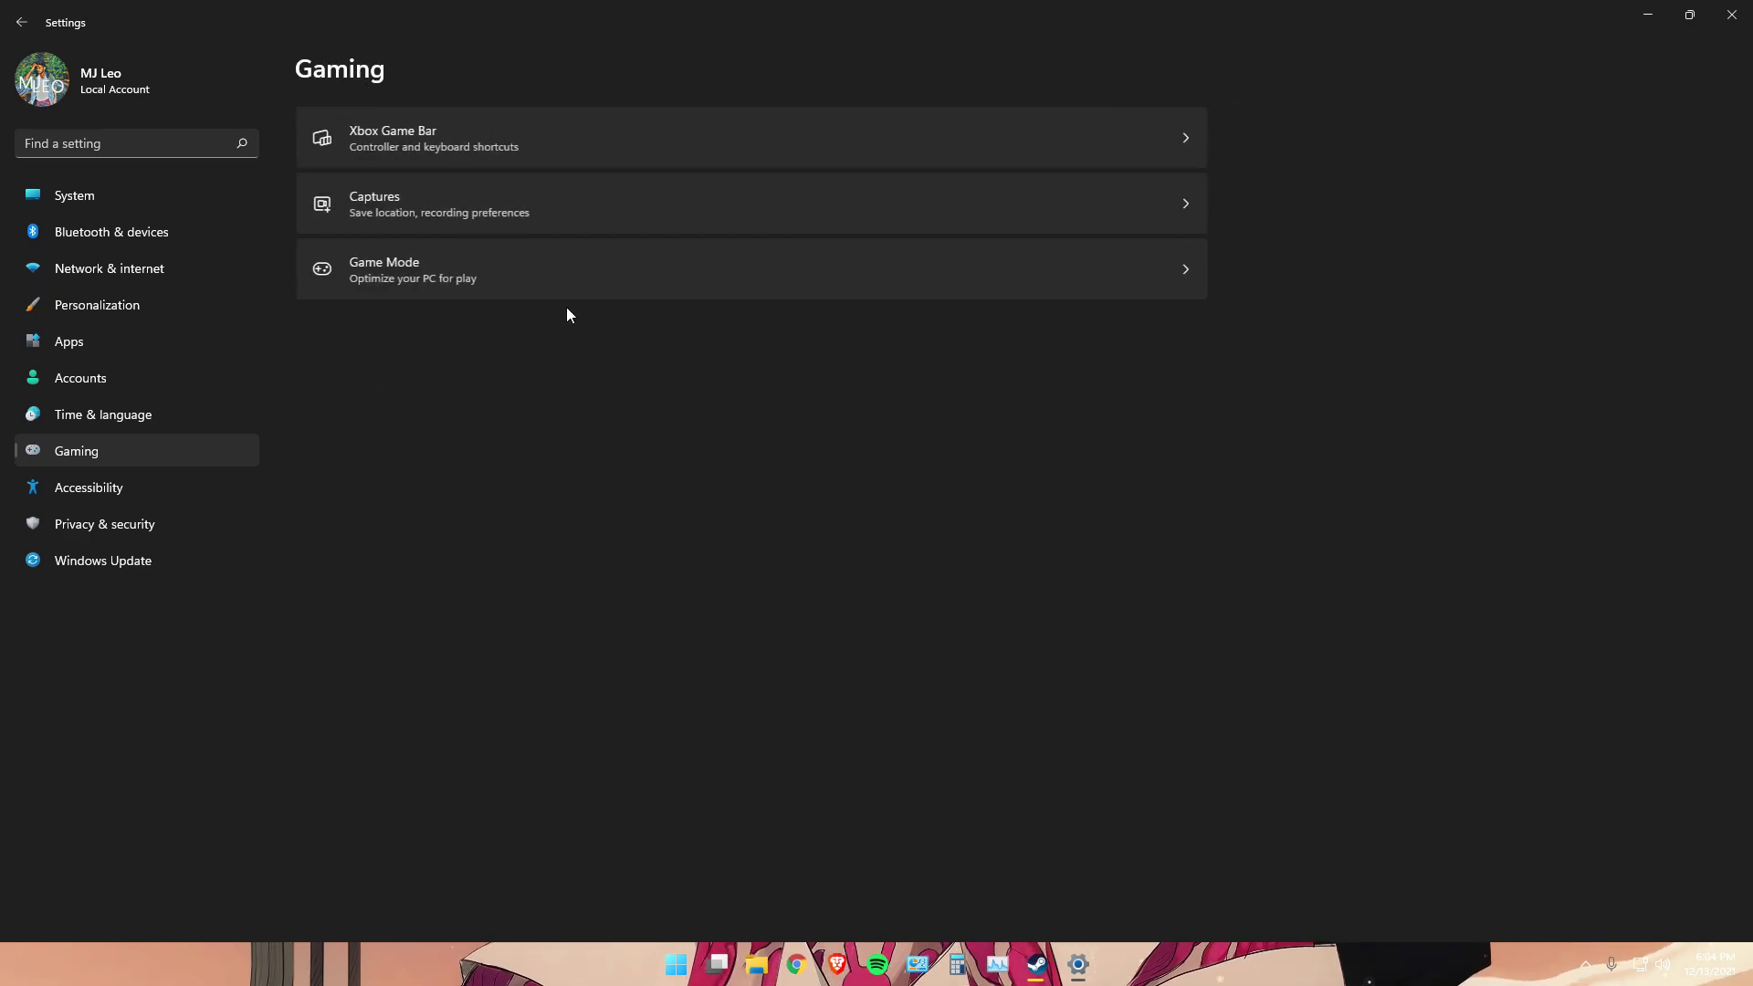
- In Captures, turn off background recording and mouse-cursor capture, then check Game Mode is On
left_click(495, 217)
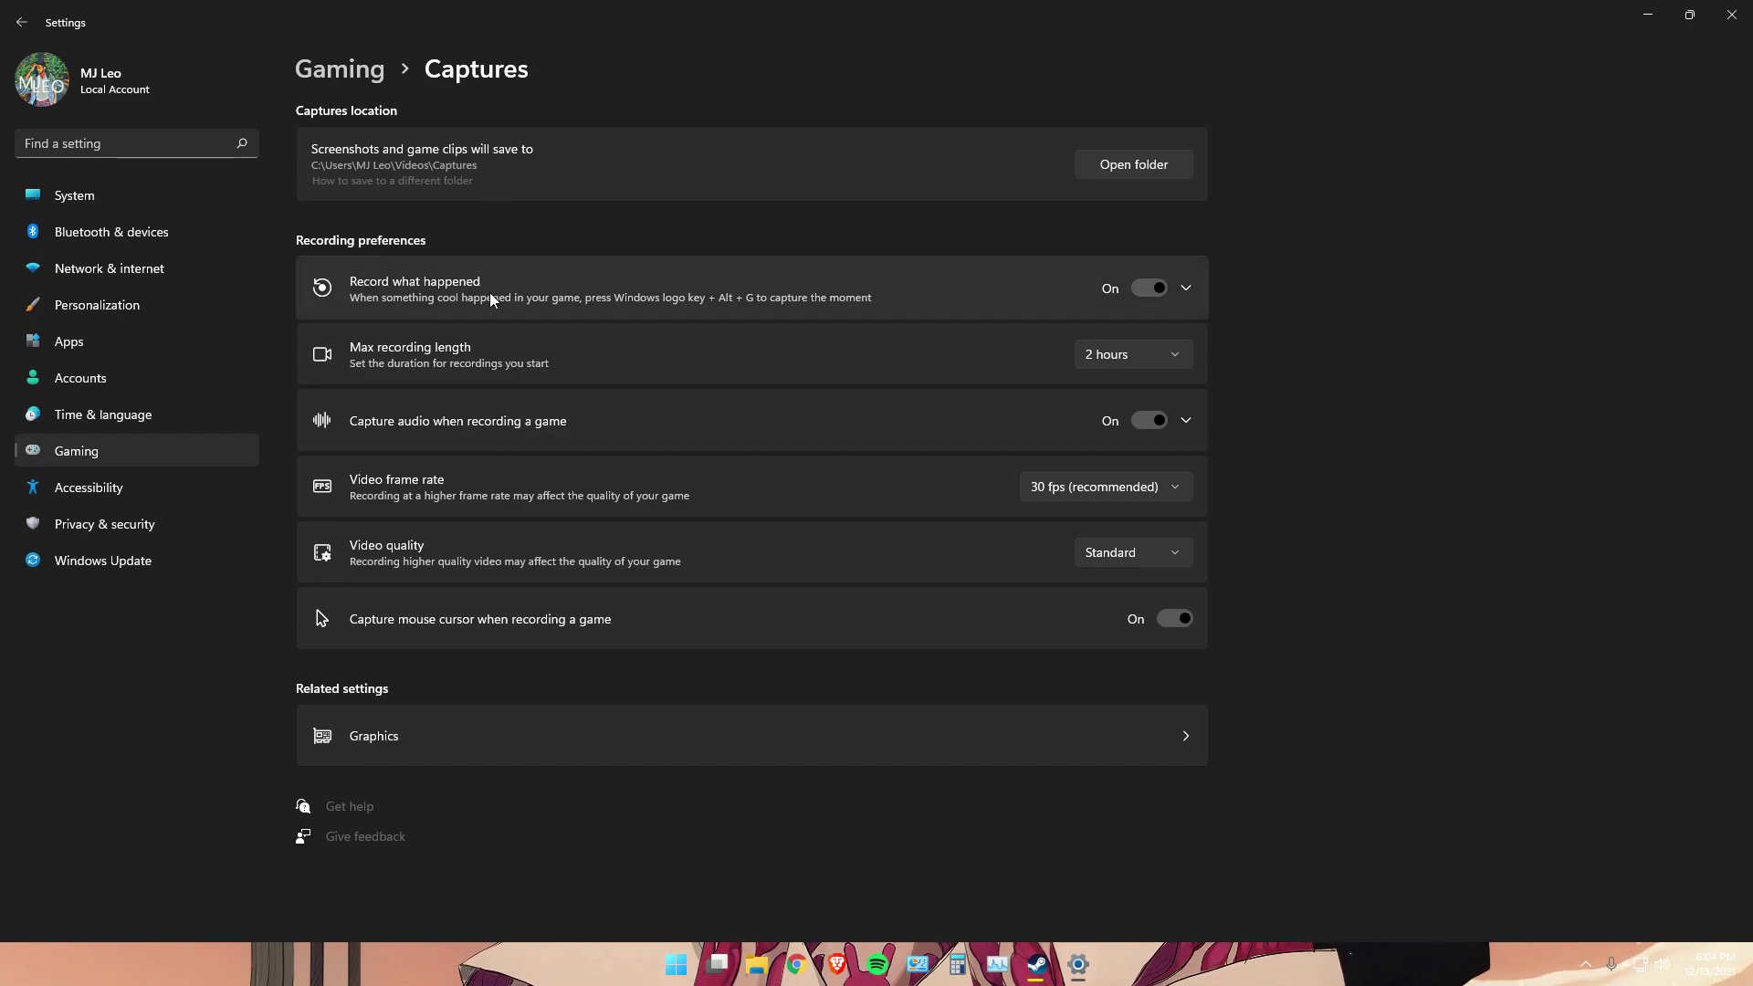
left_click(1147, 290)
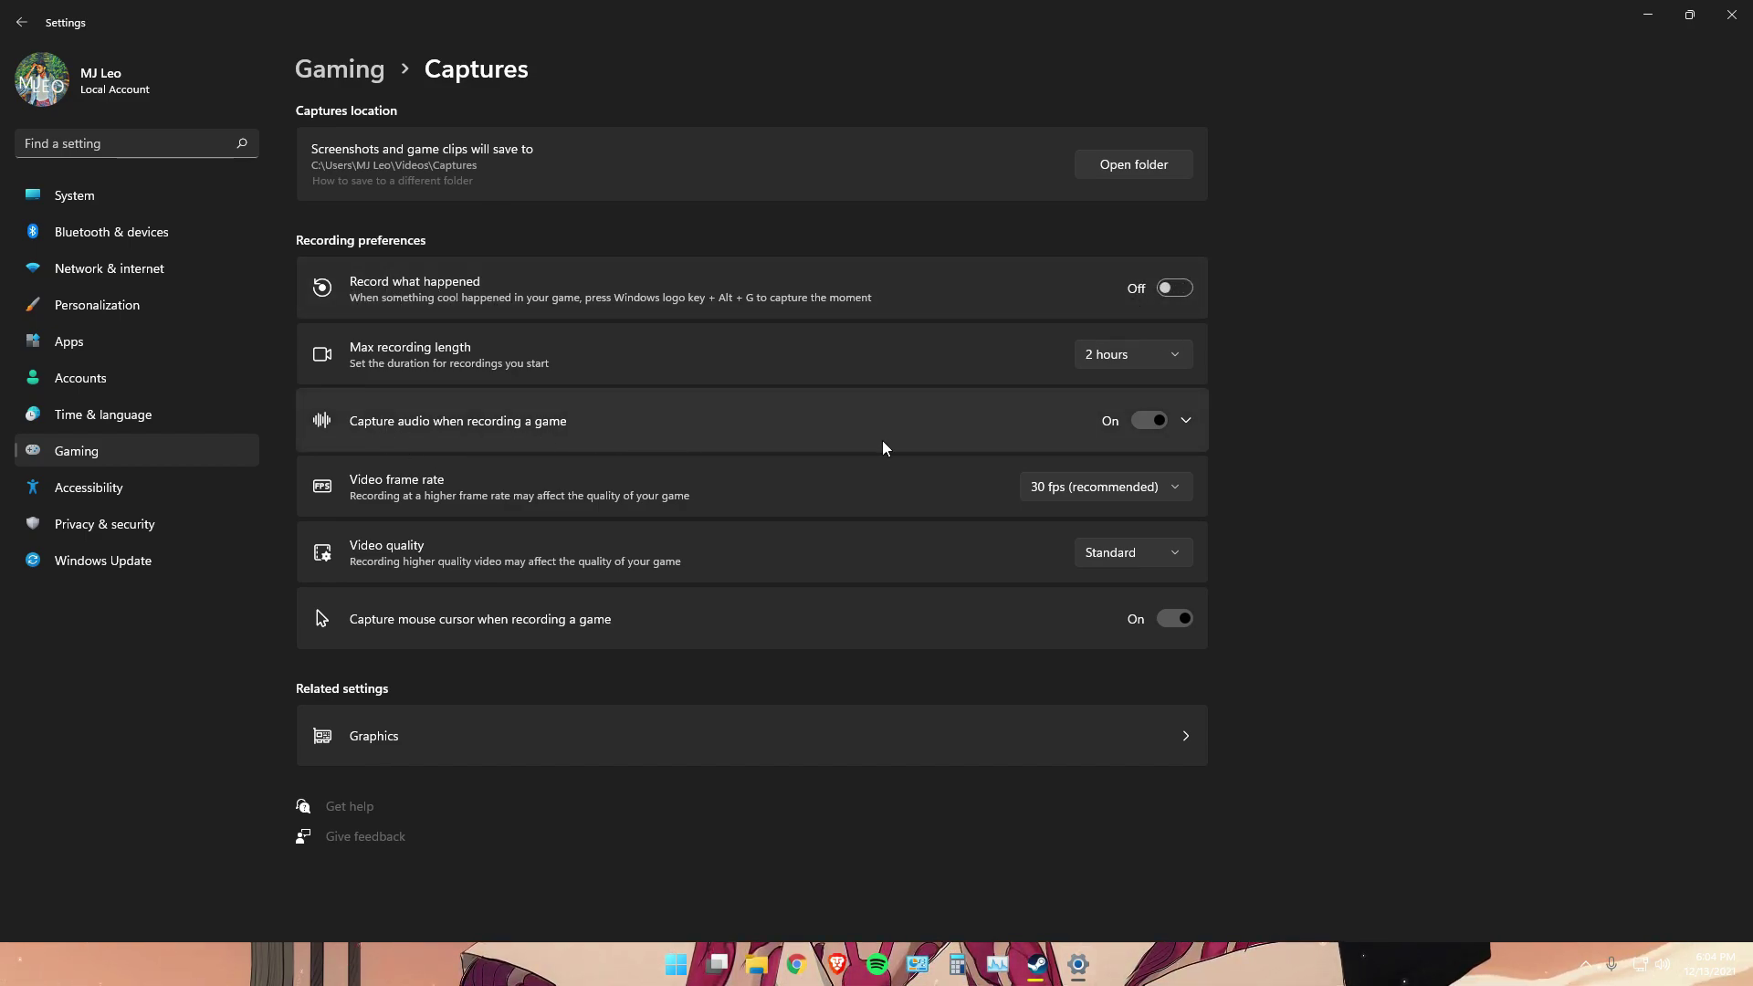
left_click(1172, 621)
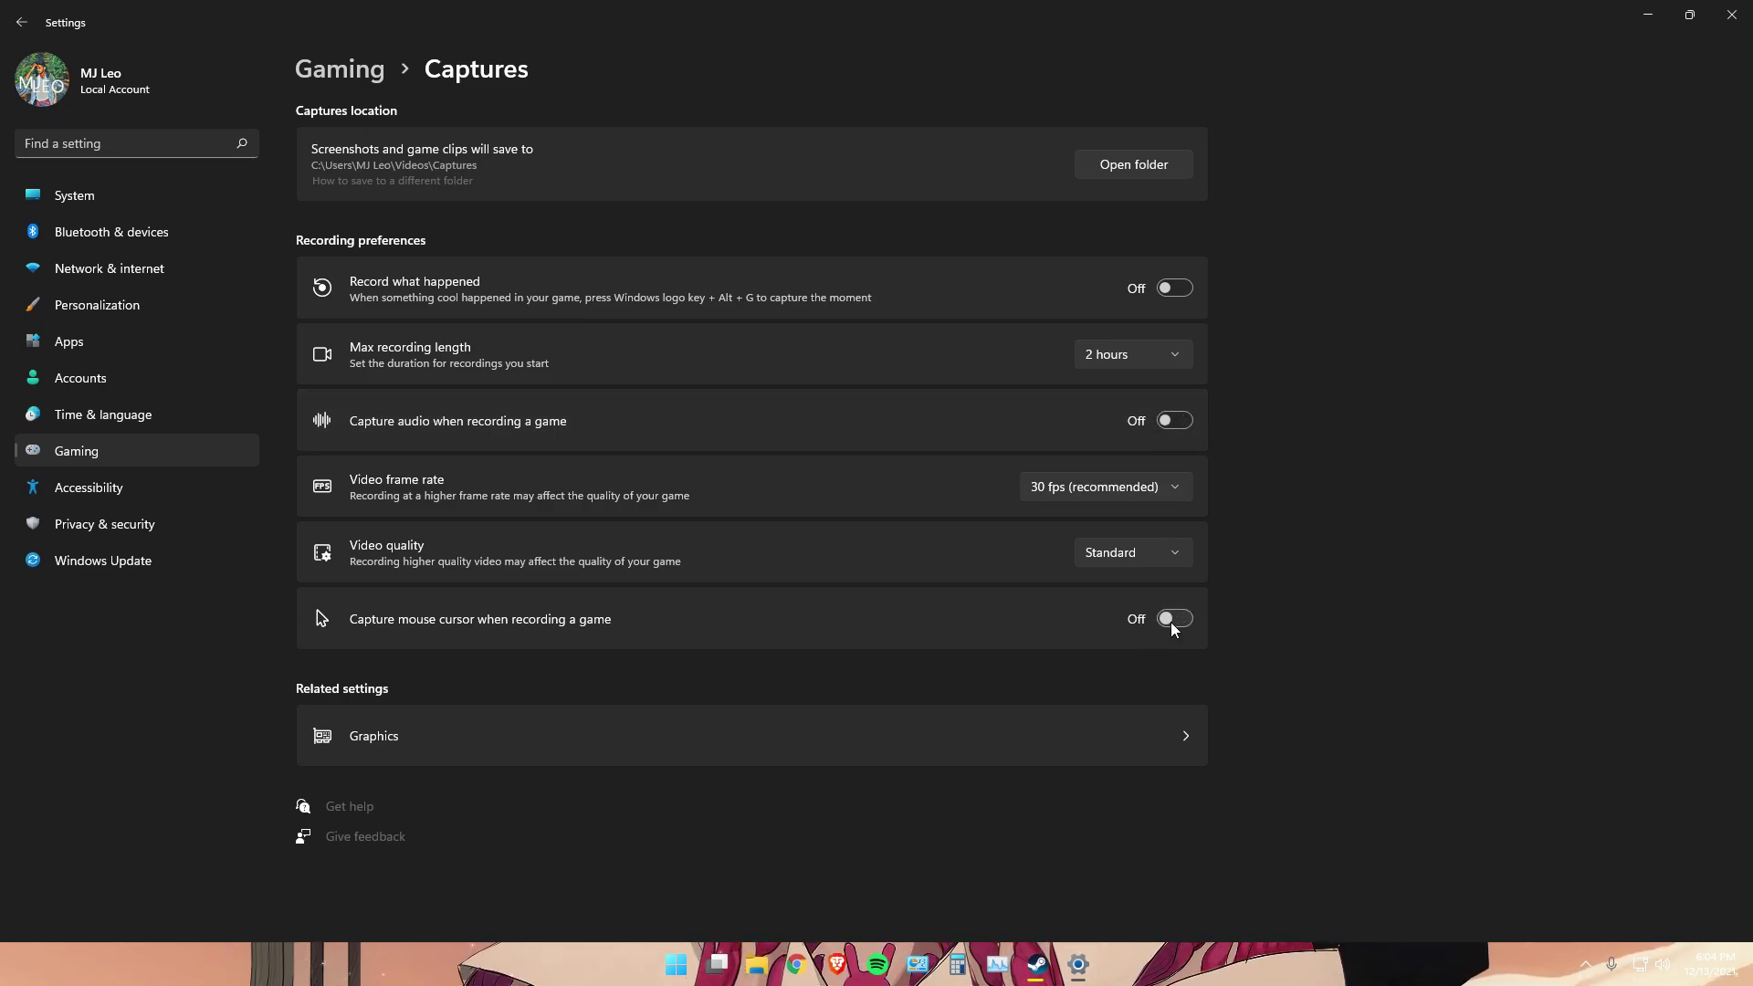
left_click(336, 71)
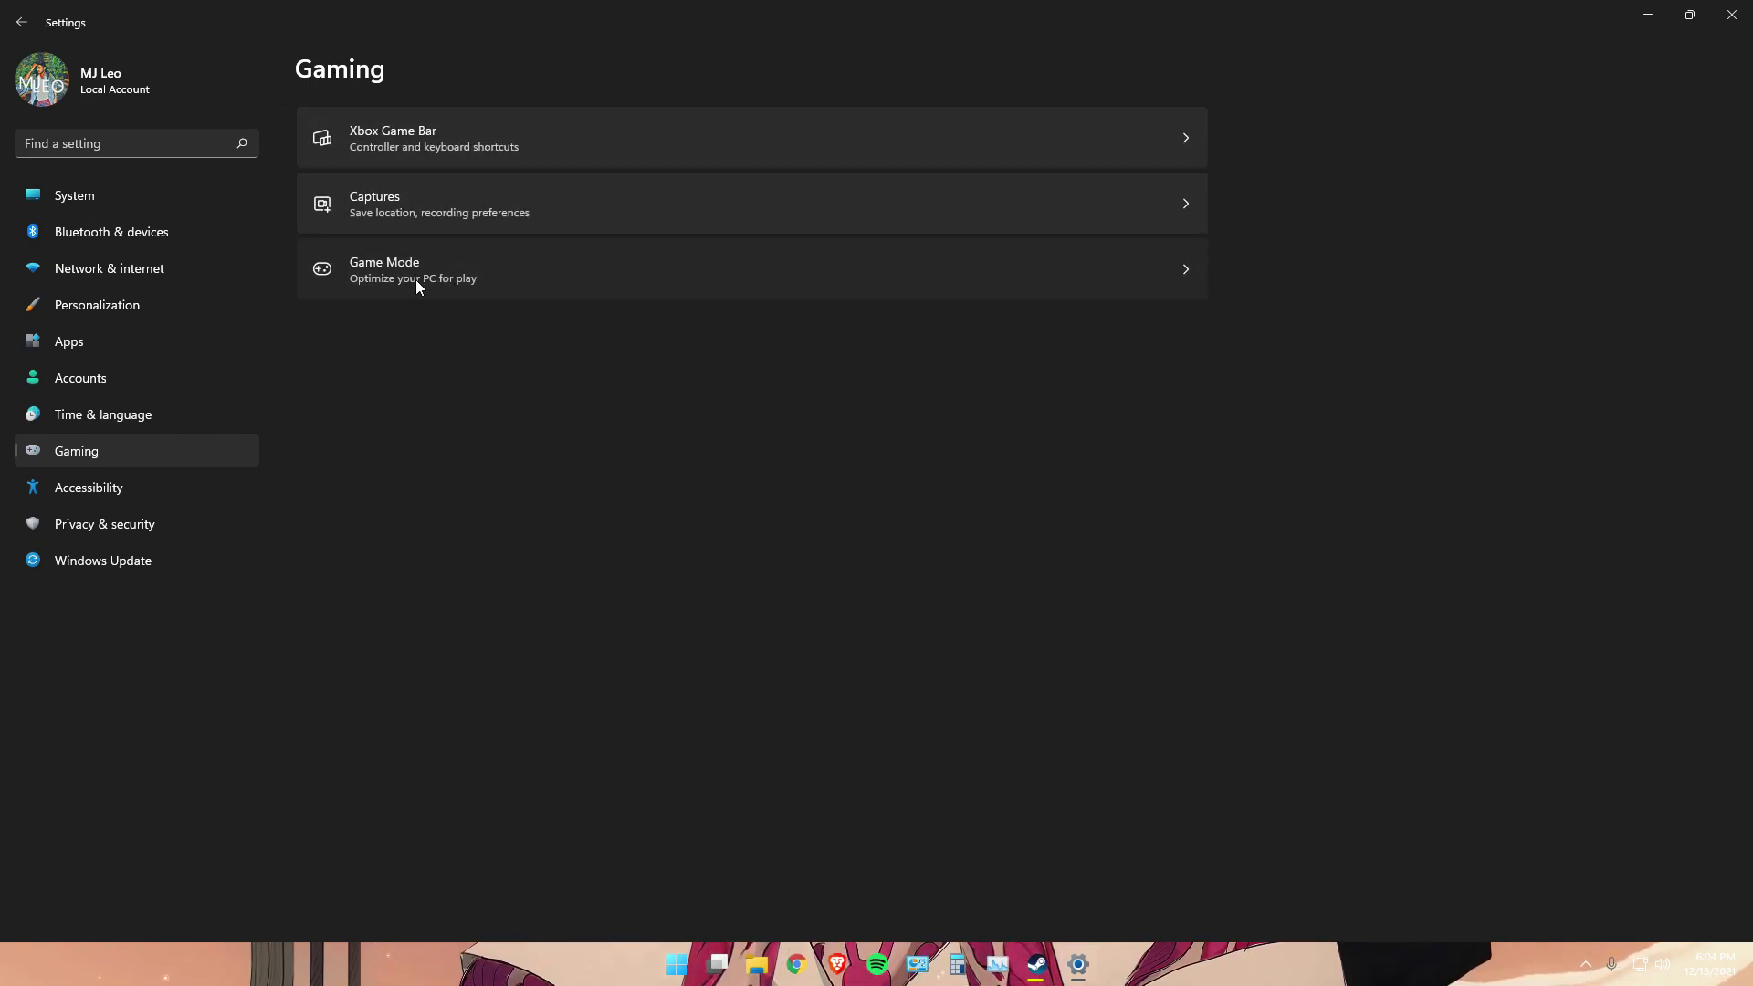
left_click(417, 285)
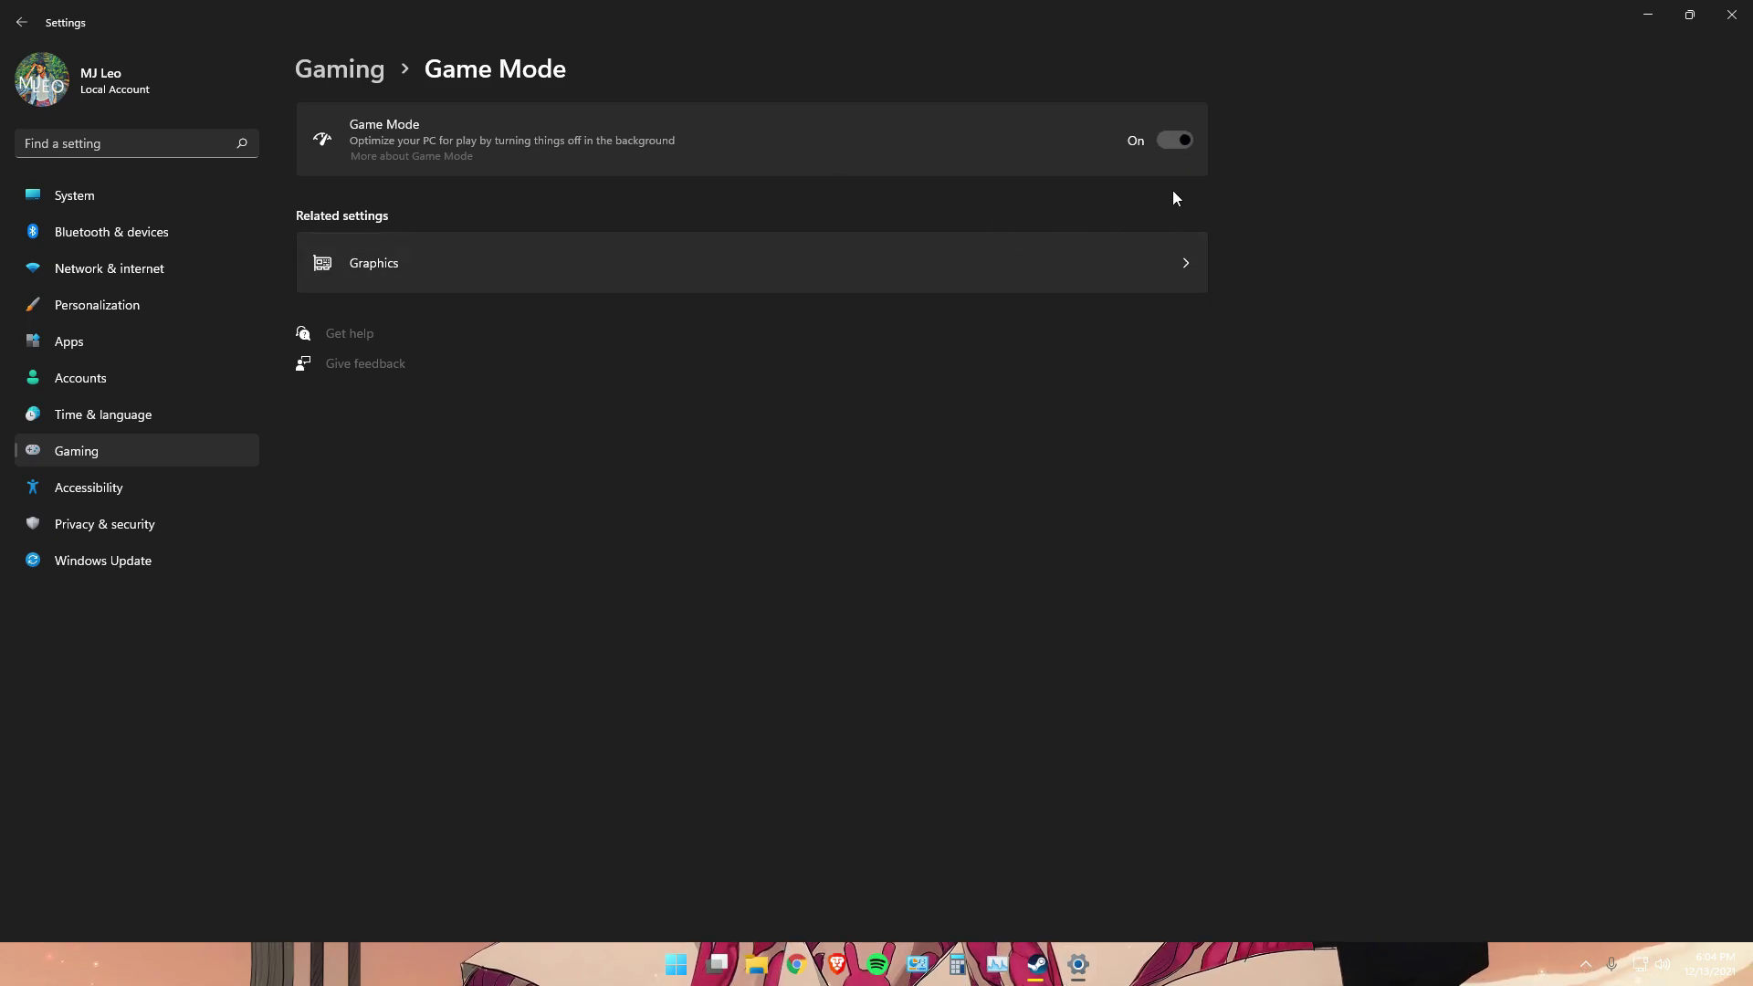
- In Graphics, browse for a desktop app starting at C:\Program Files (x86)\Steam
left_click(677, 263)
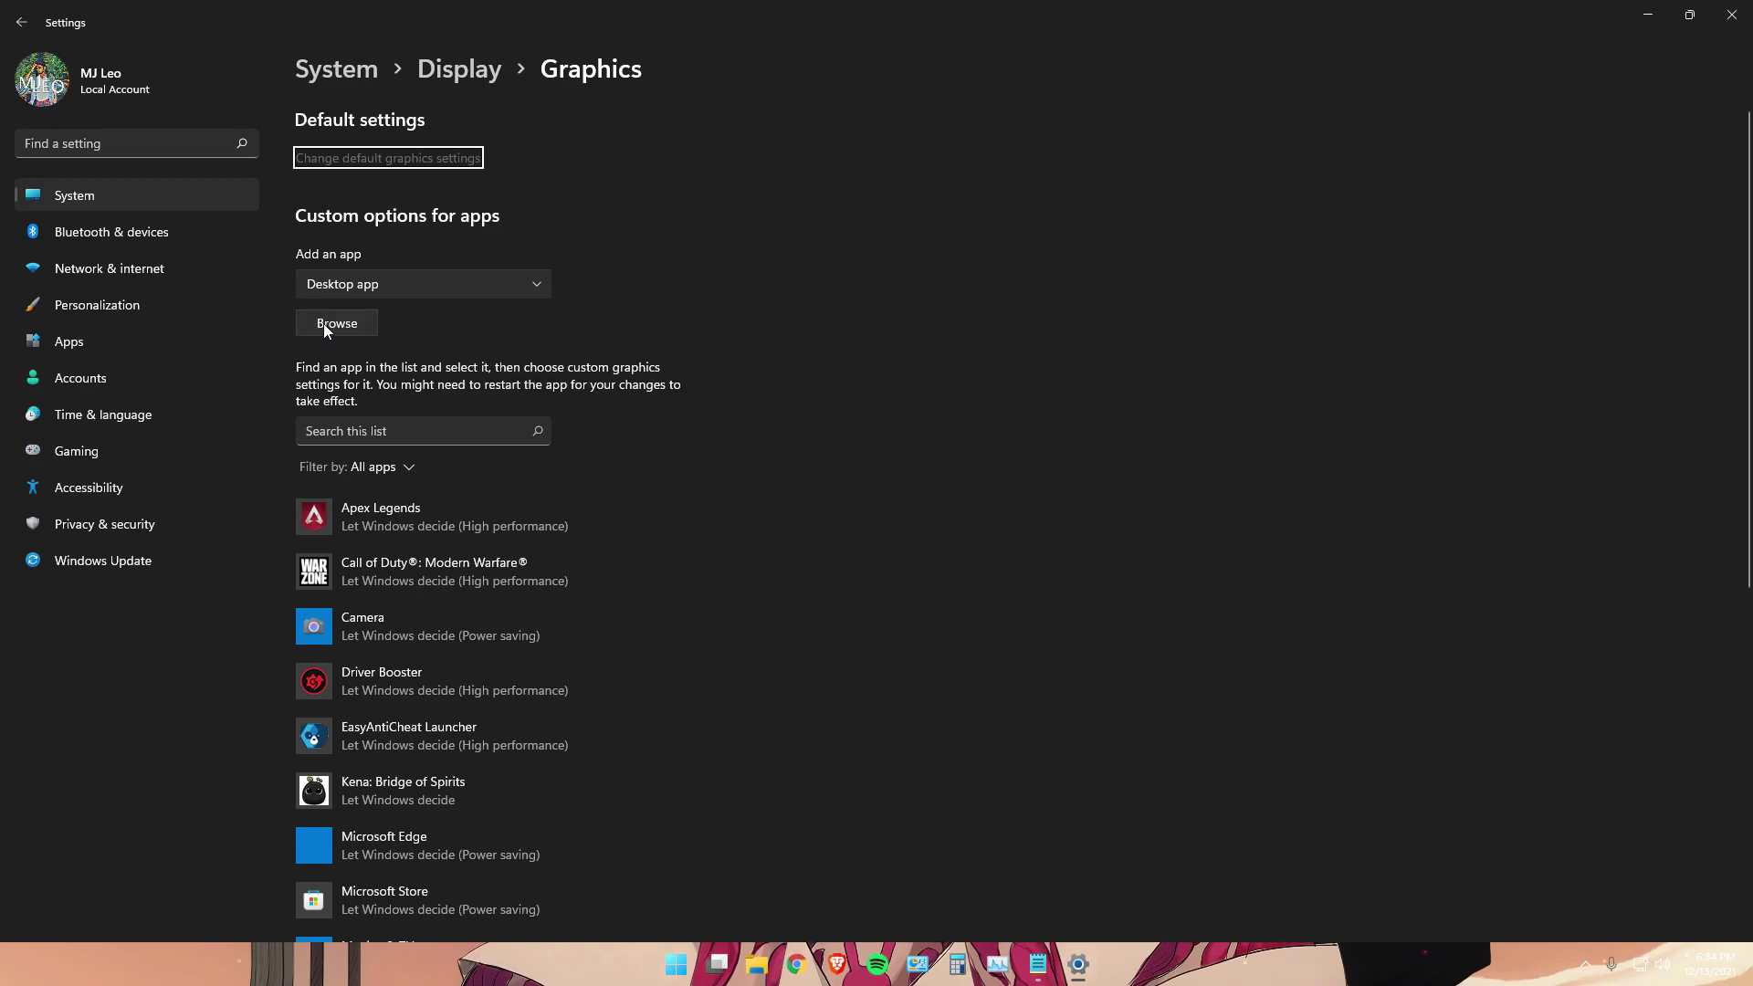
left_click(335, 326)
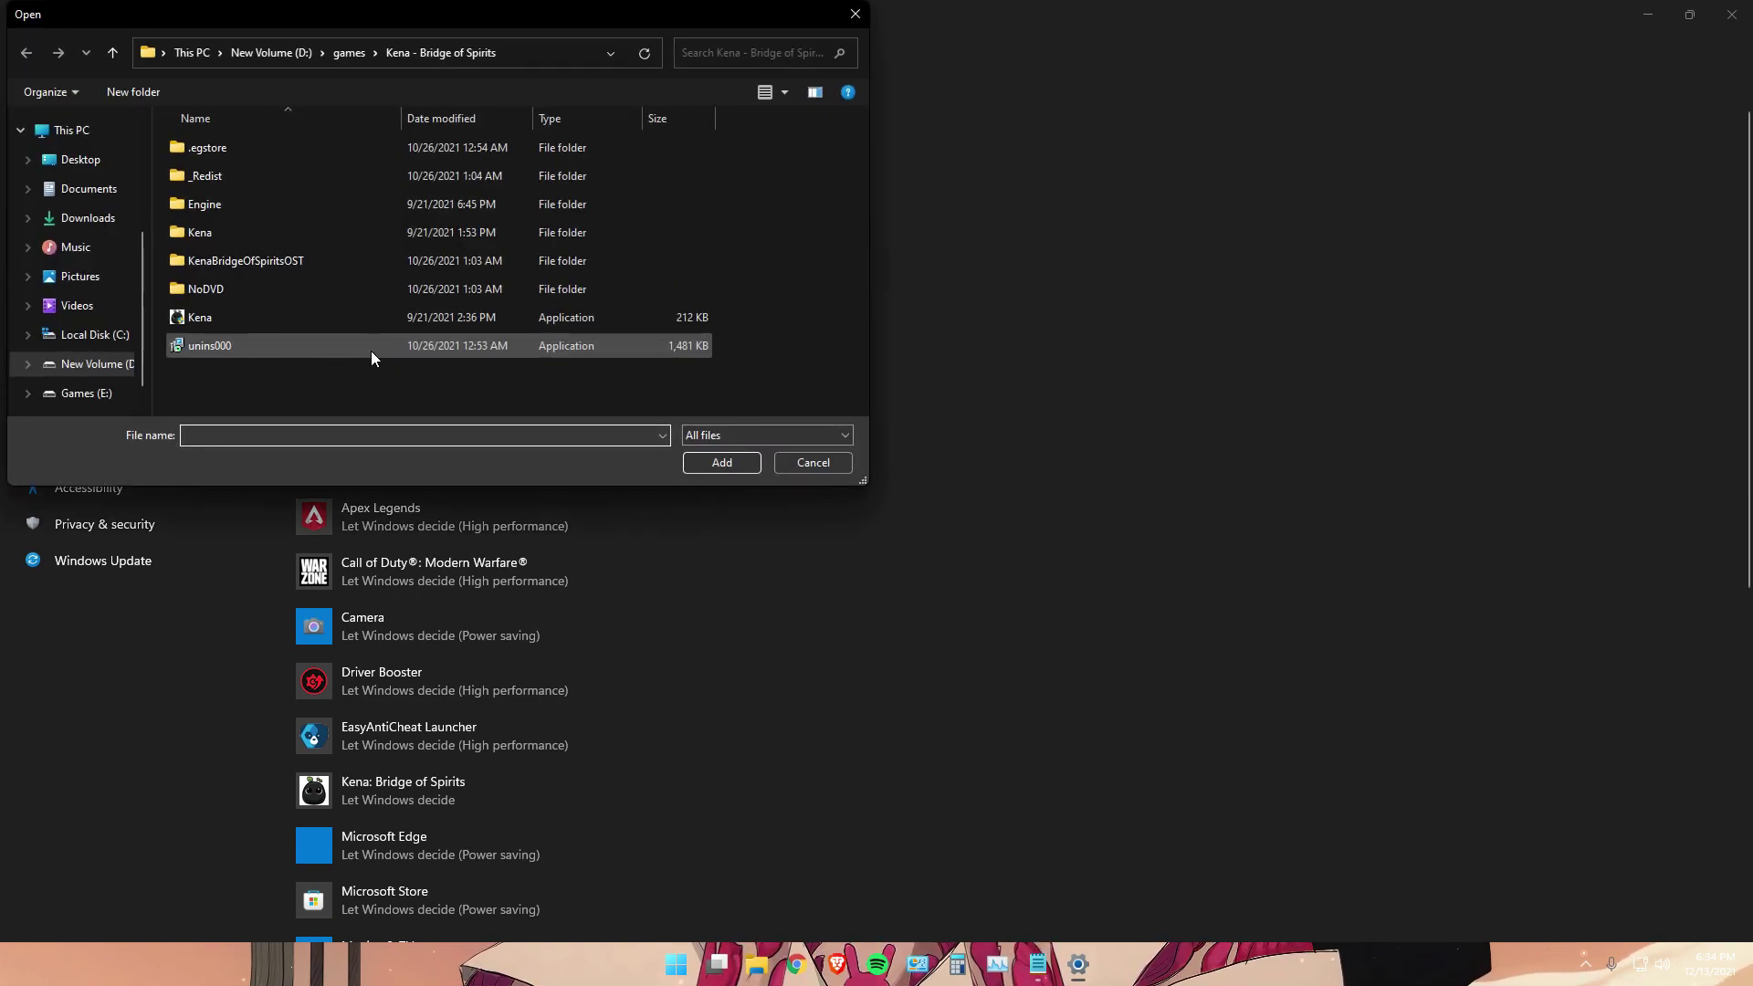
left_click(102, 337)
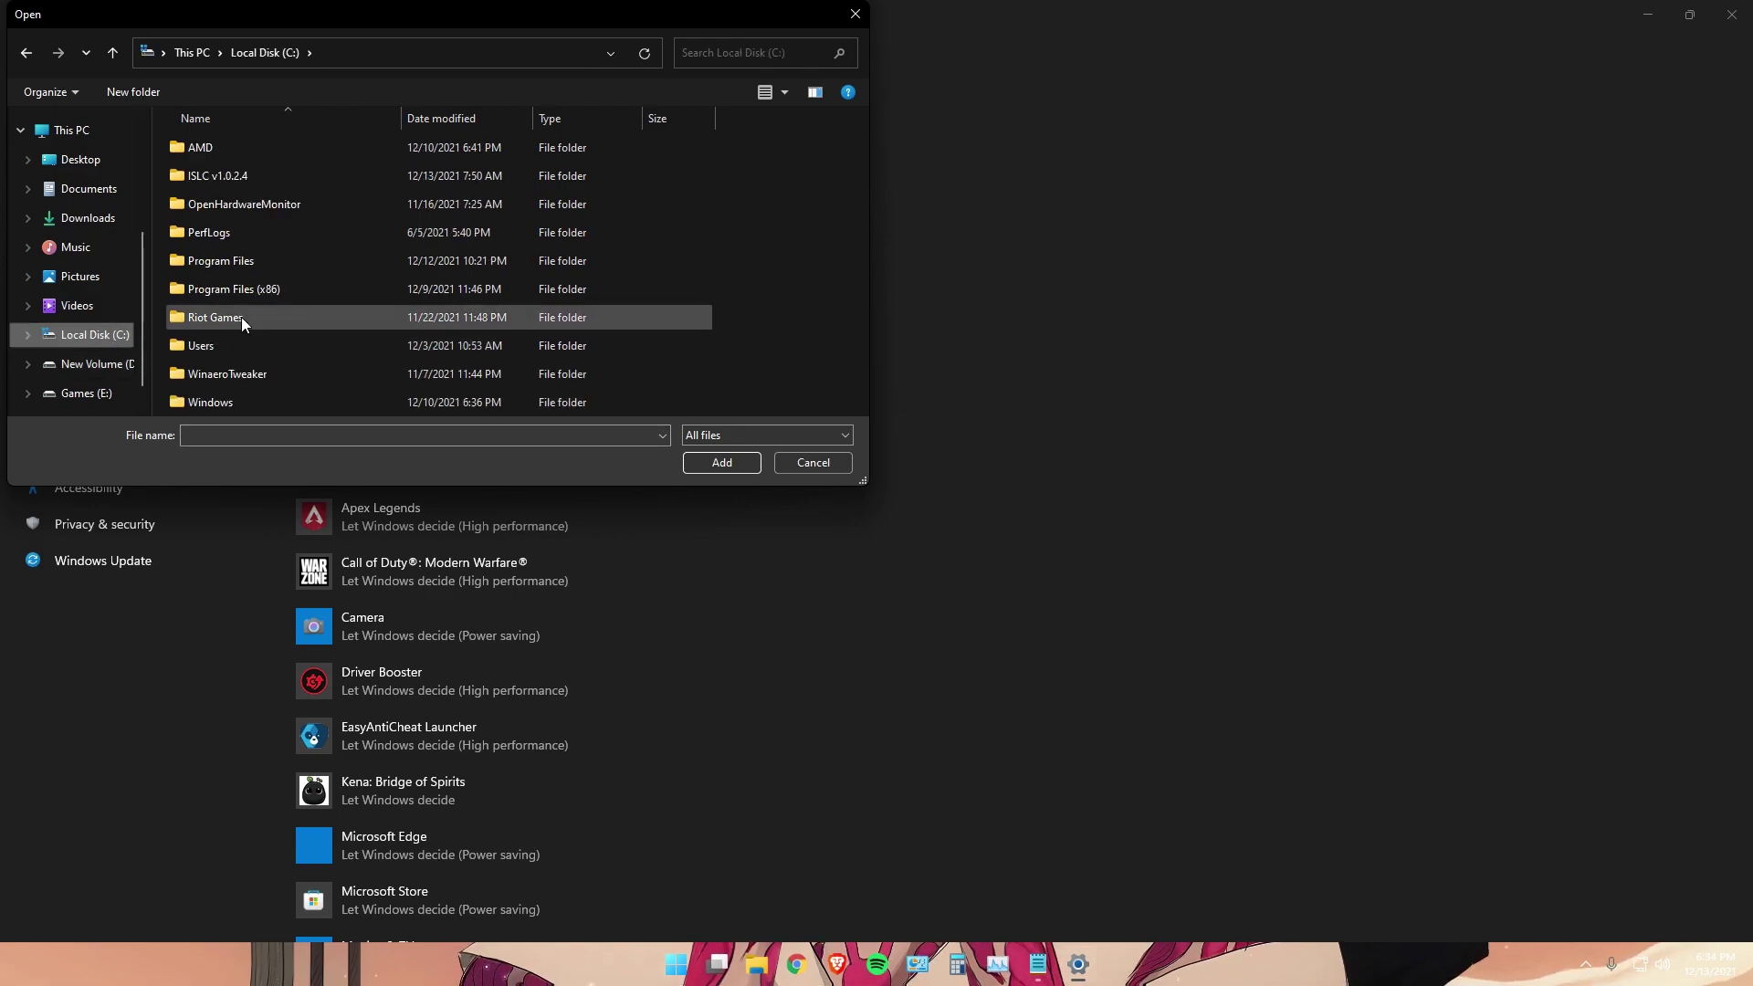
double_click(267, 292)
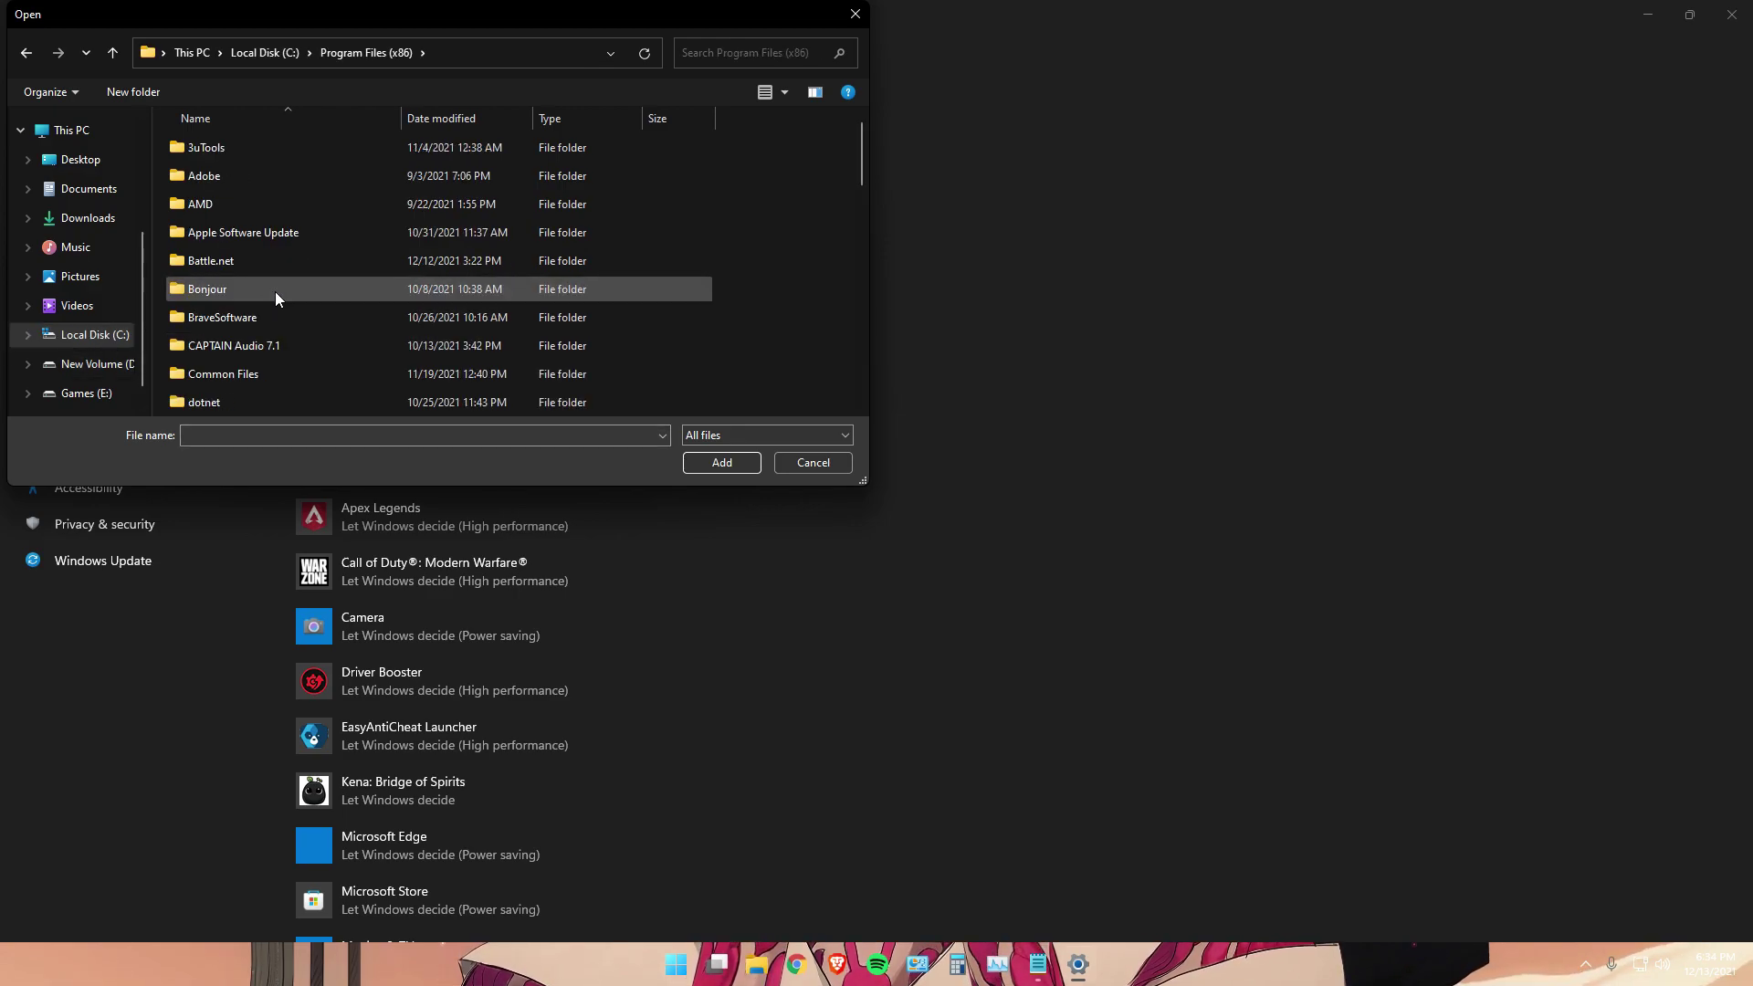
scroll(275, 293, "down", 2)
scroll(275, 292, "down", 2)
scroll(262, 344, "down", 2)
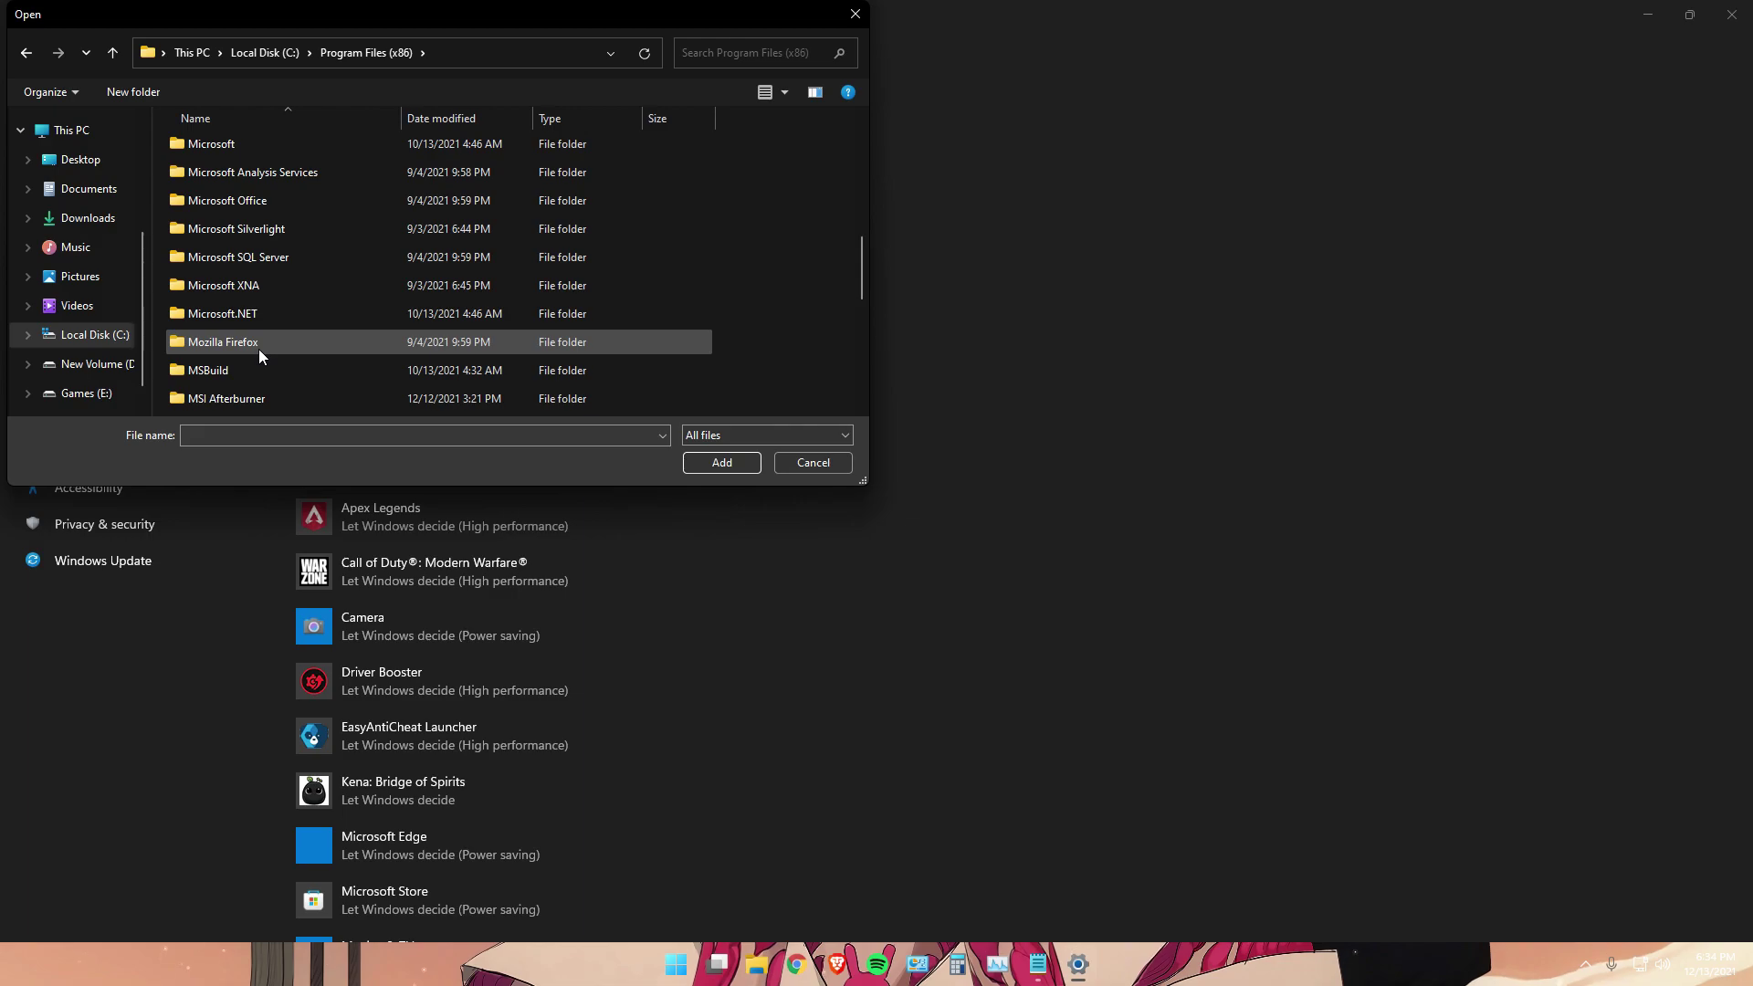
scroll(260, 350, "down", 2)
double_click(214, 402)
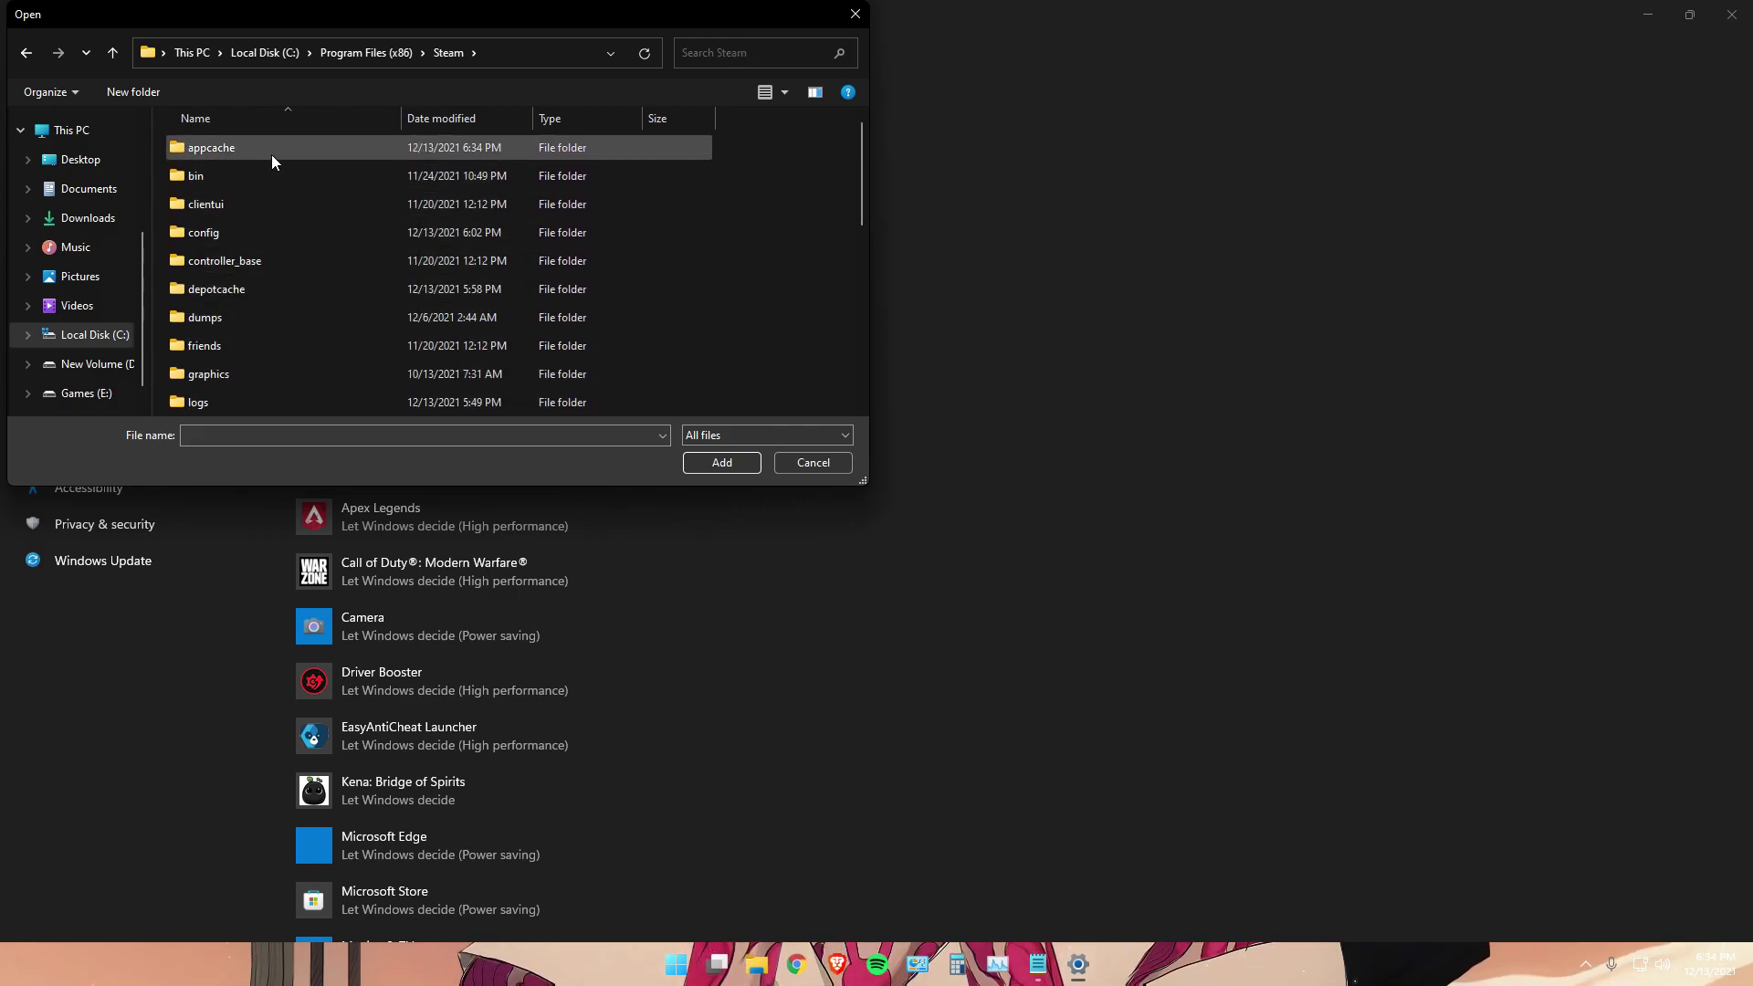
scroll(277, 246, "down", 2)
scroll(278, 246, "down", 2)
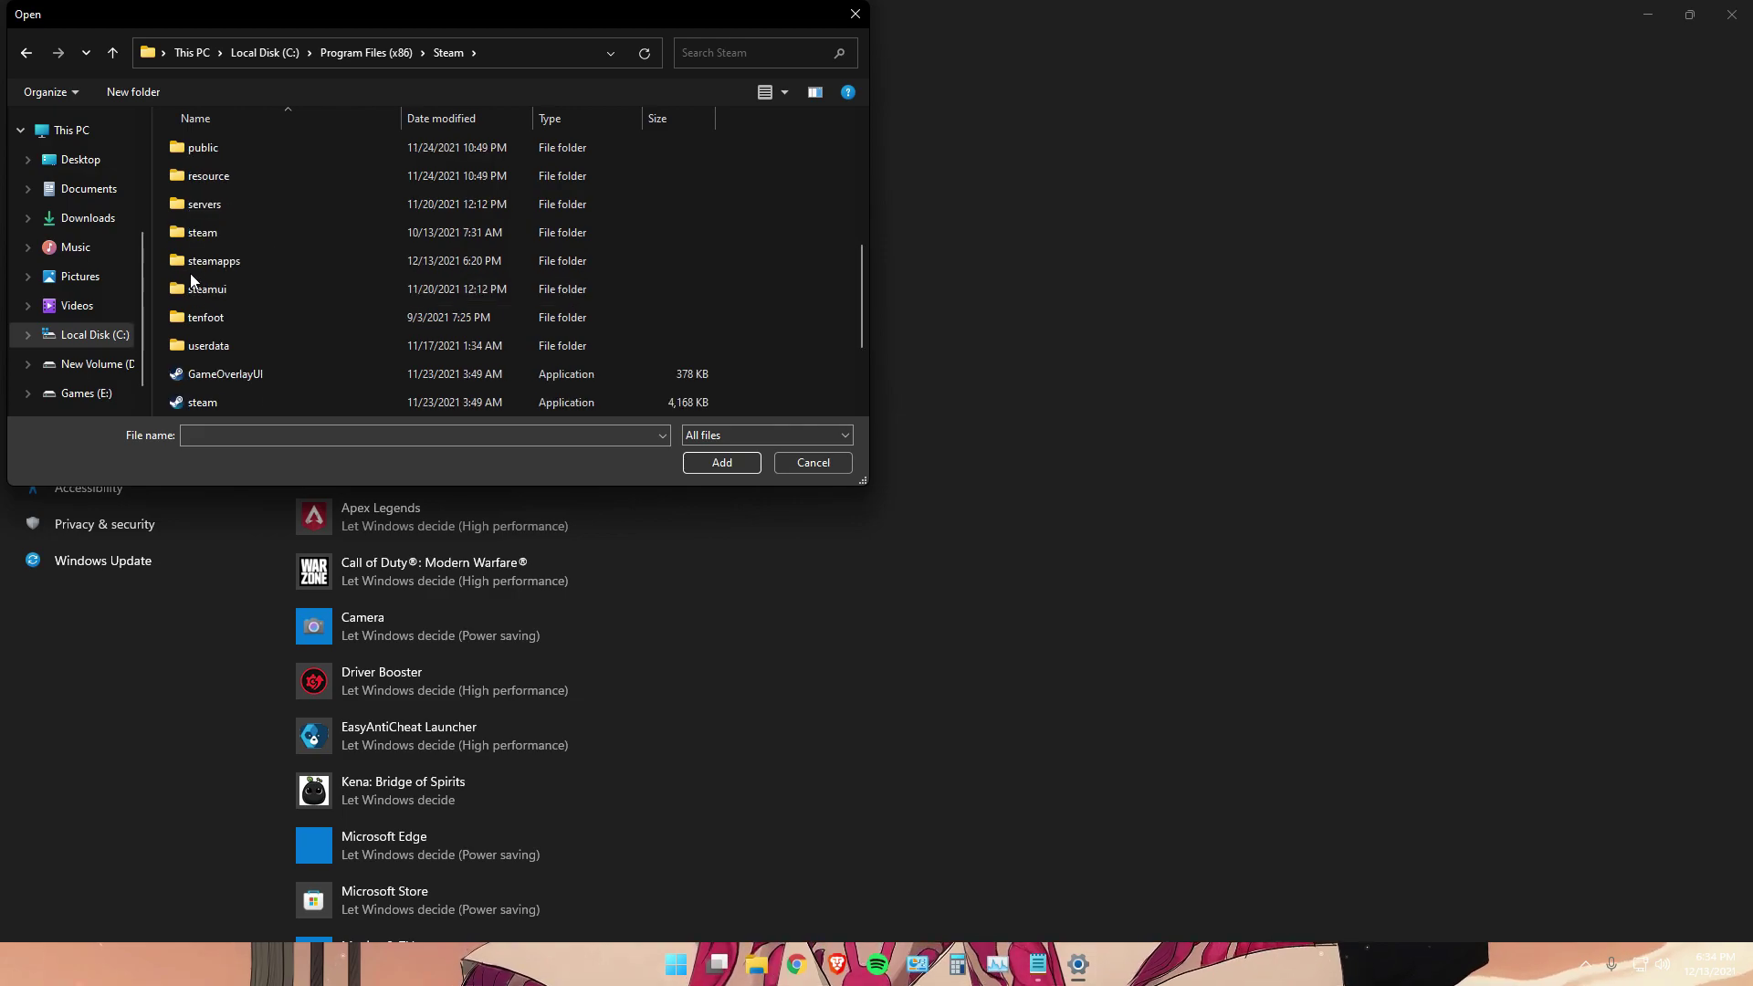
- Navigate to steamapps\common\SUPER PEOPLE Playtest\BravoHotelGame\Binaries\Win64 and widen the name column
double_click(259, 266)
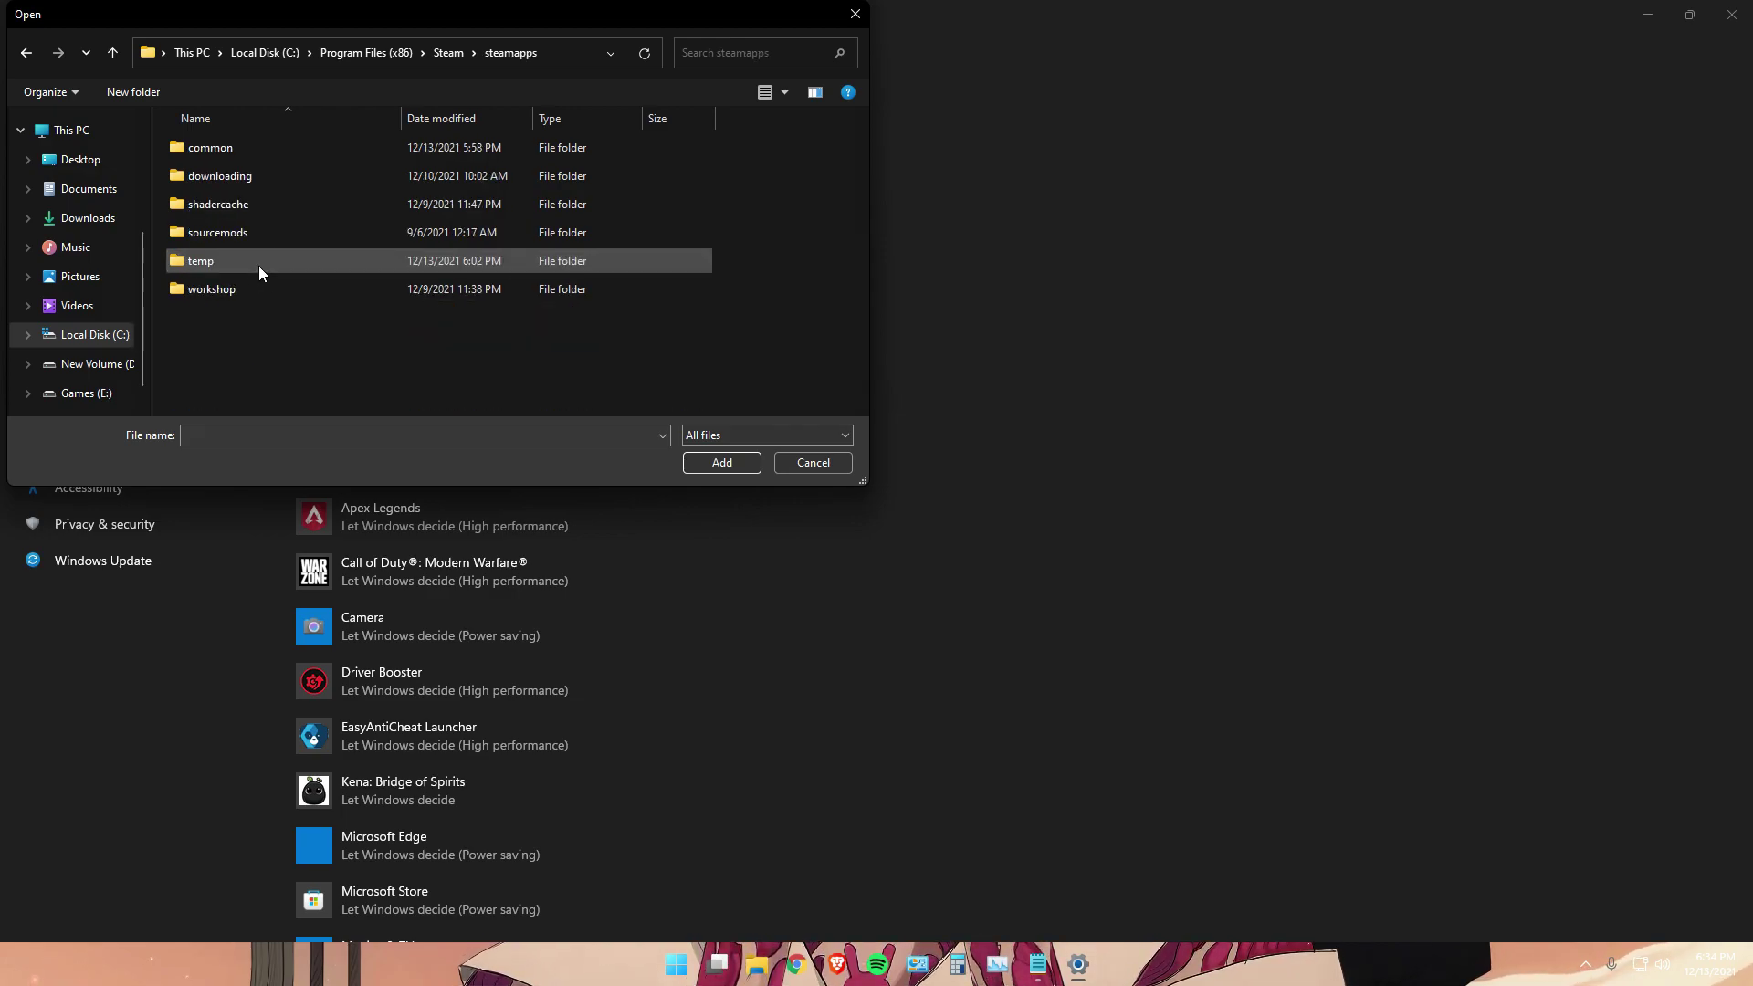
double_click(261, 153)
double_click(238, 178)
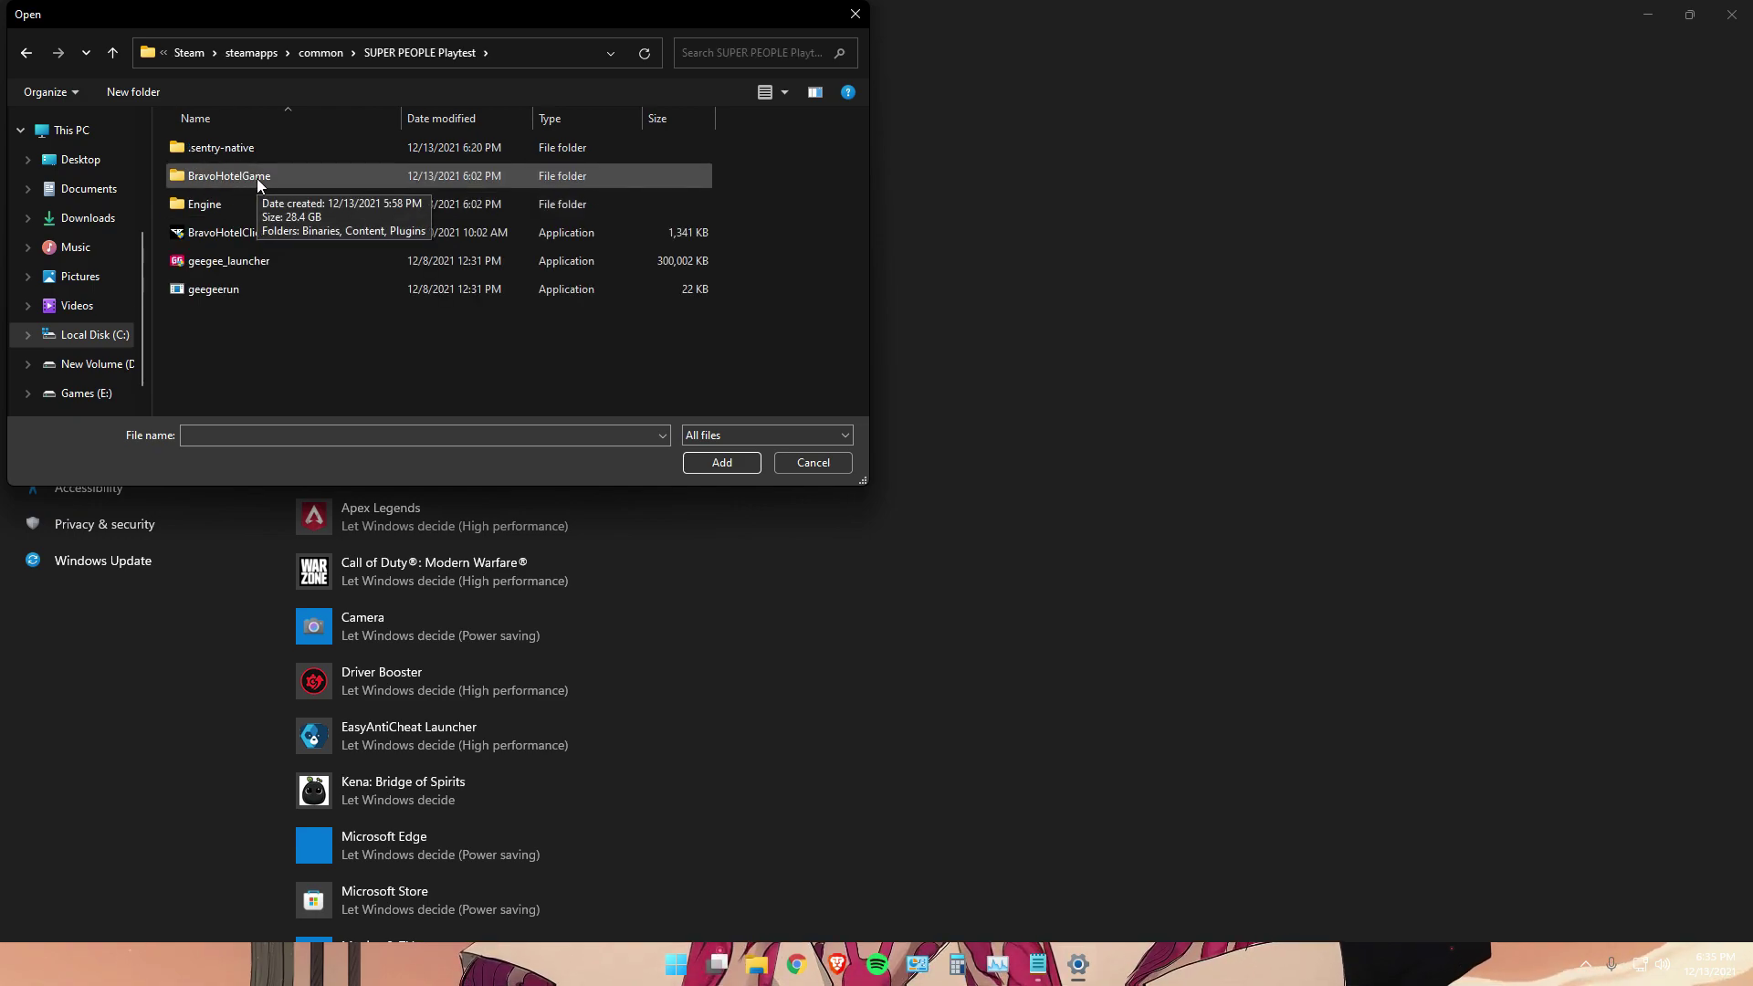
double_click(257, 178)
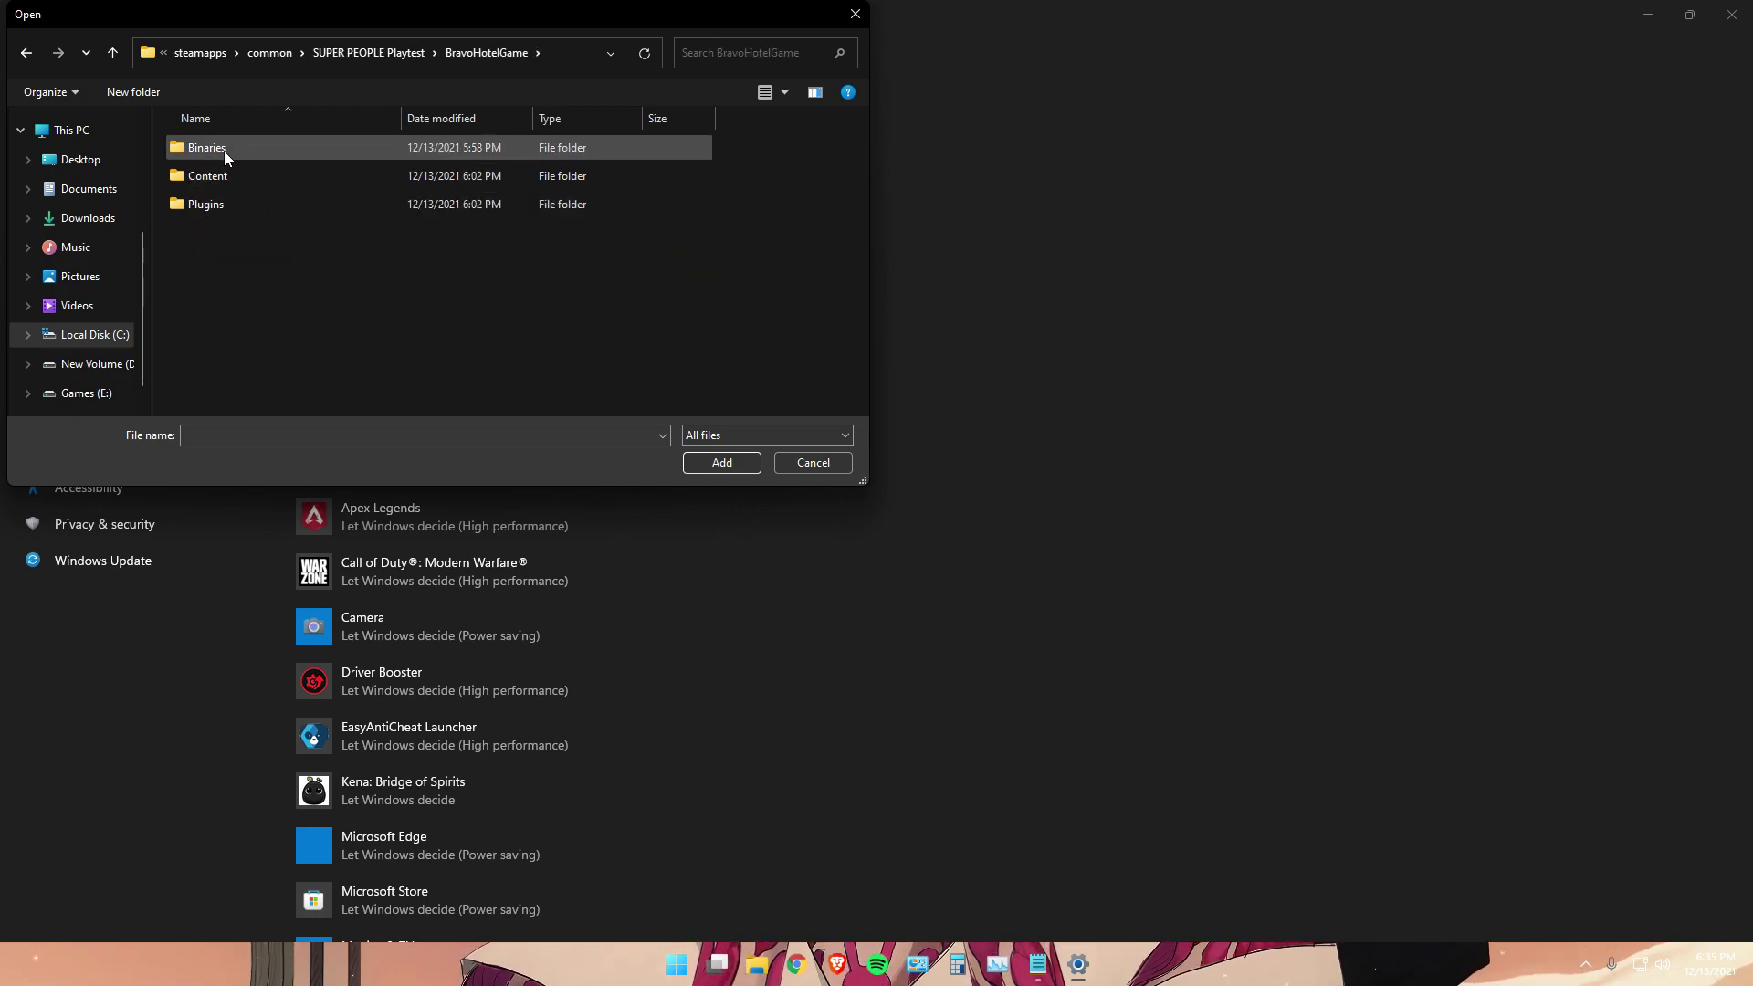
double_click(232, 153)
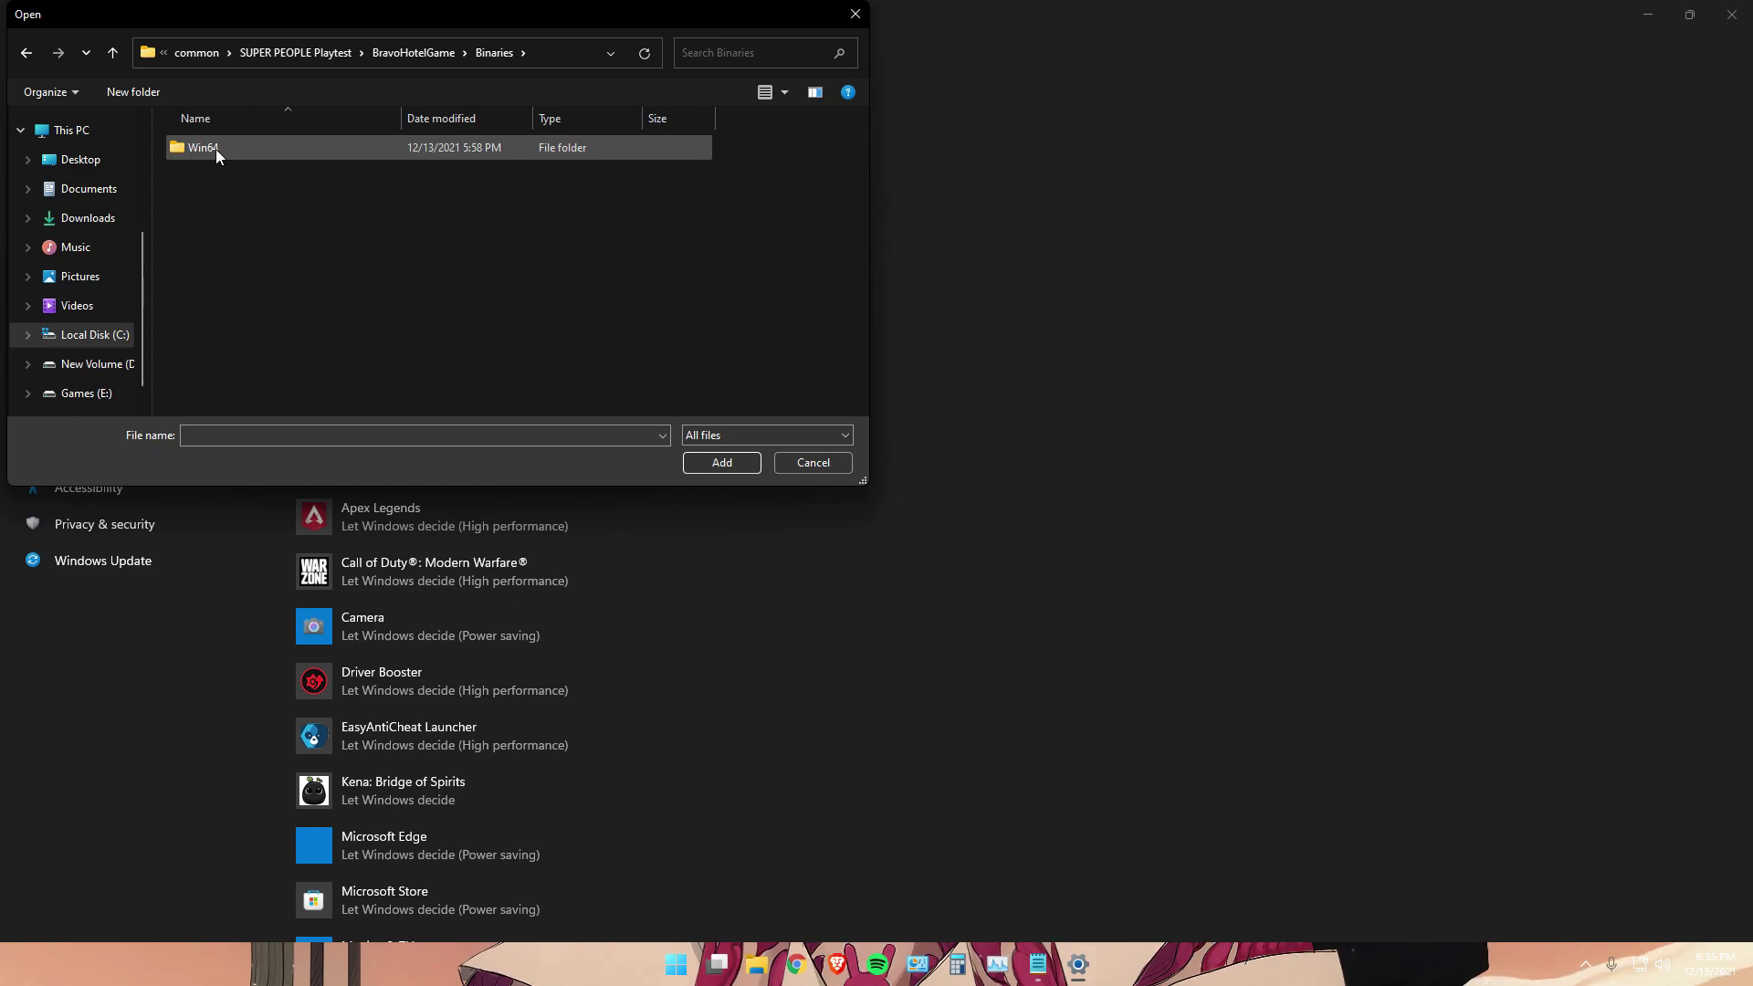
double_click(214, 149)
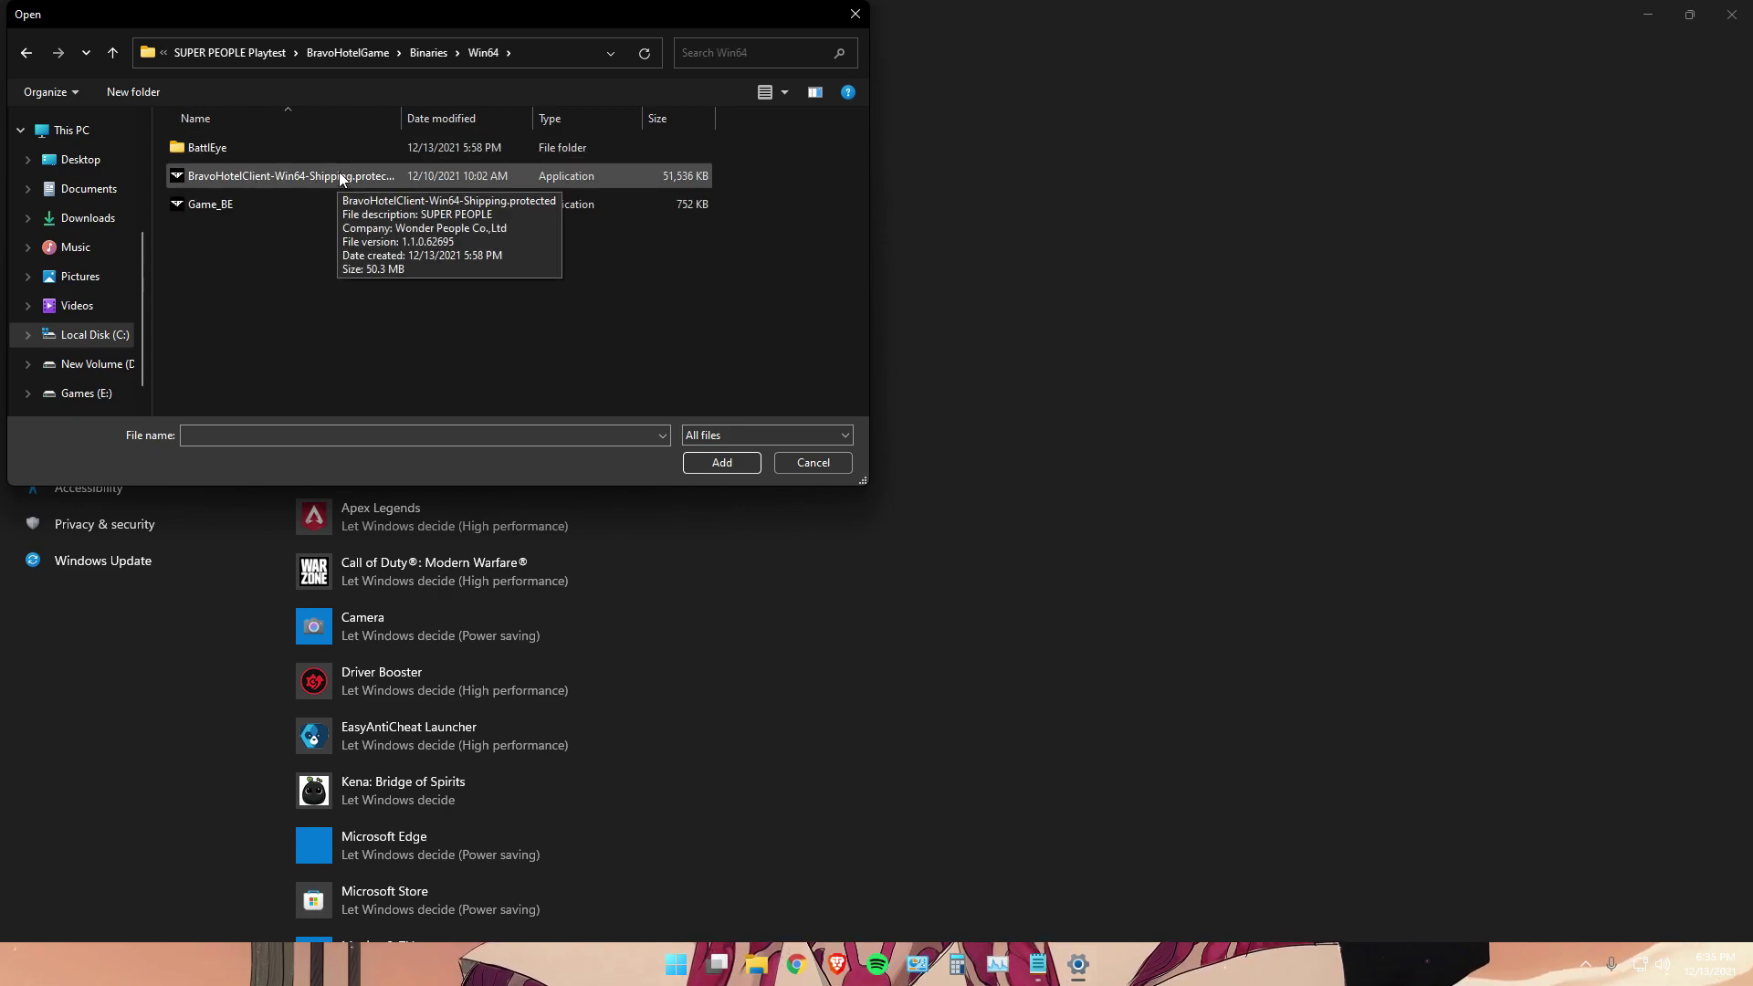
left_click_drag(403, 118, 503, 118)
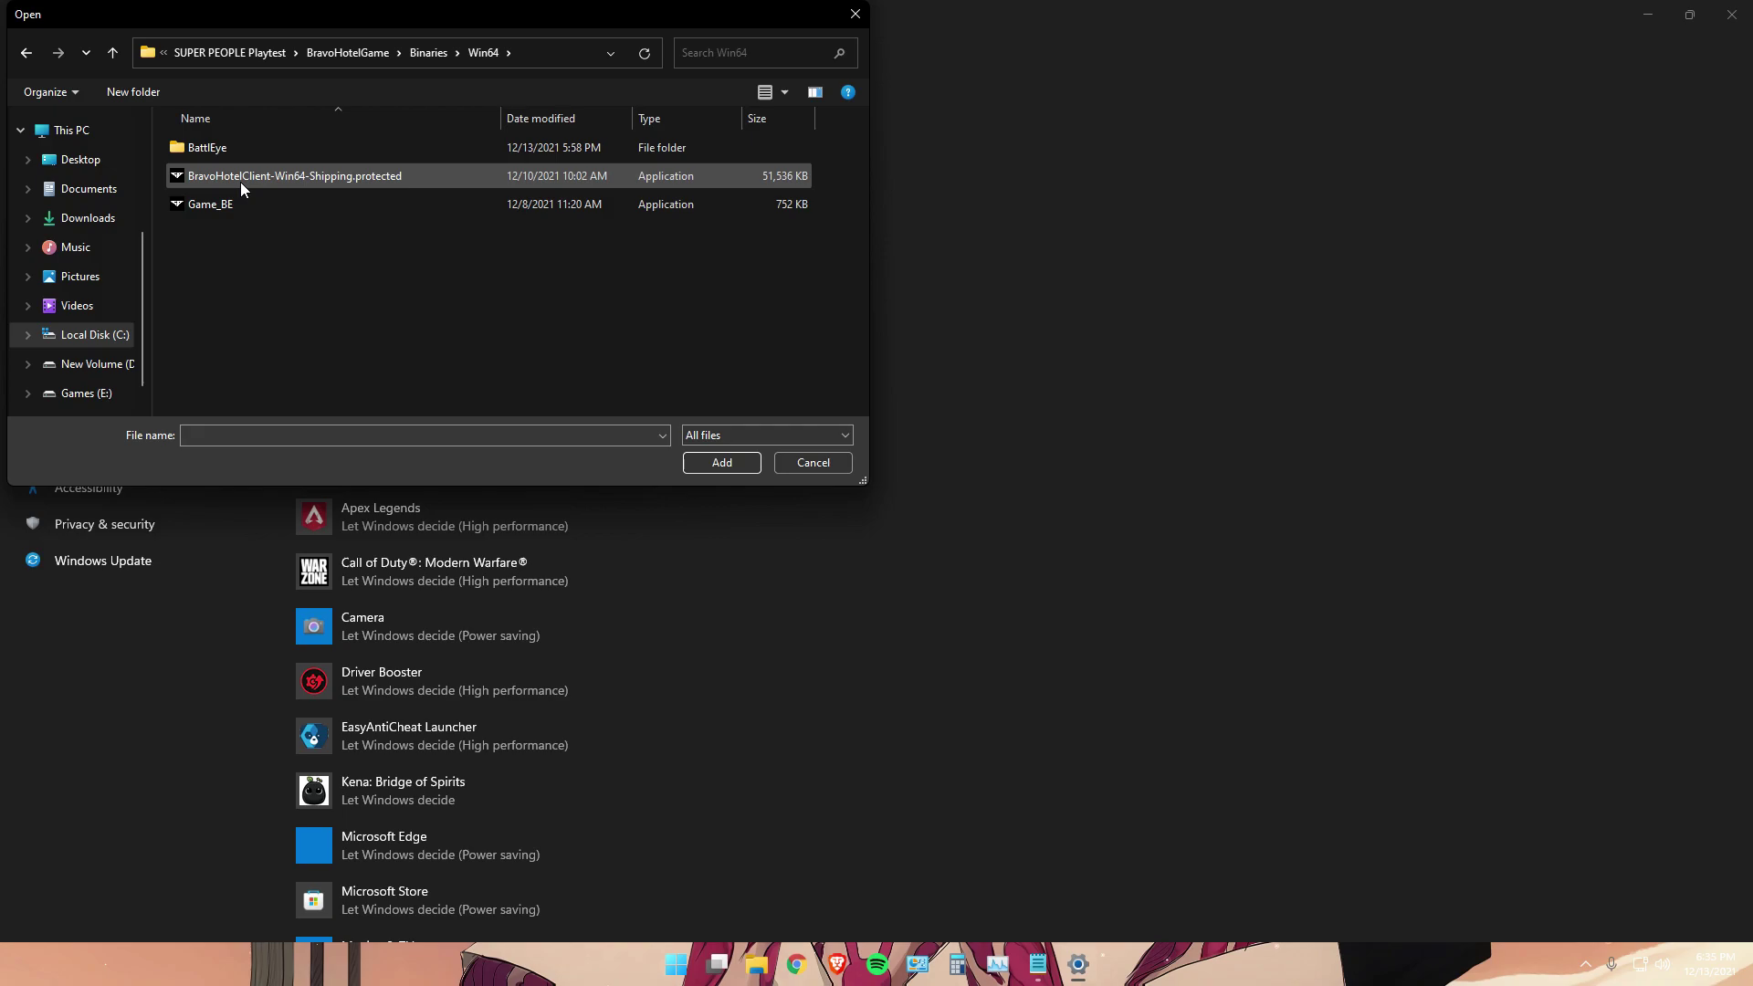
- Add BravoHotelClient to the Graphics list and save its preference as High performance
double_click(377, 175)
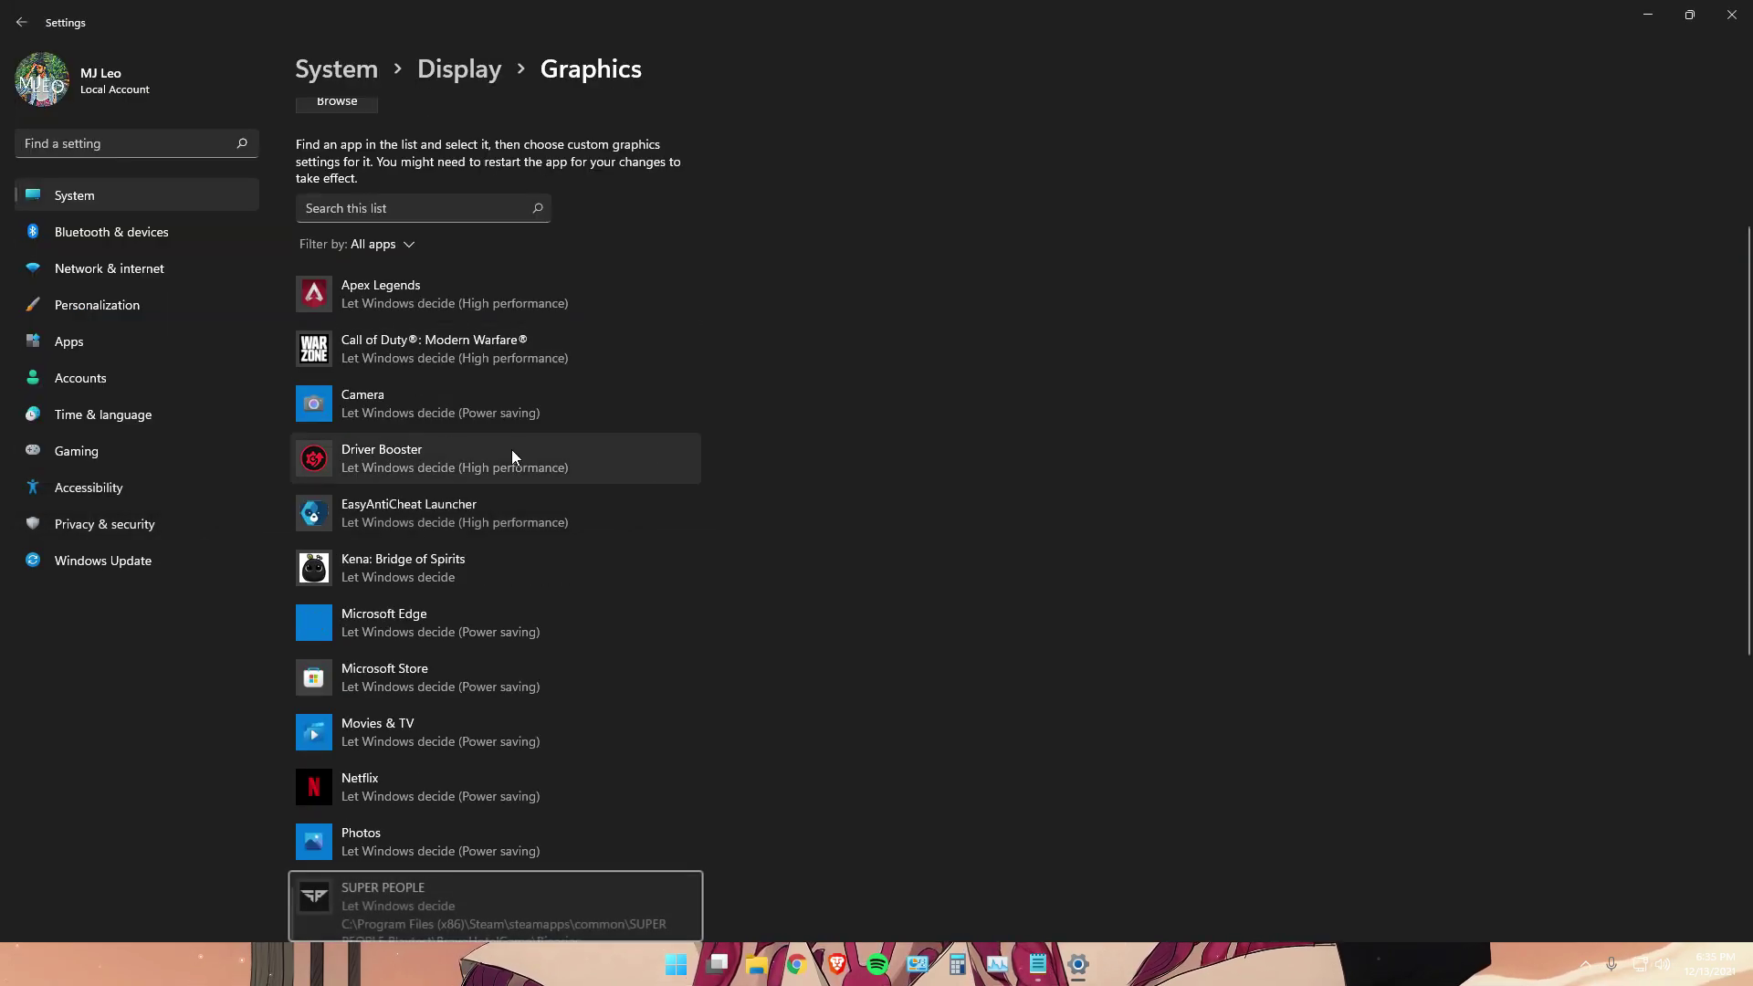
scroll(768, 460, "down", 5)
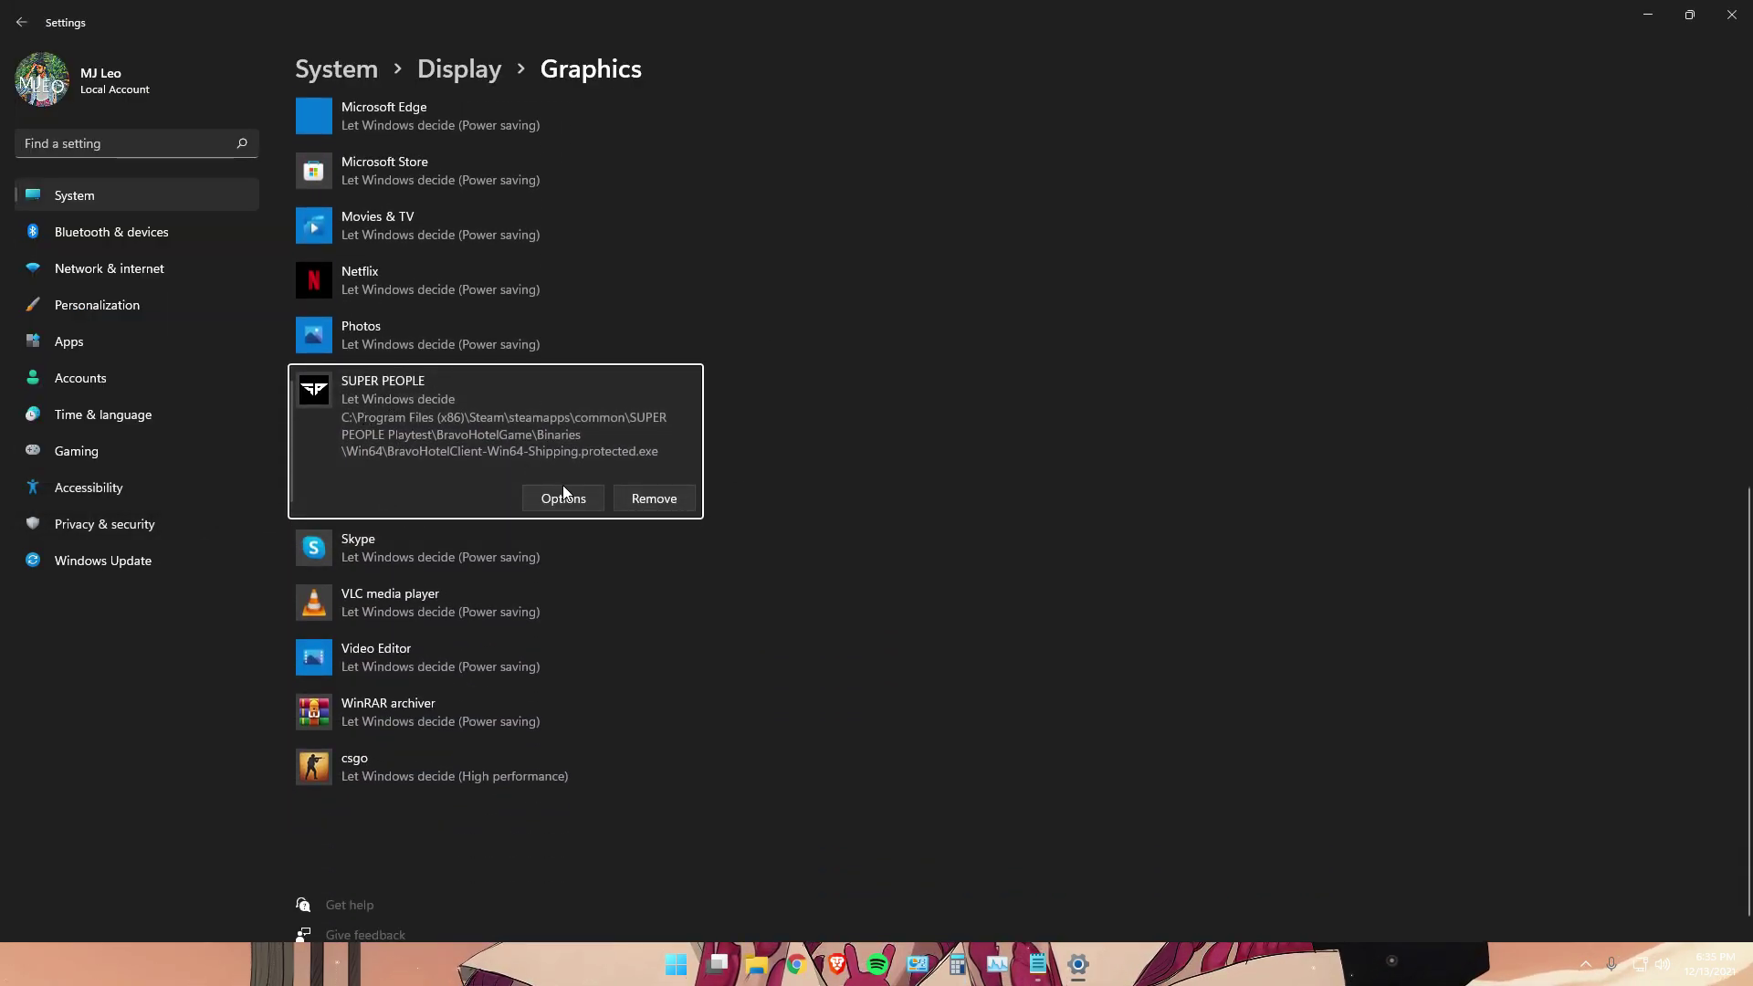
left_click(589, 502)
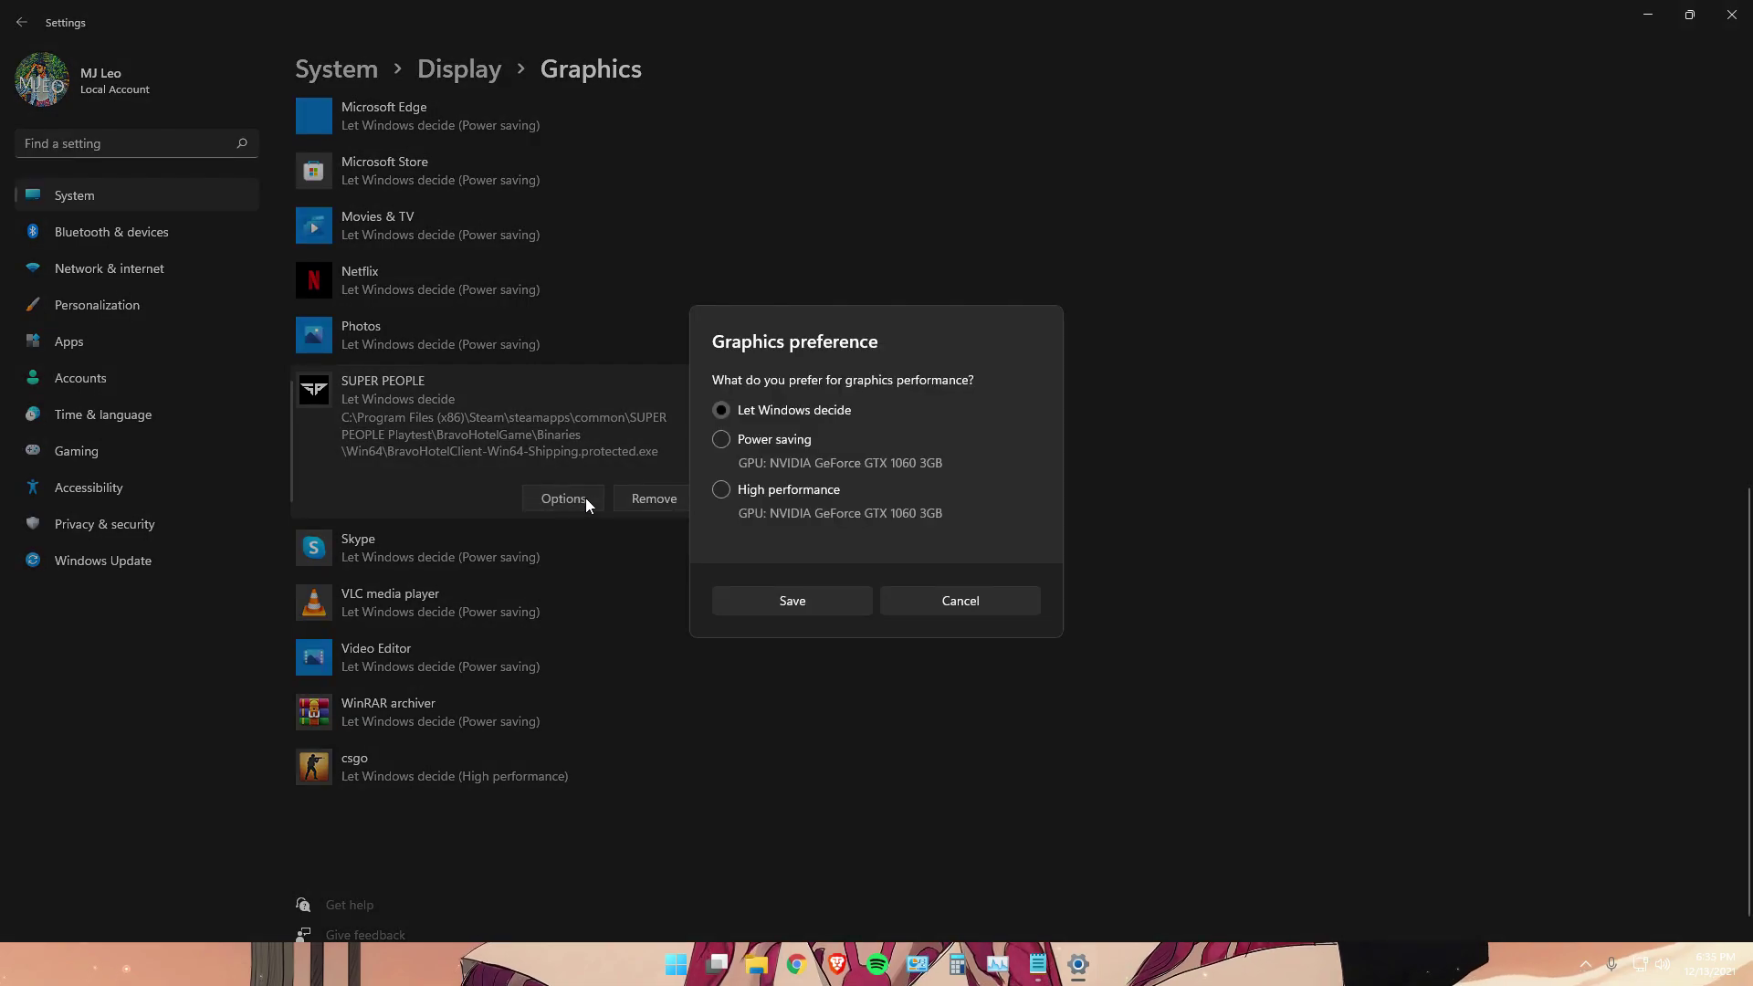
left_click(797, 494)
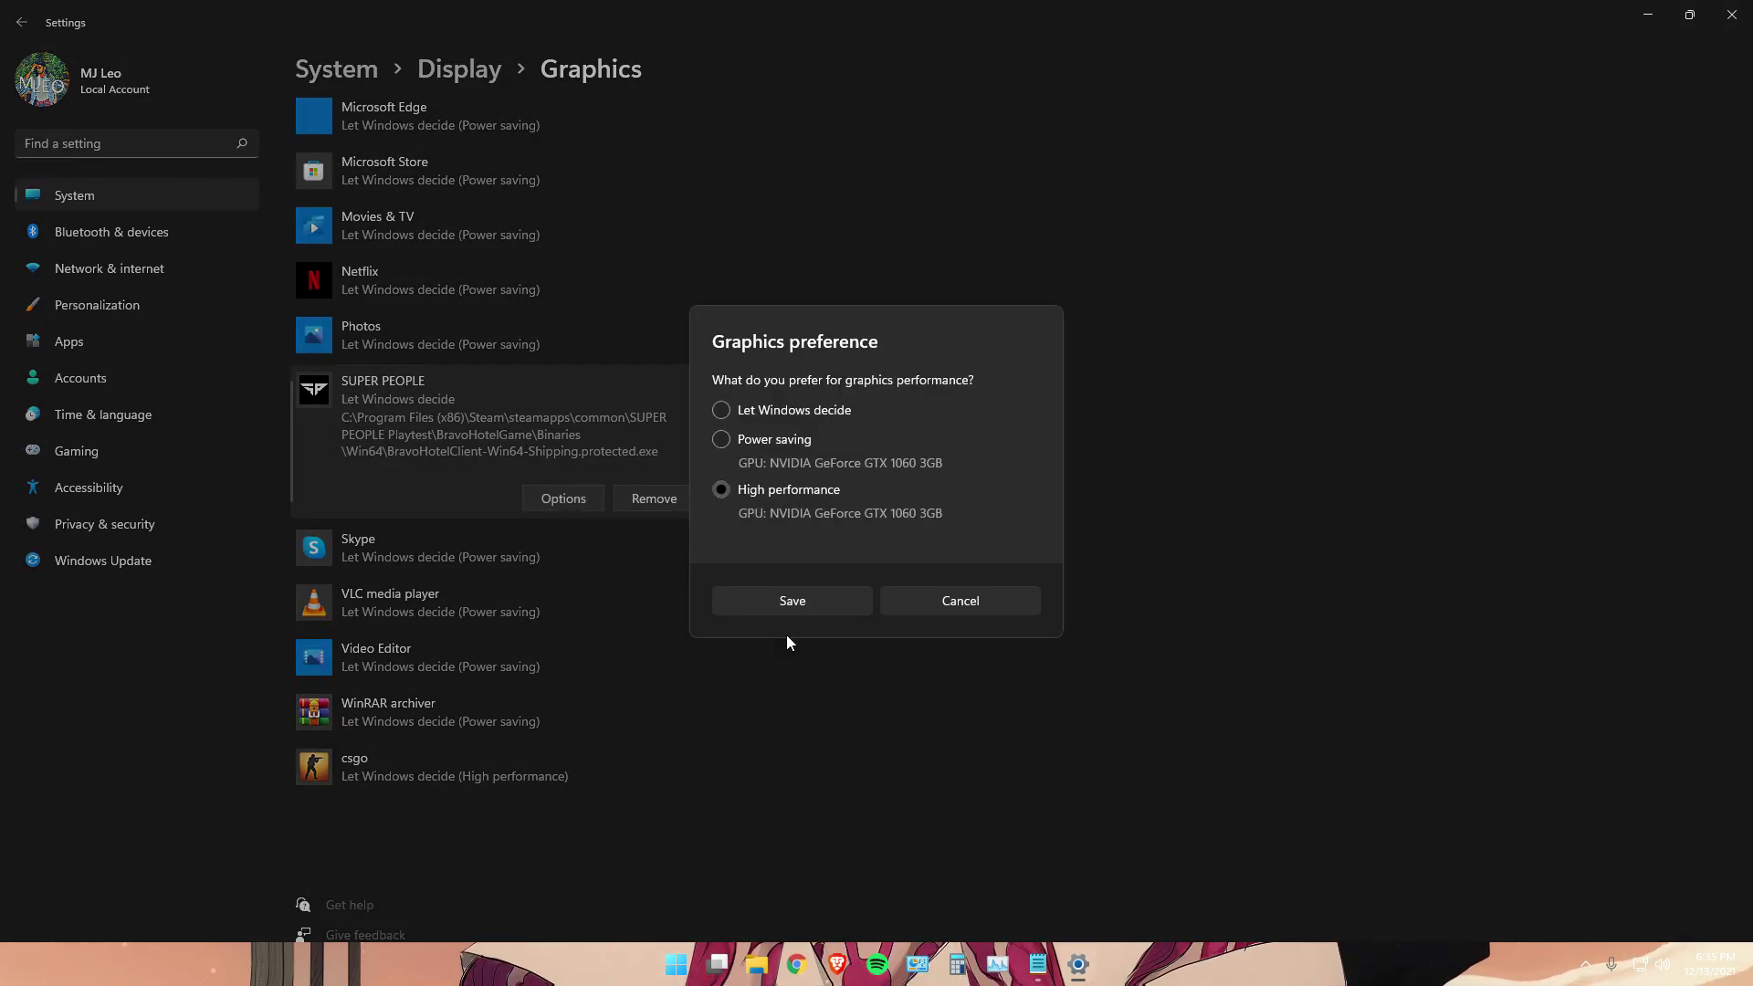
left_click(812, 598)
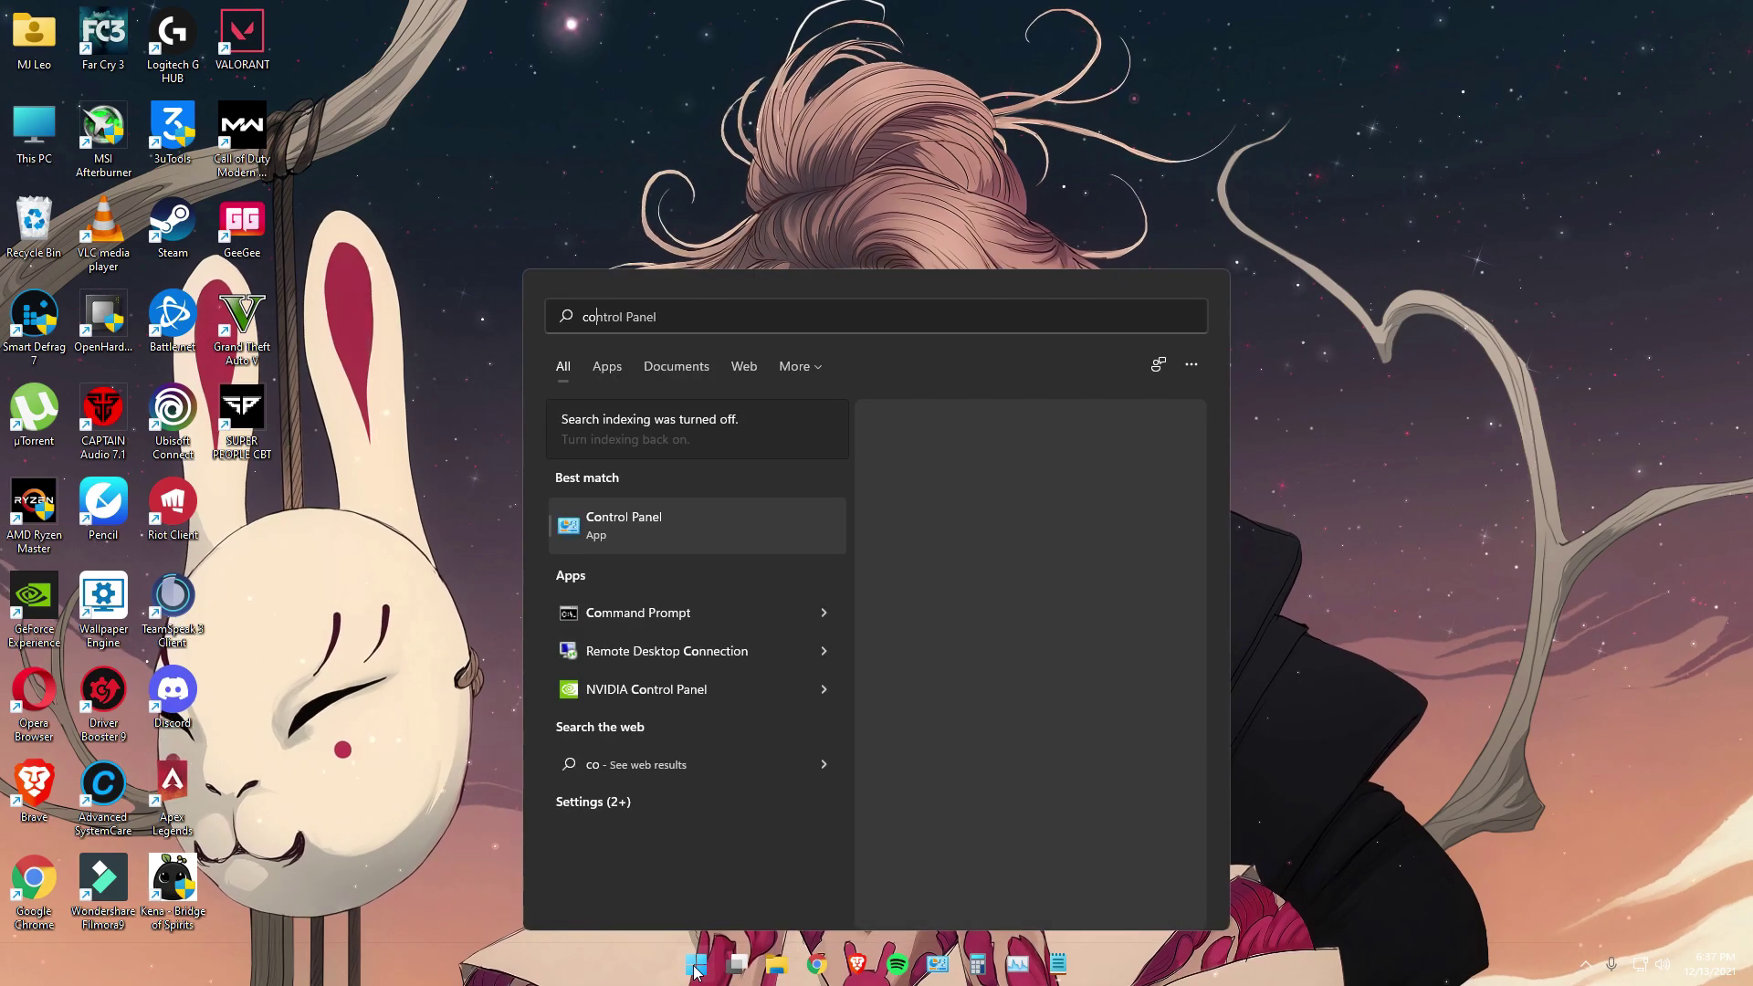
- In Control Panel's Power Options, select the High performance power plan
left_click(673, 525)
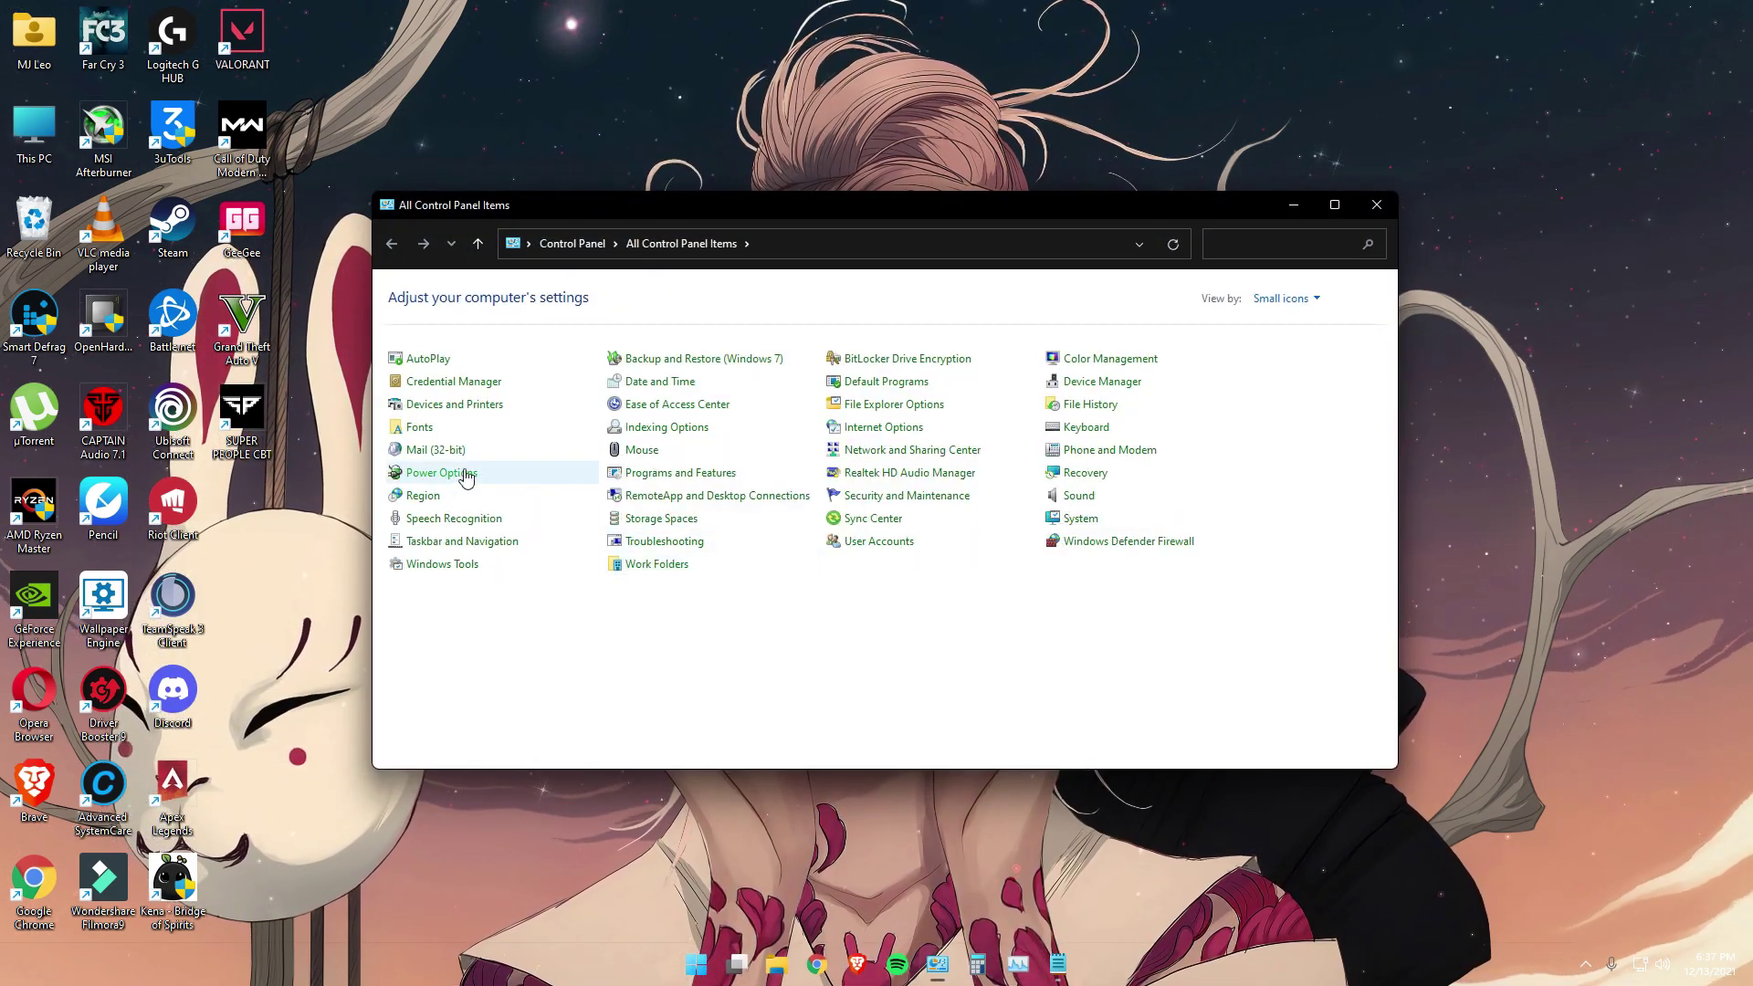
left_click(466, 475)
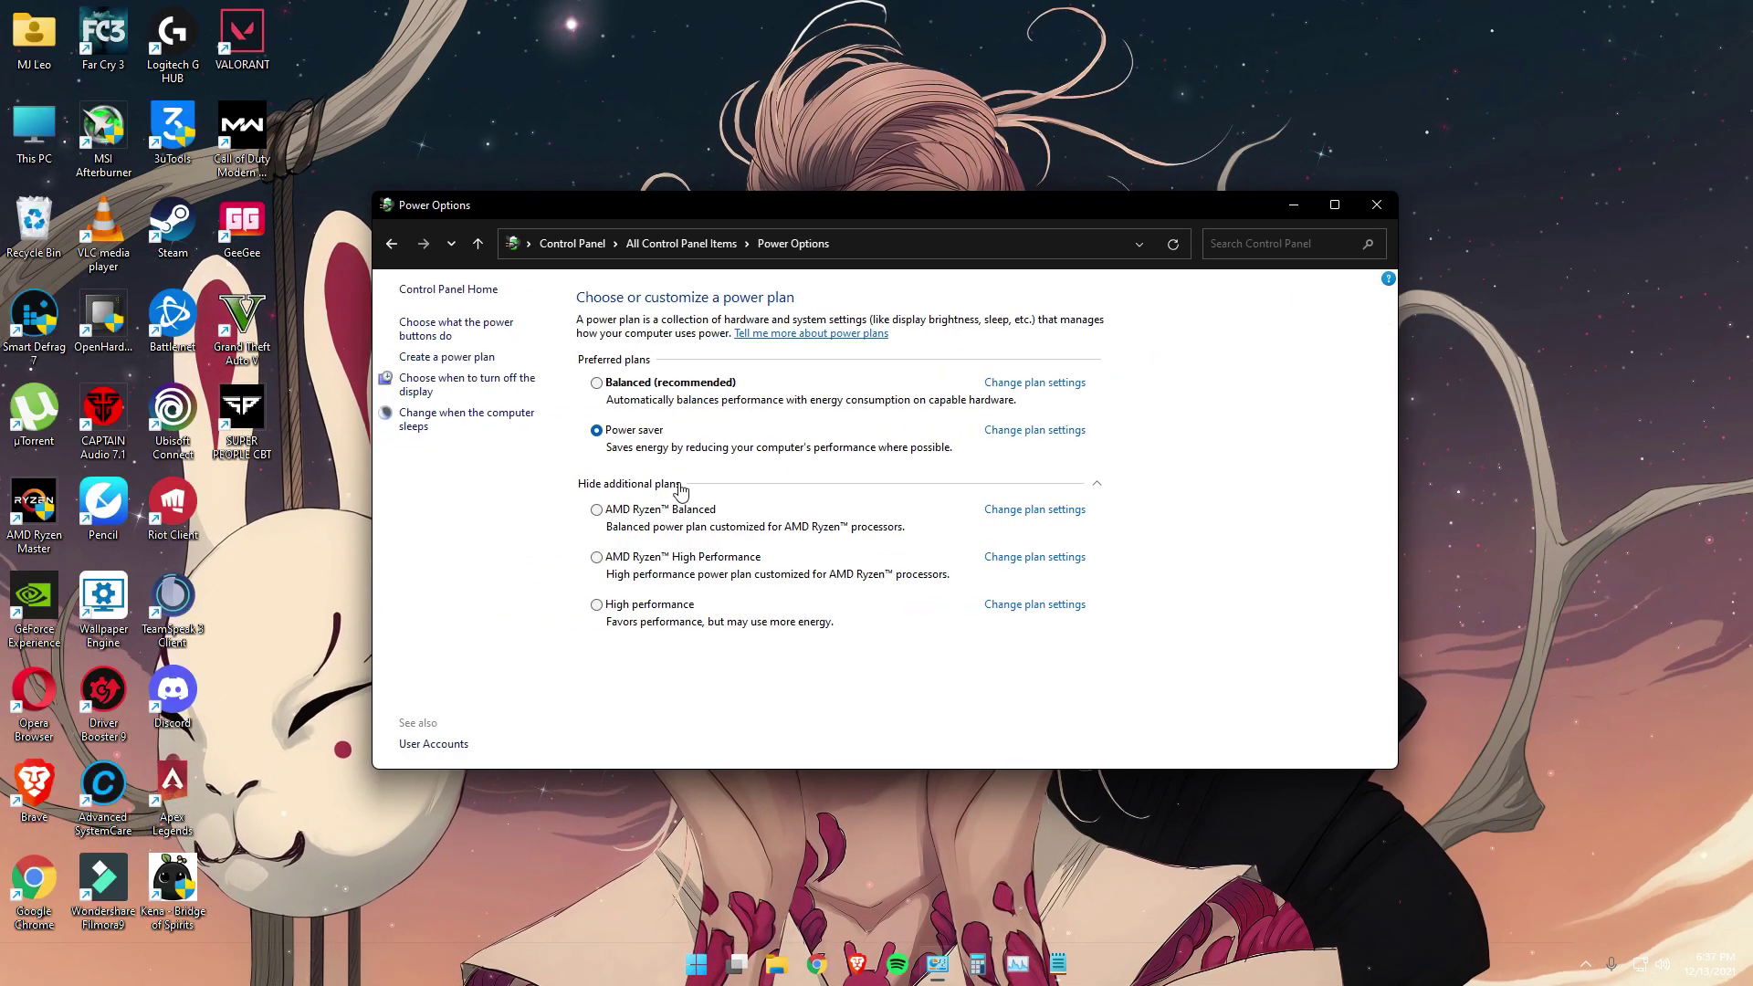
left_click(641, 608)
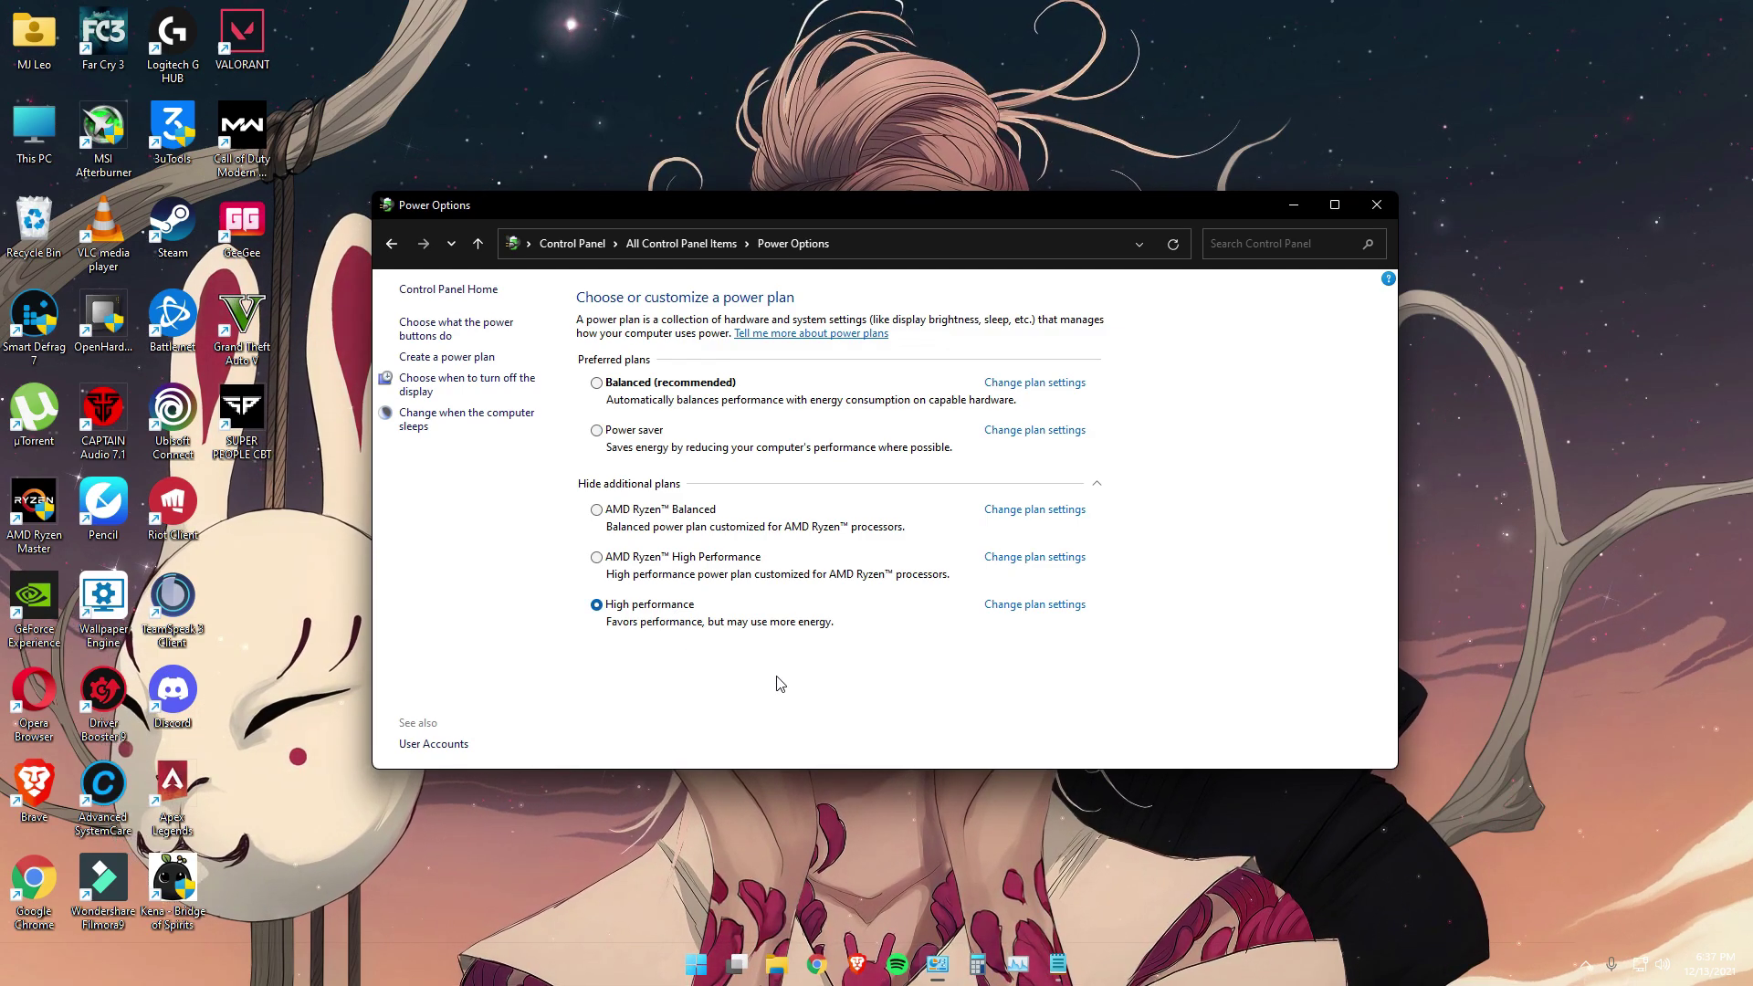
- Launch Command Prompt as administrator from the Start search
left_click(699, 966)
type("c")
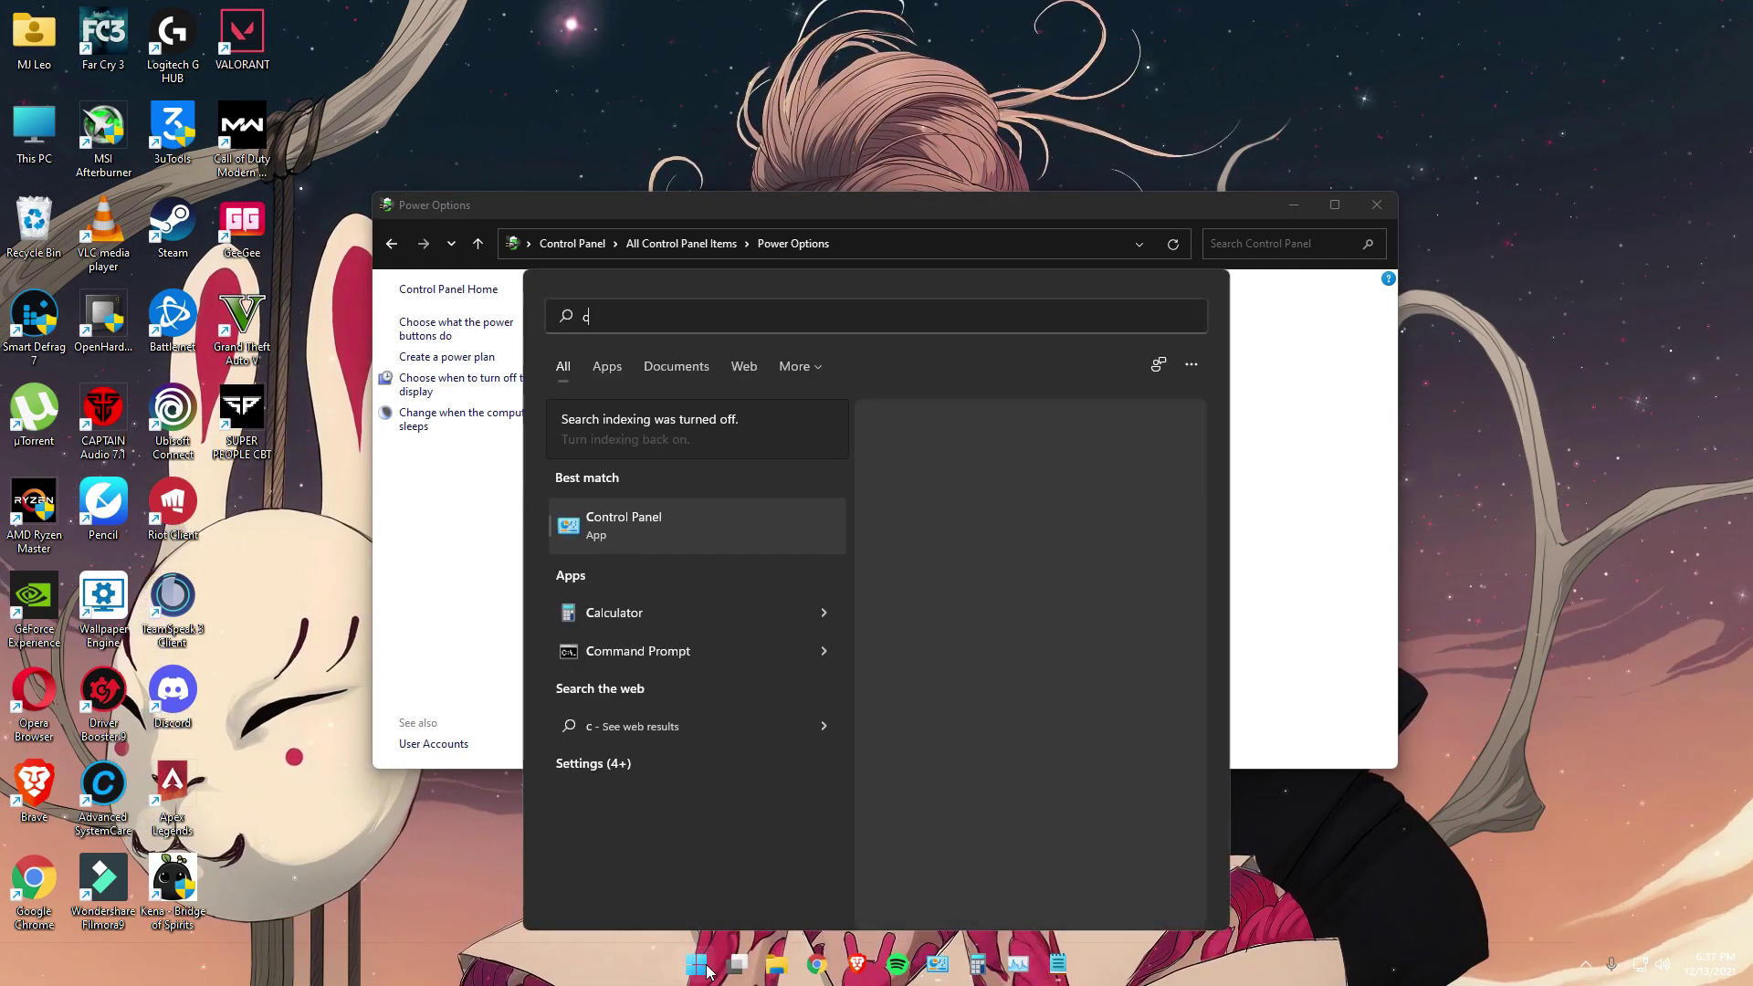
type("md")
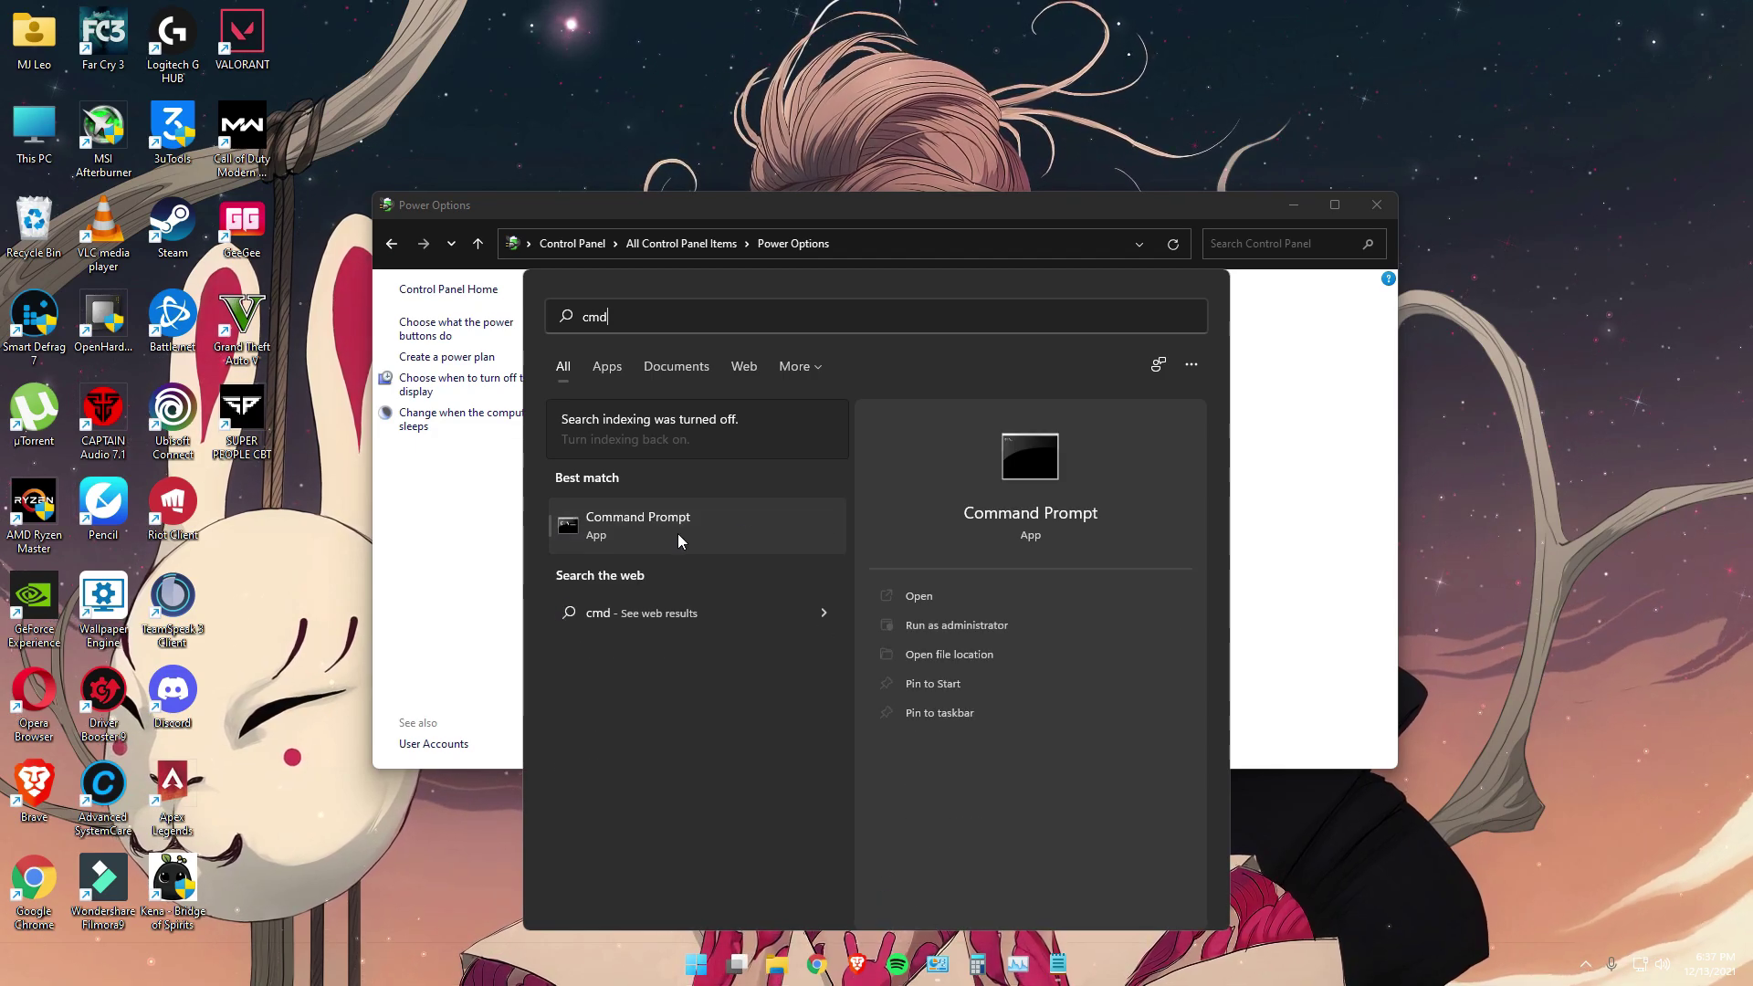
right_click(685, 534)
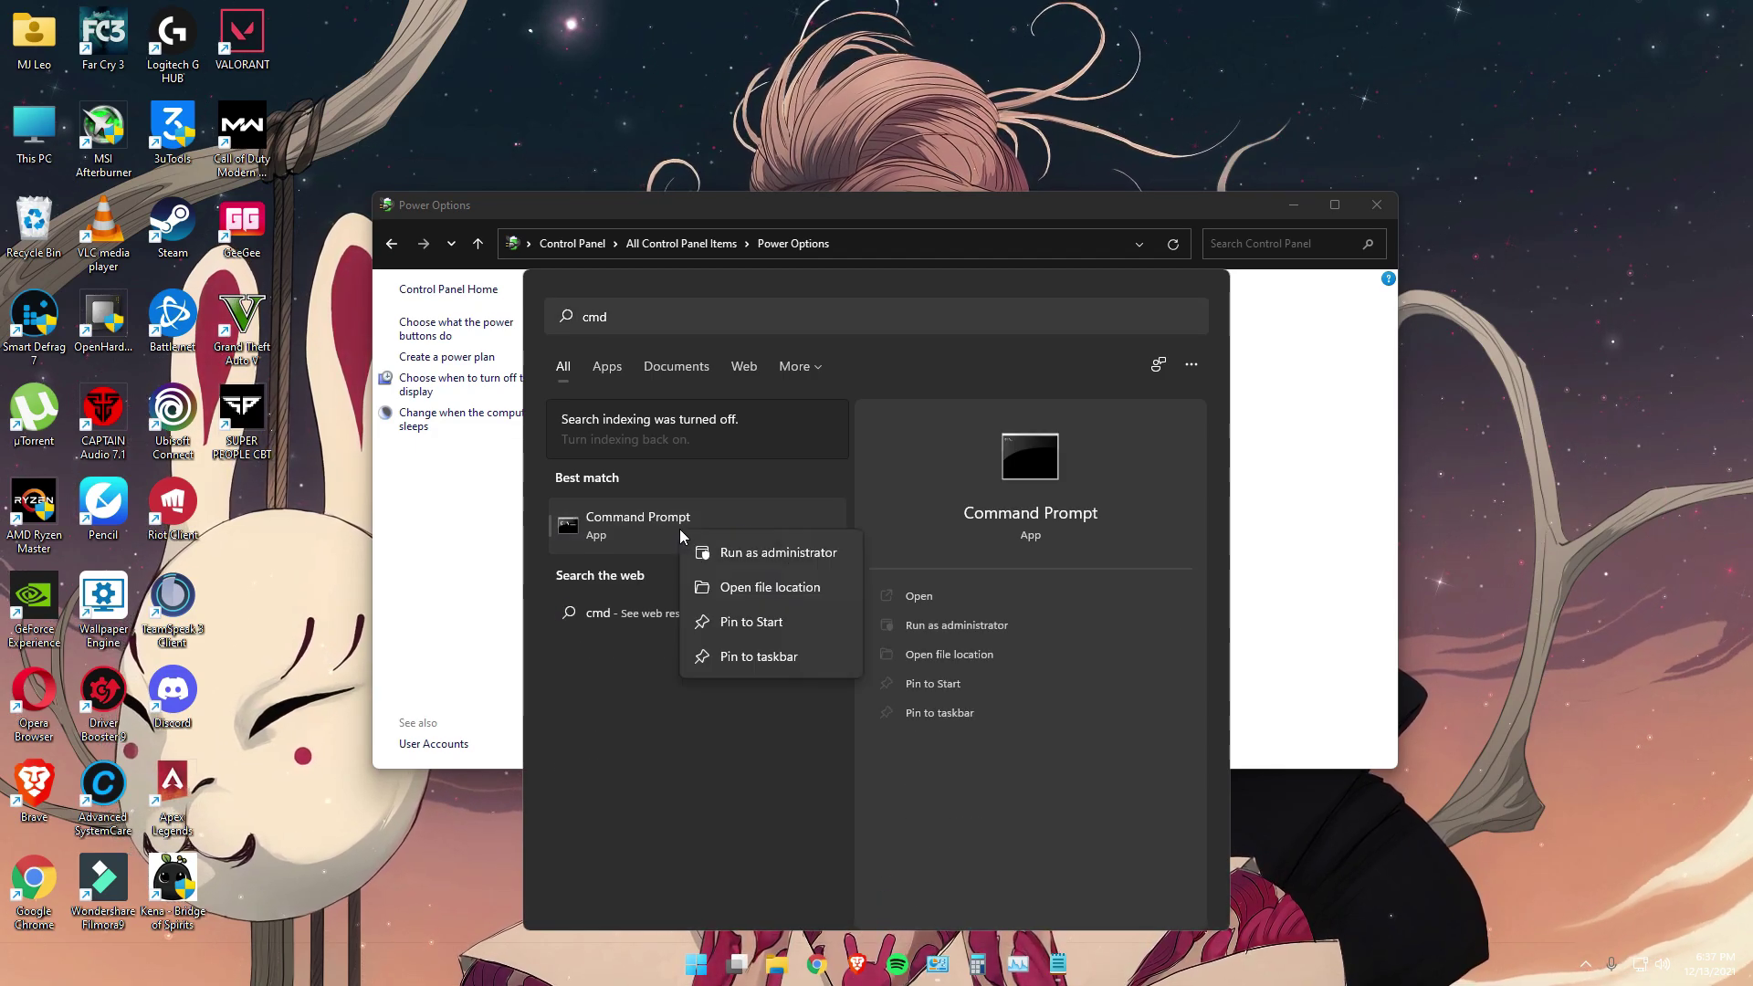
left_click(772, 551)
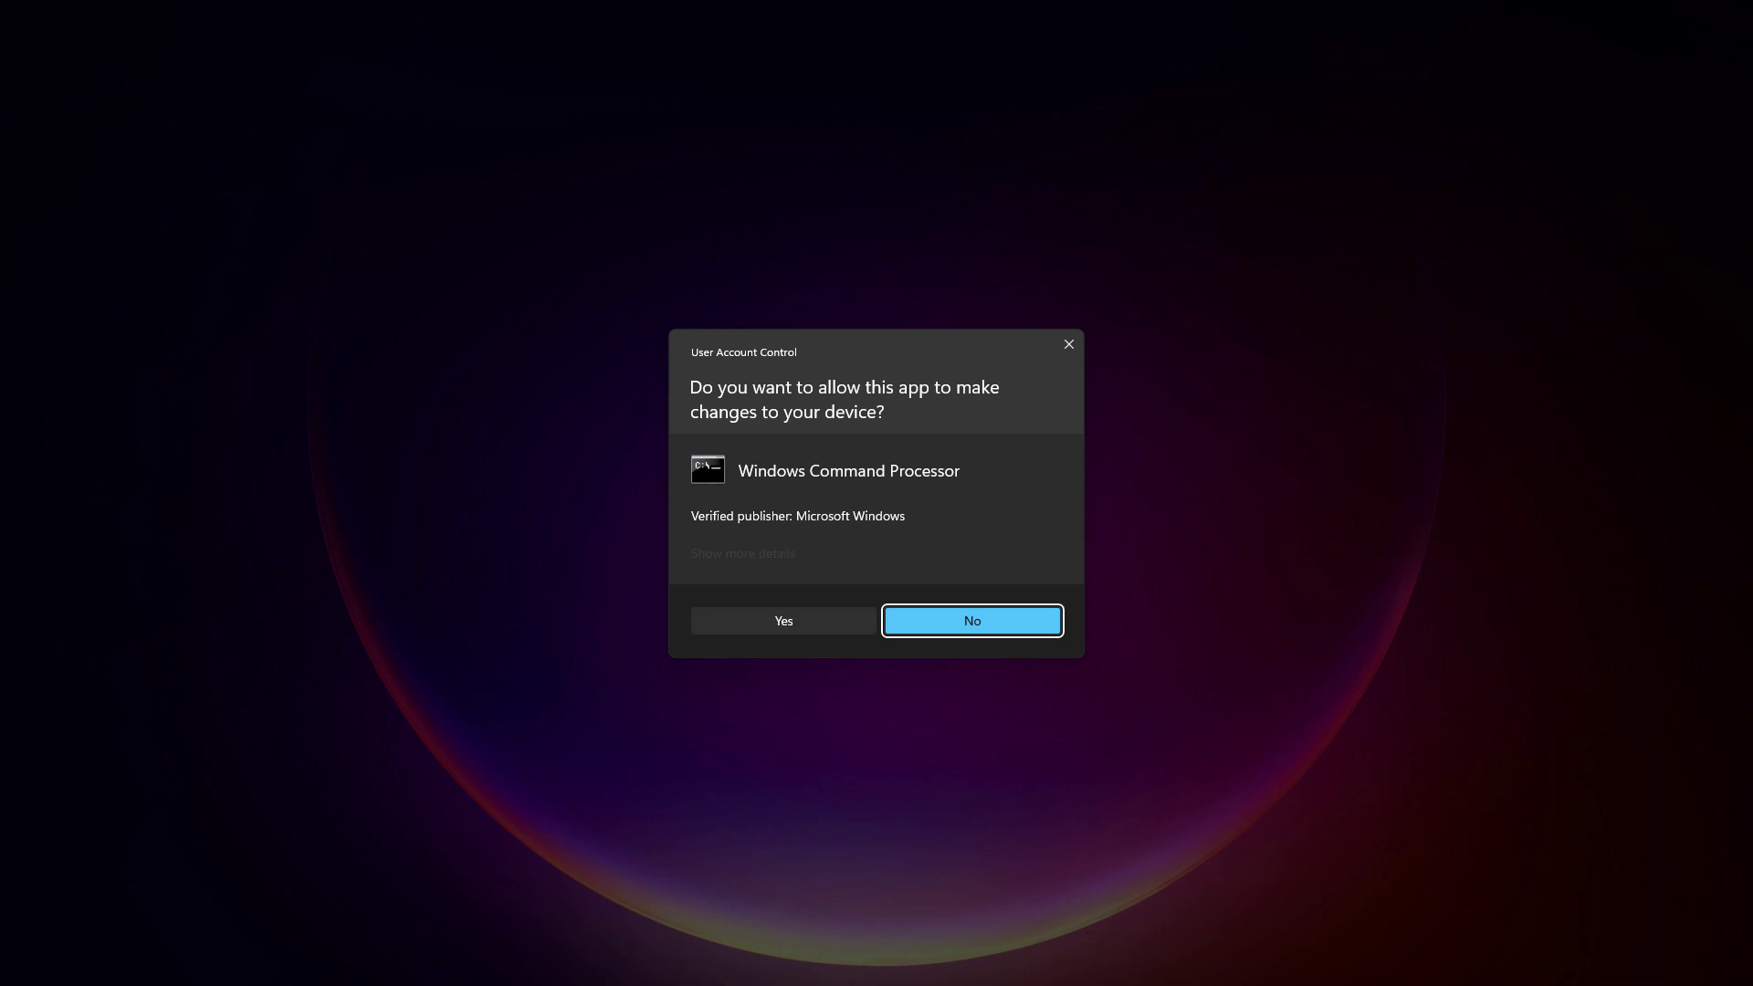
- Accept UAC, paste the powercfg -duplicatescheme command from Notepad and run it
left_click(712, 624)
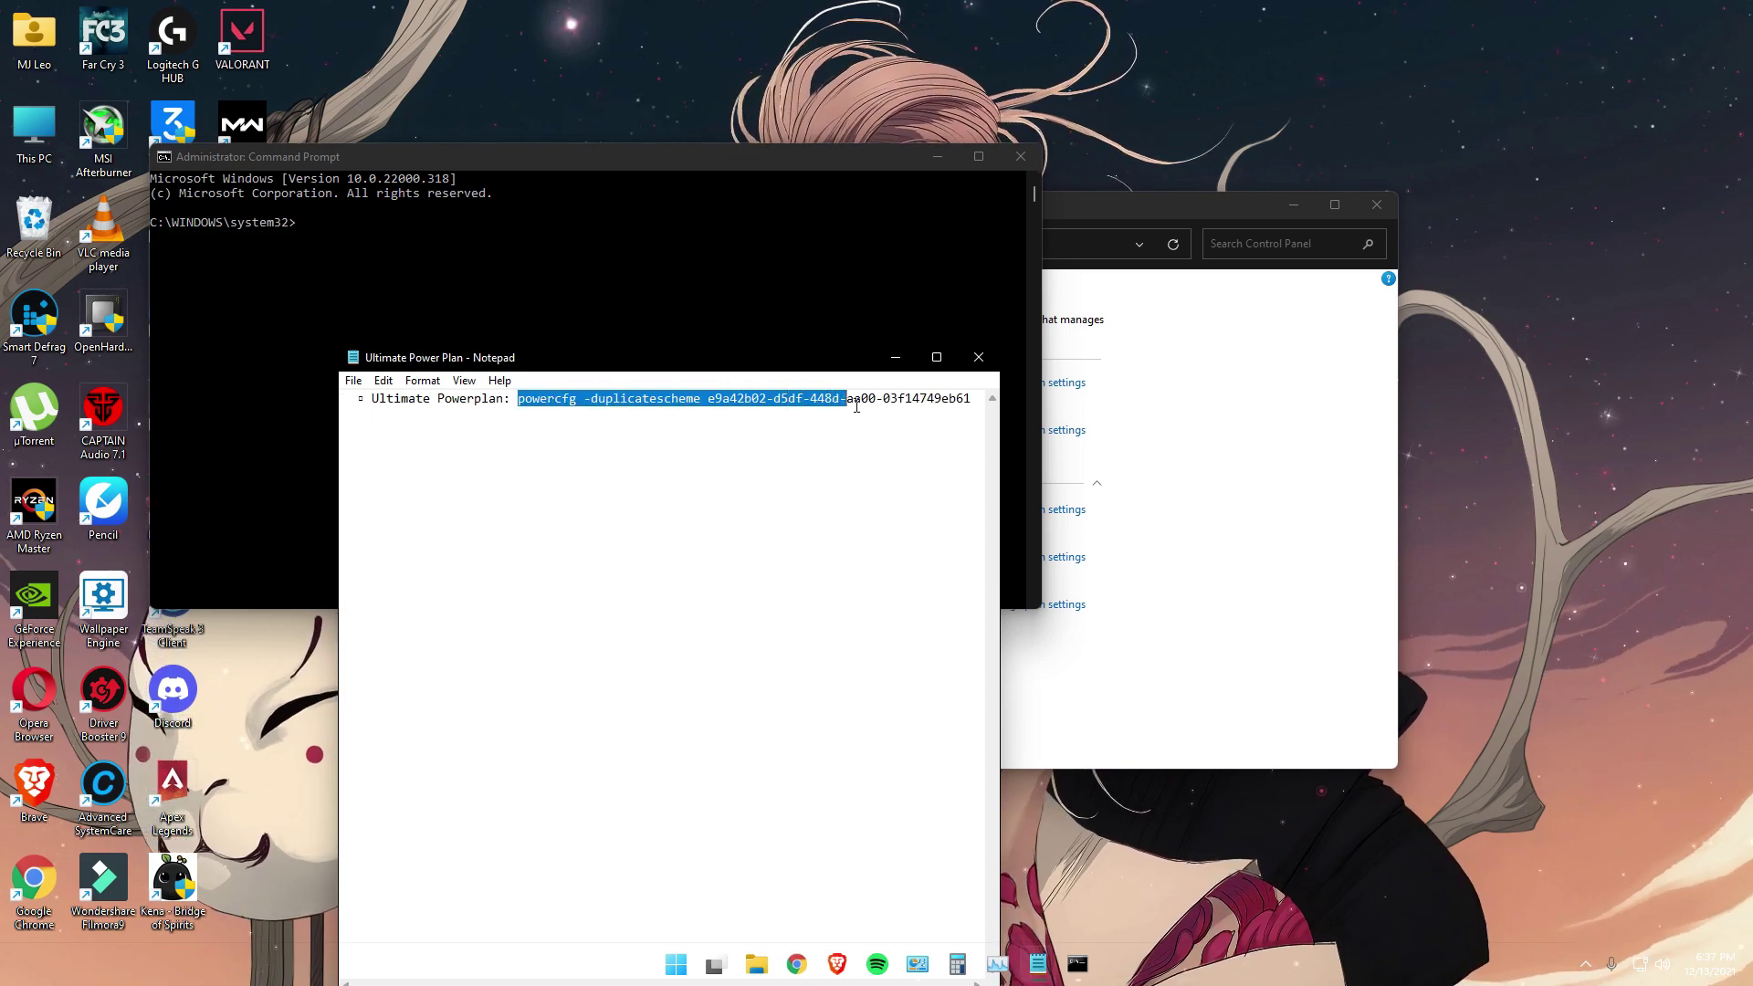
left_click_drag(518, 398, 971, 398)
key("ctrl+c")
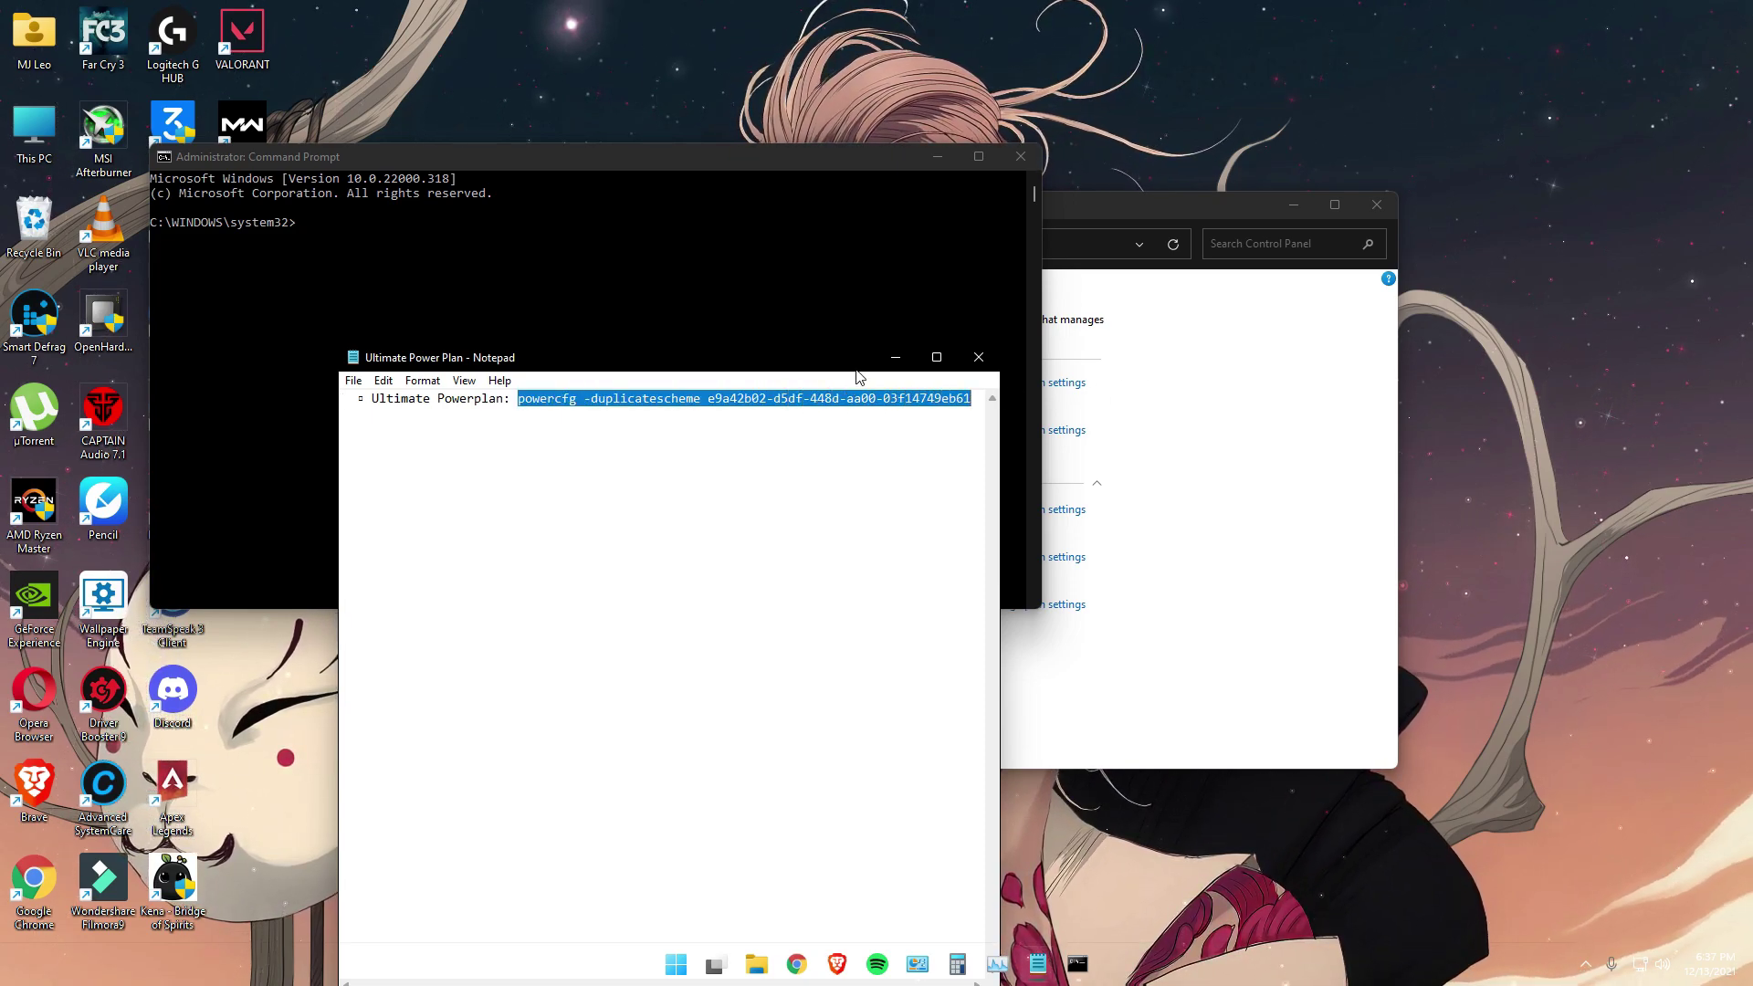
left_click(852, 316)
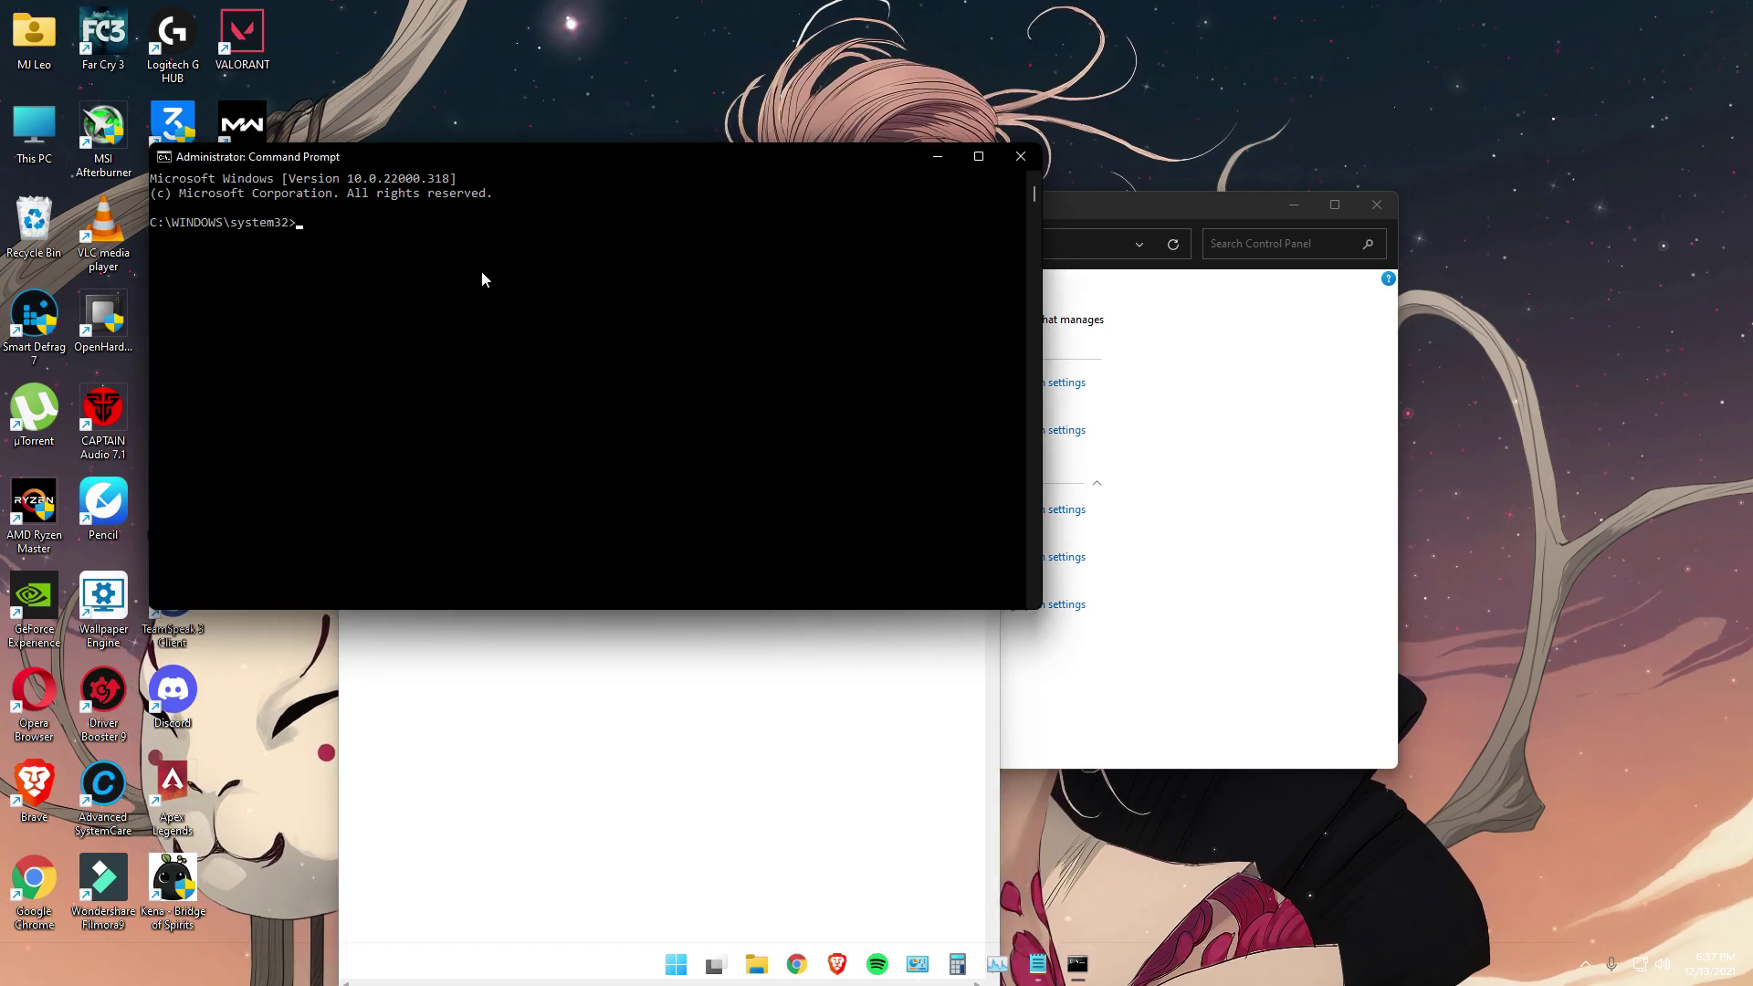
key("ctrl+v")
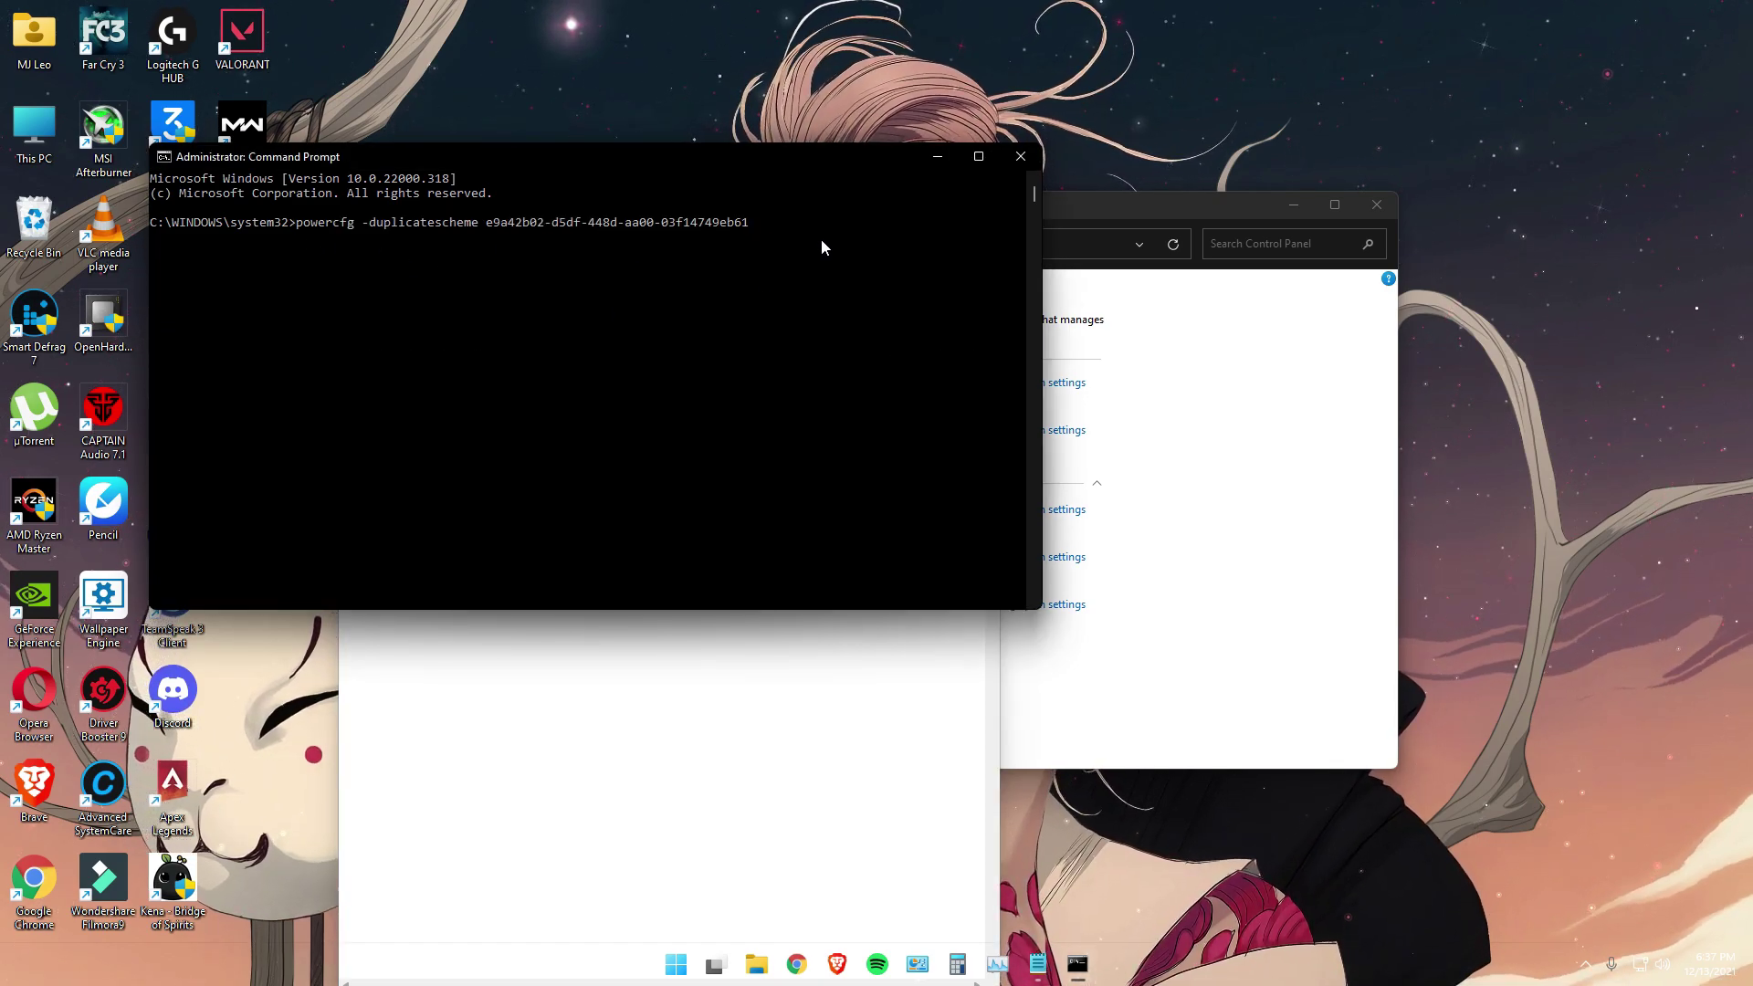
key("Return")
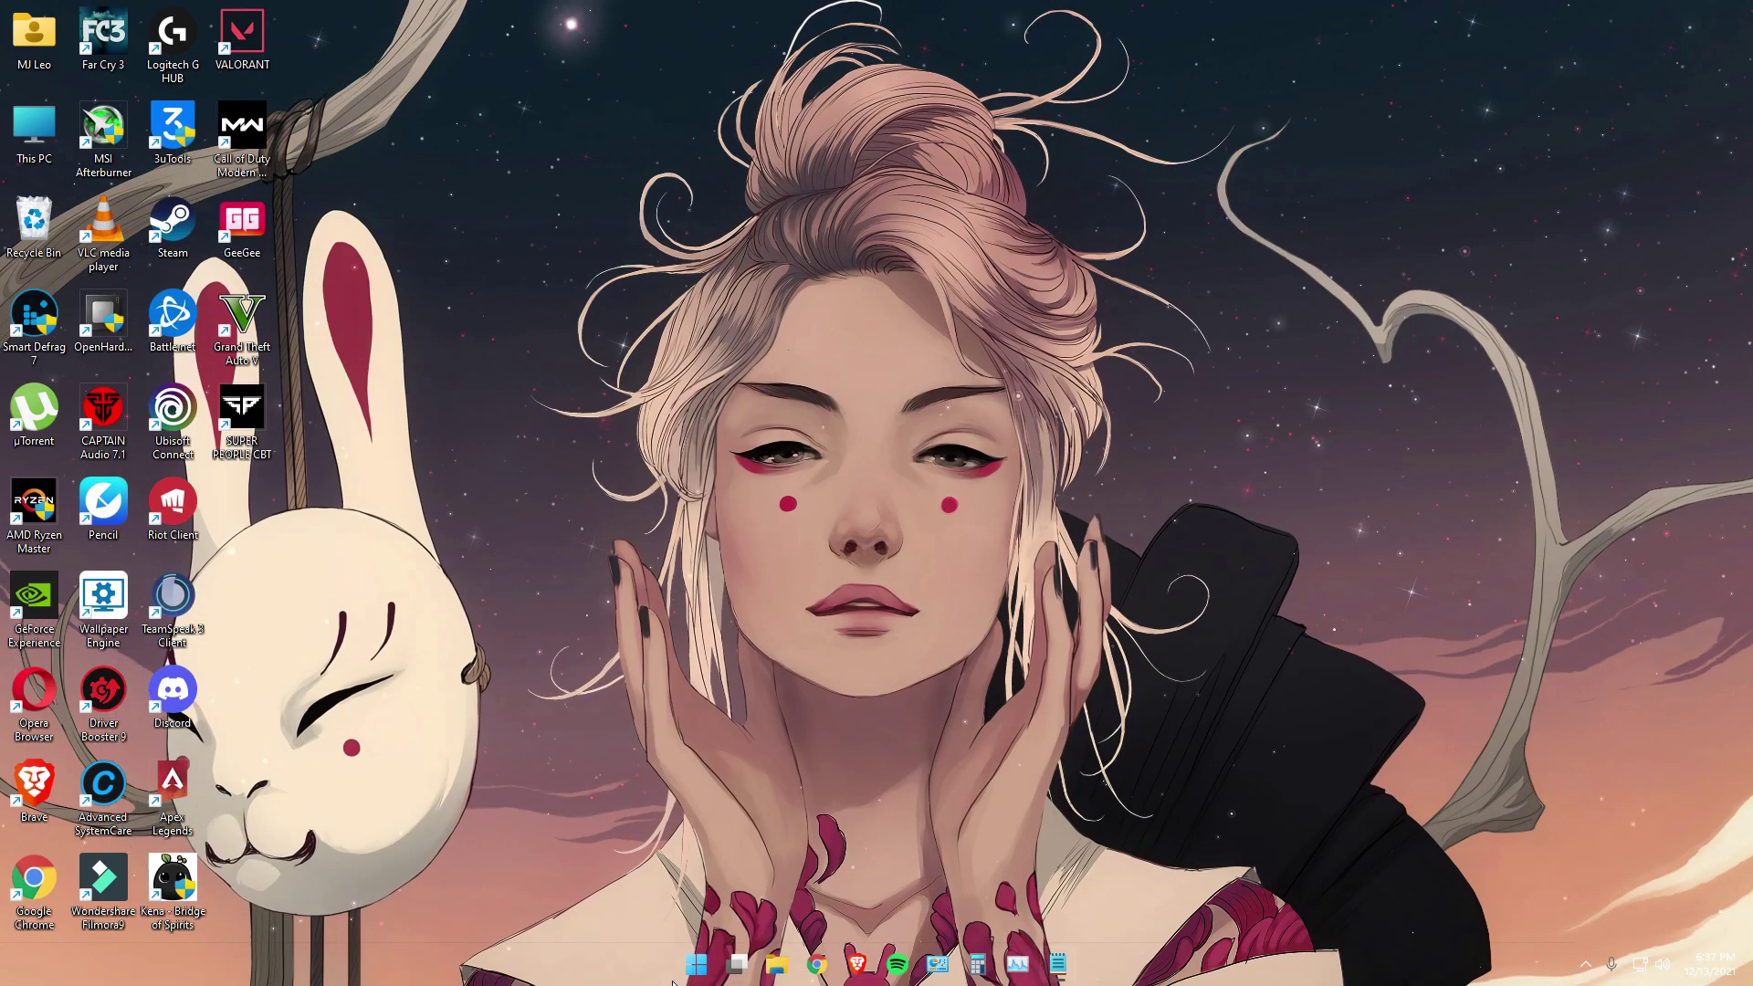
- Open Power Options via Start search and select the Ultimate Performance plan
left_click(699, 965)
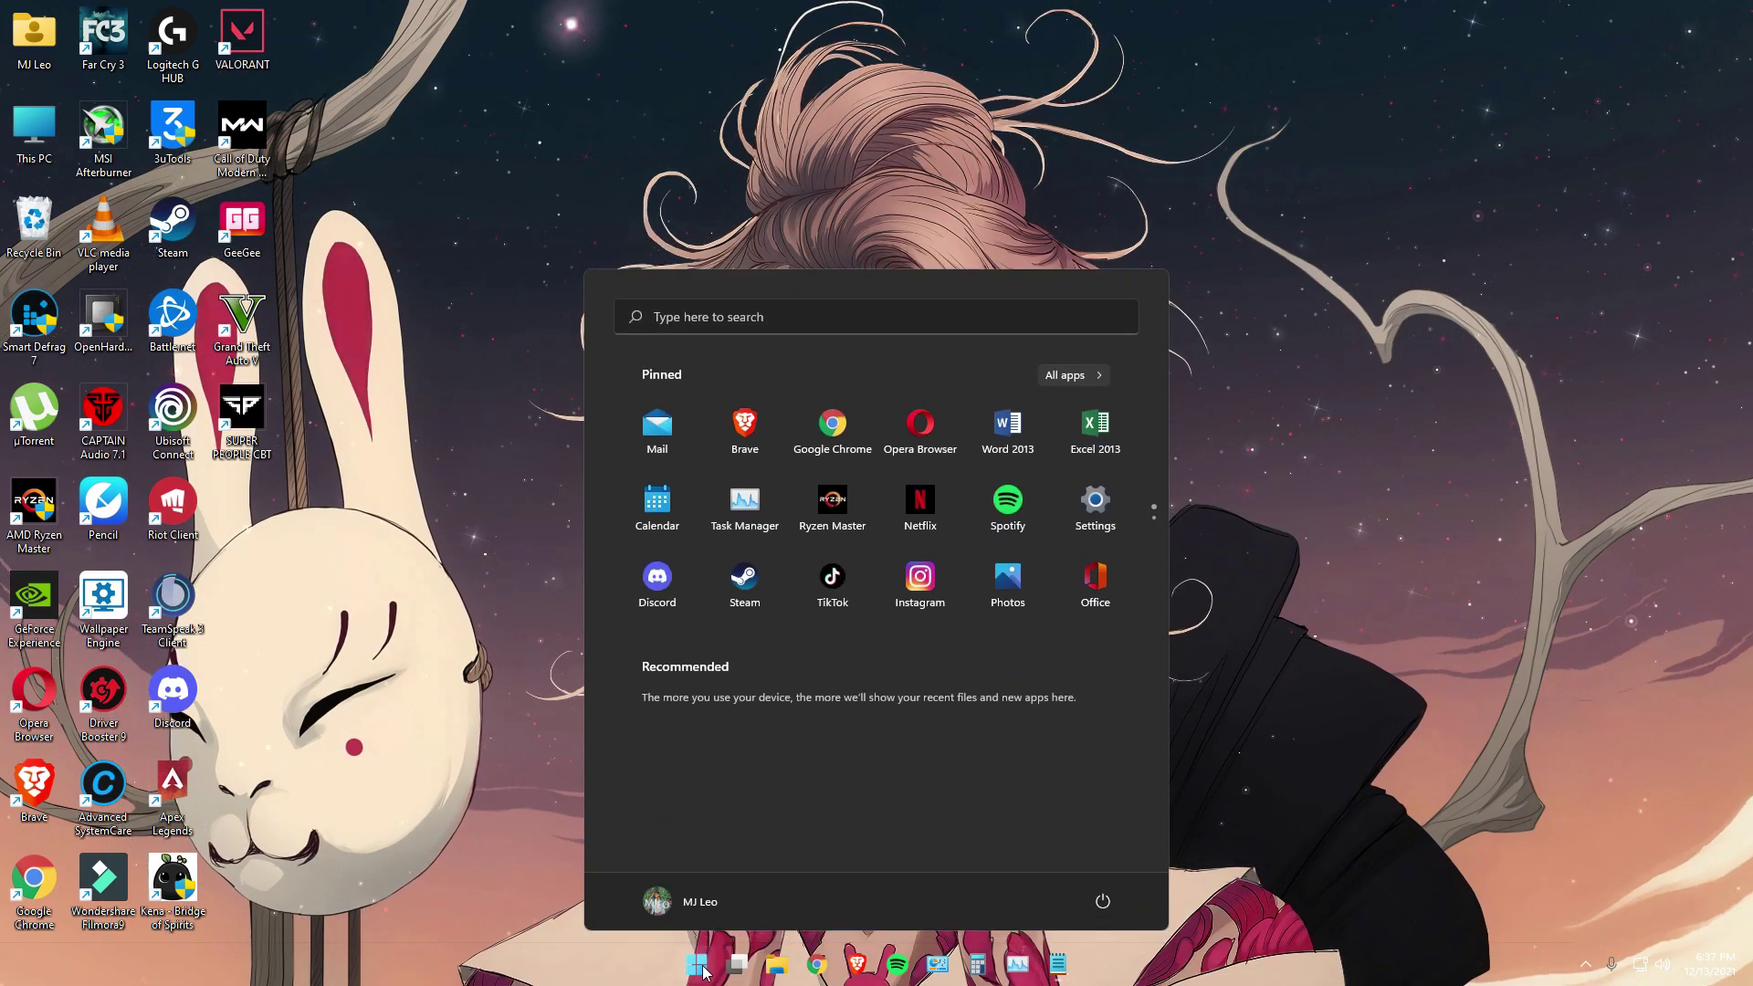
type("po")
key("Return")
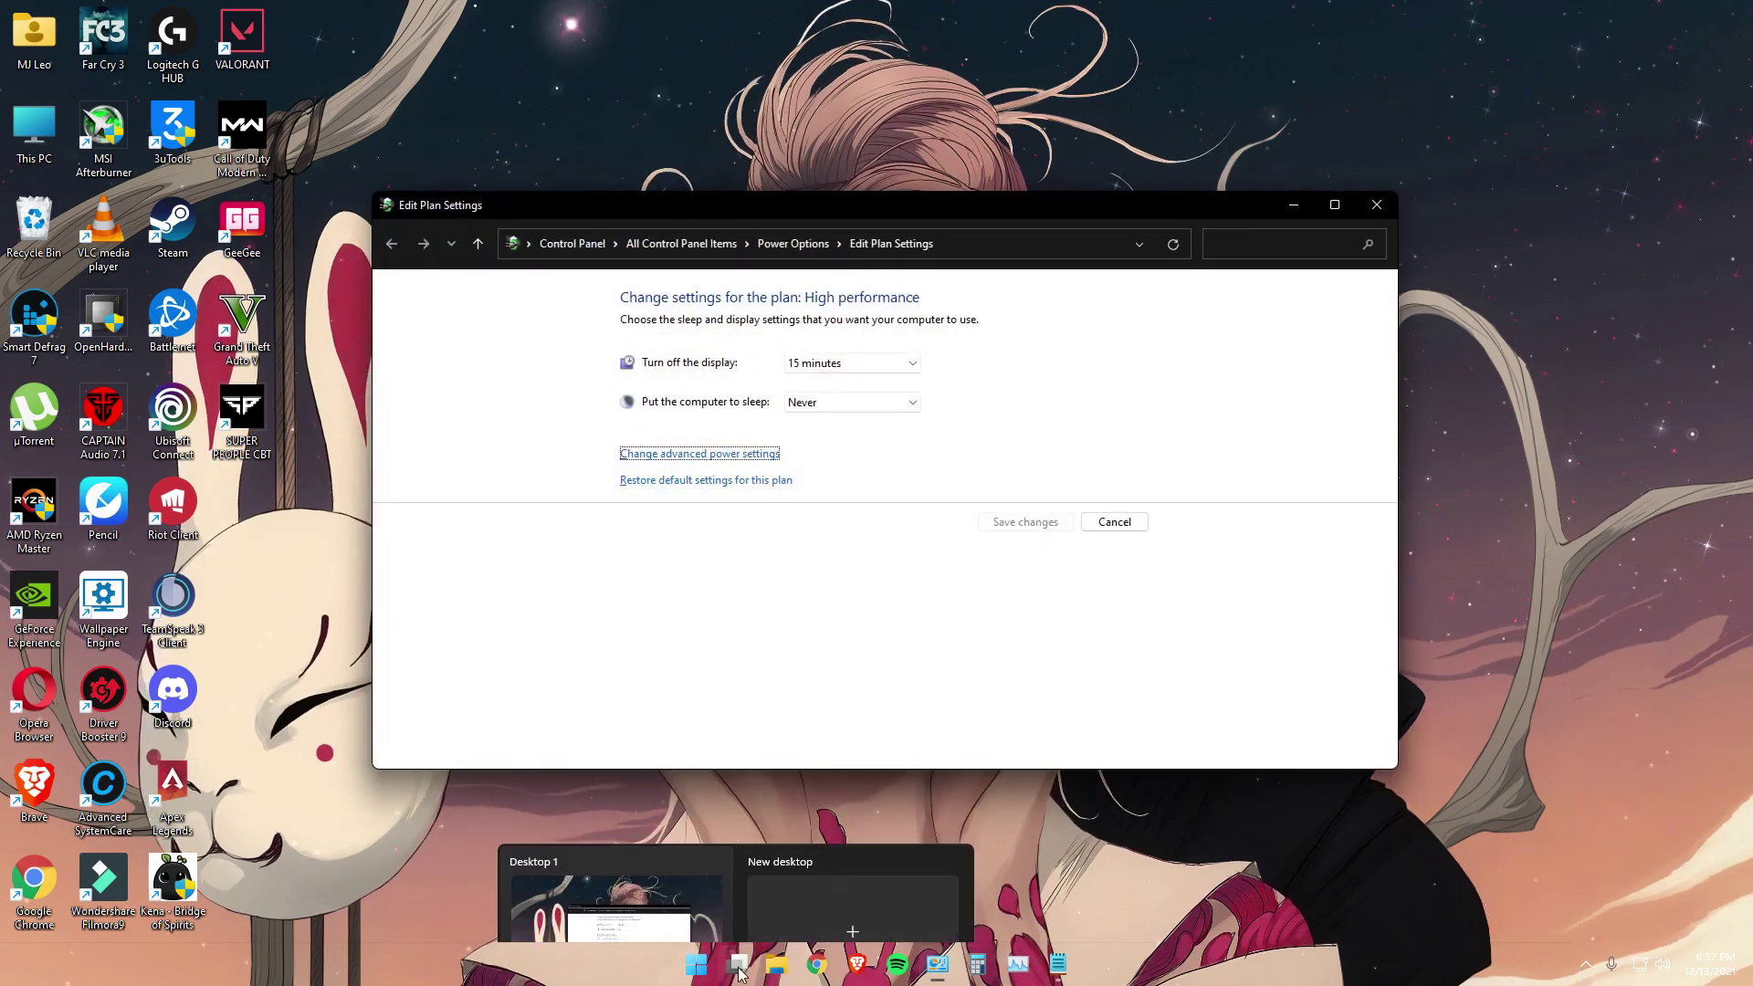
left_click(795, 245)
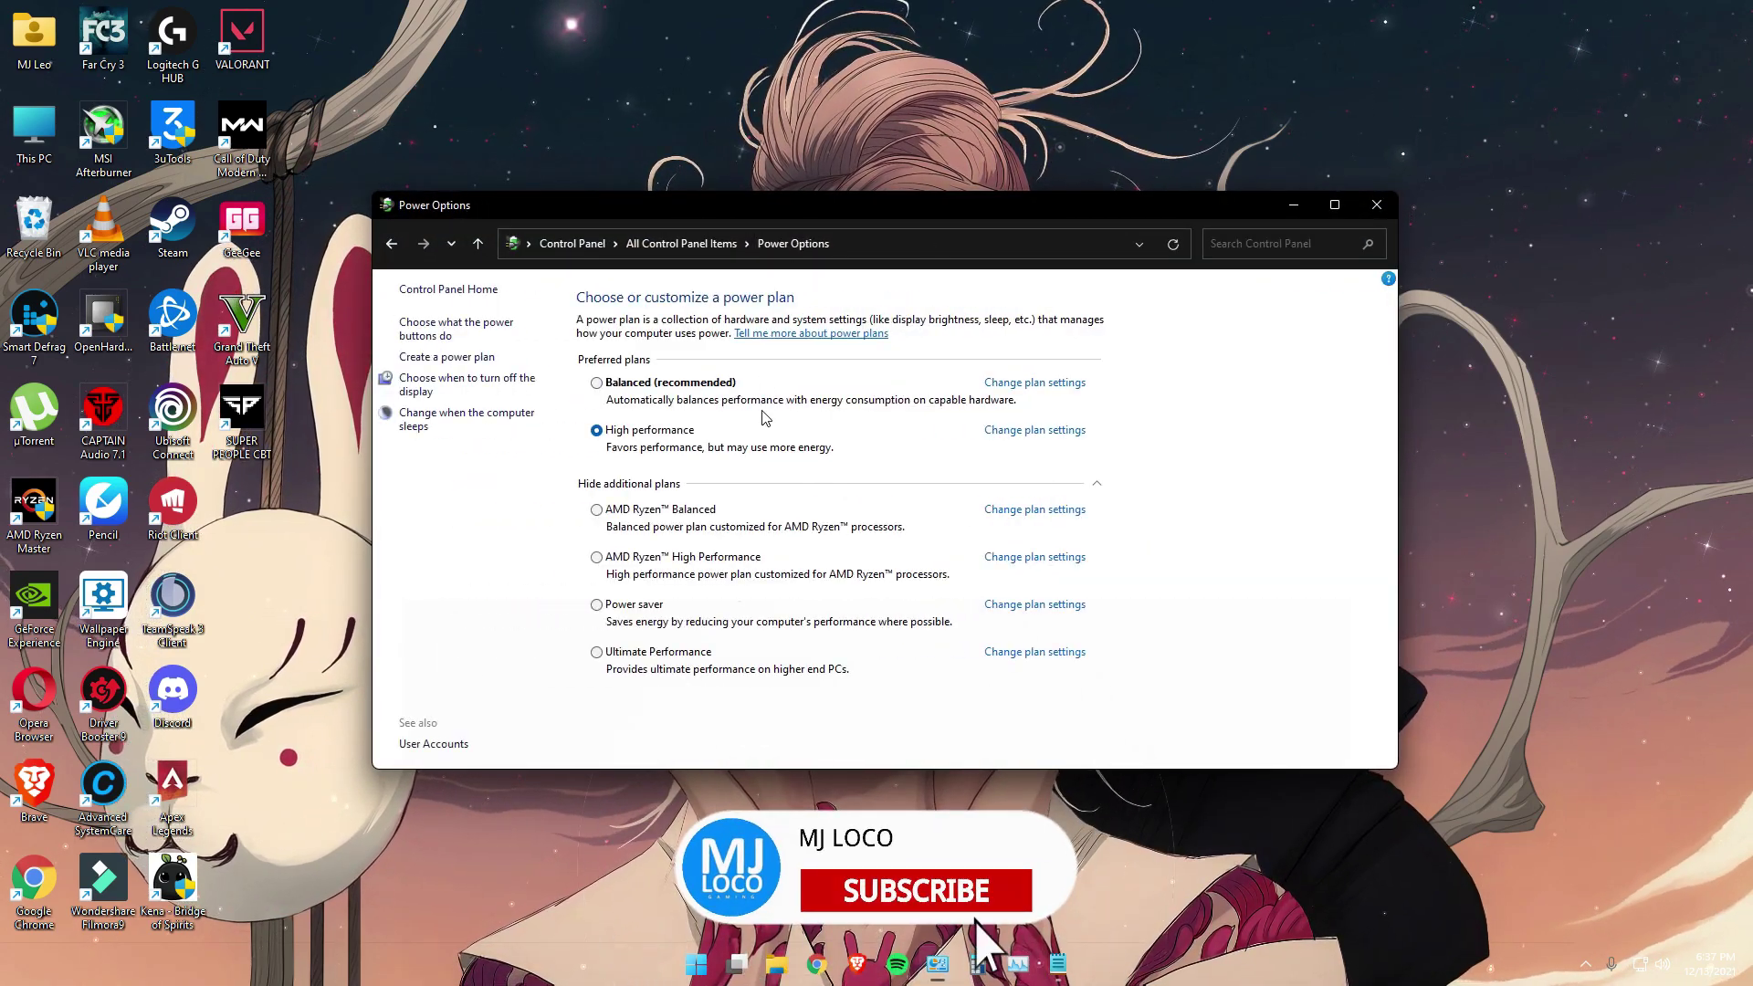
left_click(639, 656)
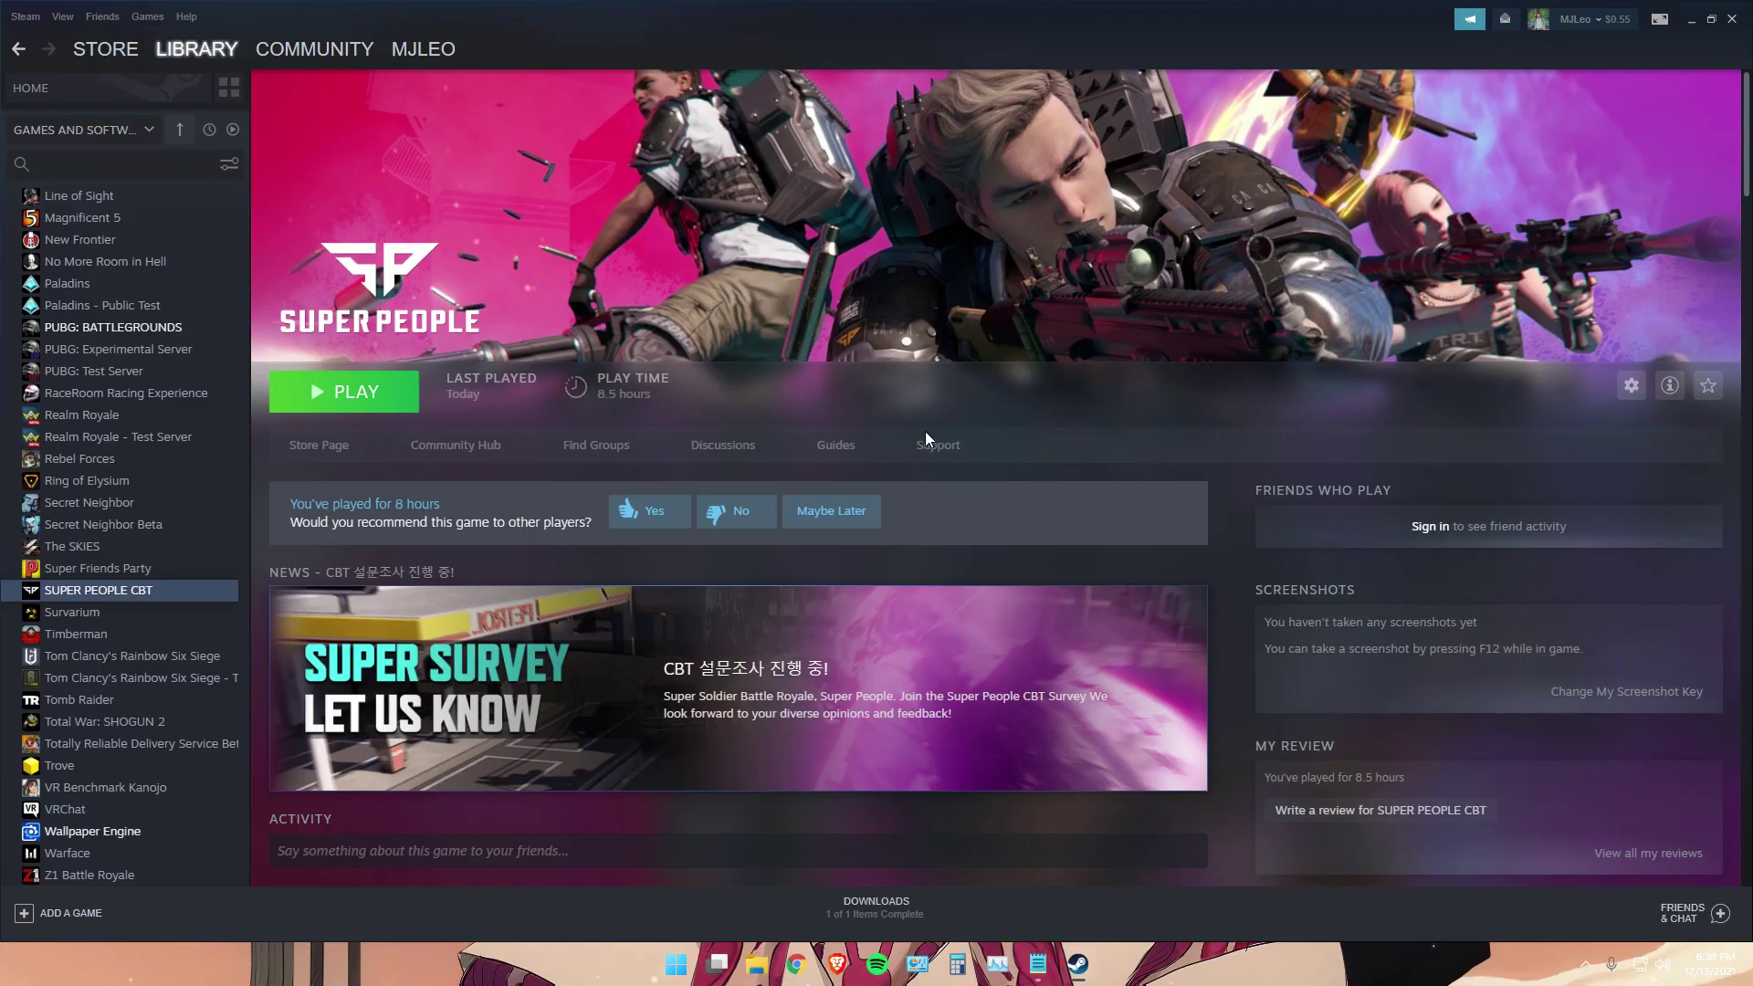
mouse_move(100, 590)
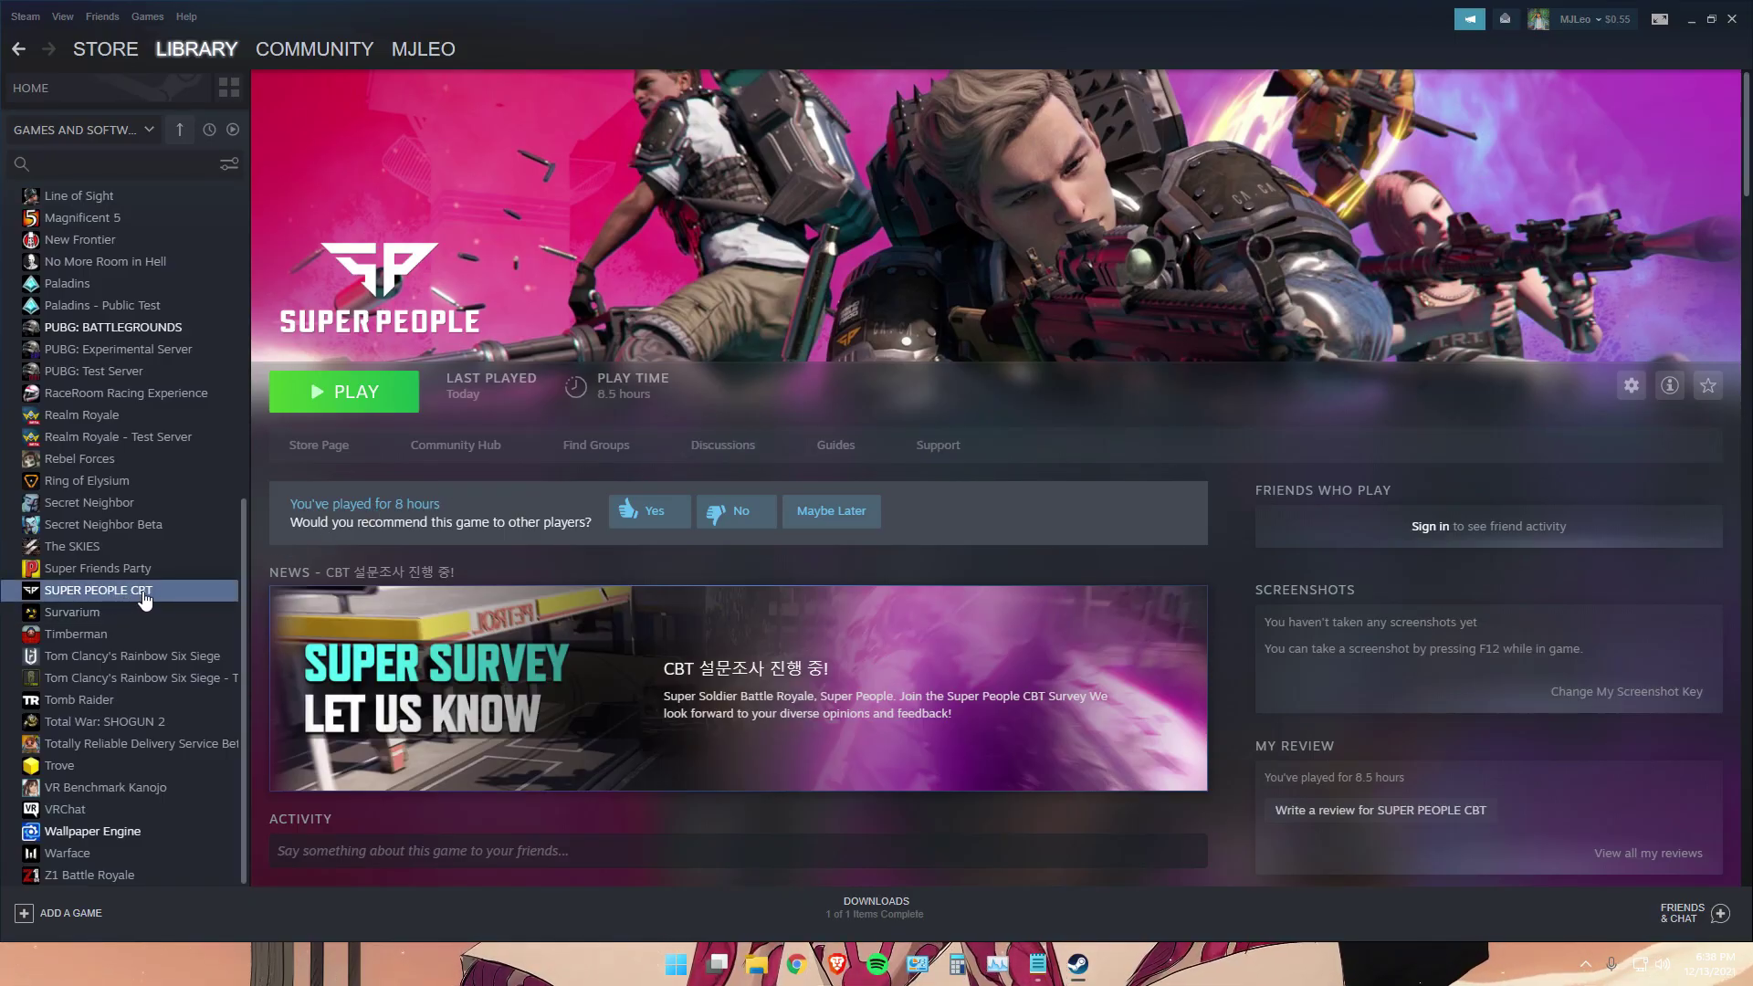
- From SUPER PEOPLE CBT's Properties > LOCAL FILES, browse the install folder in File Explorer
right_click(144, 594)
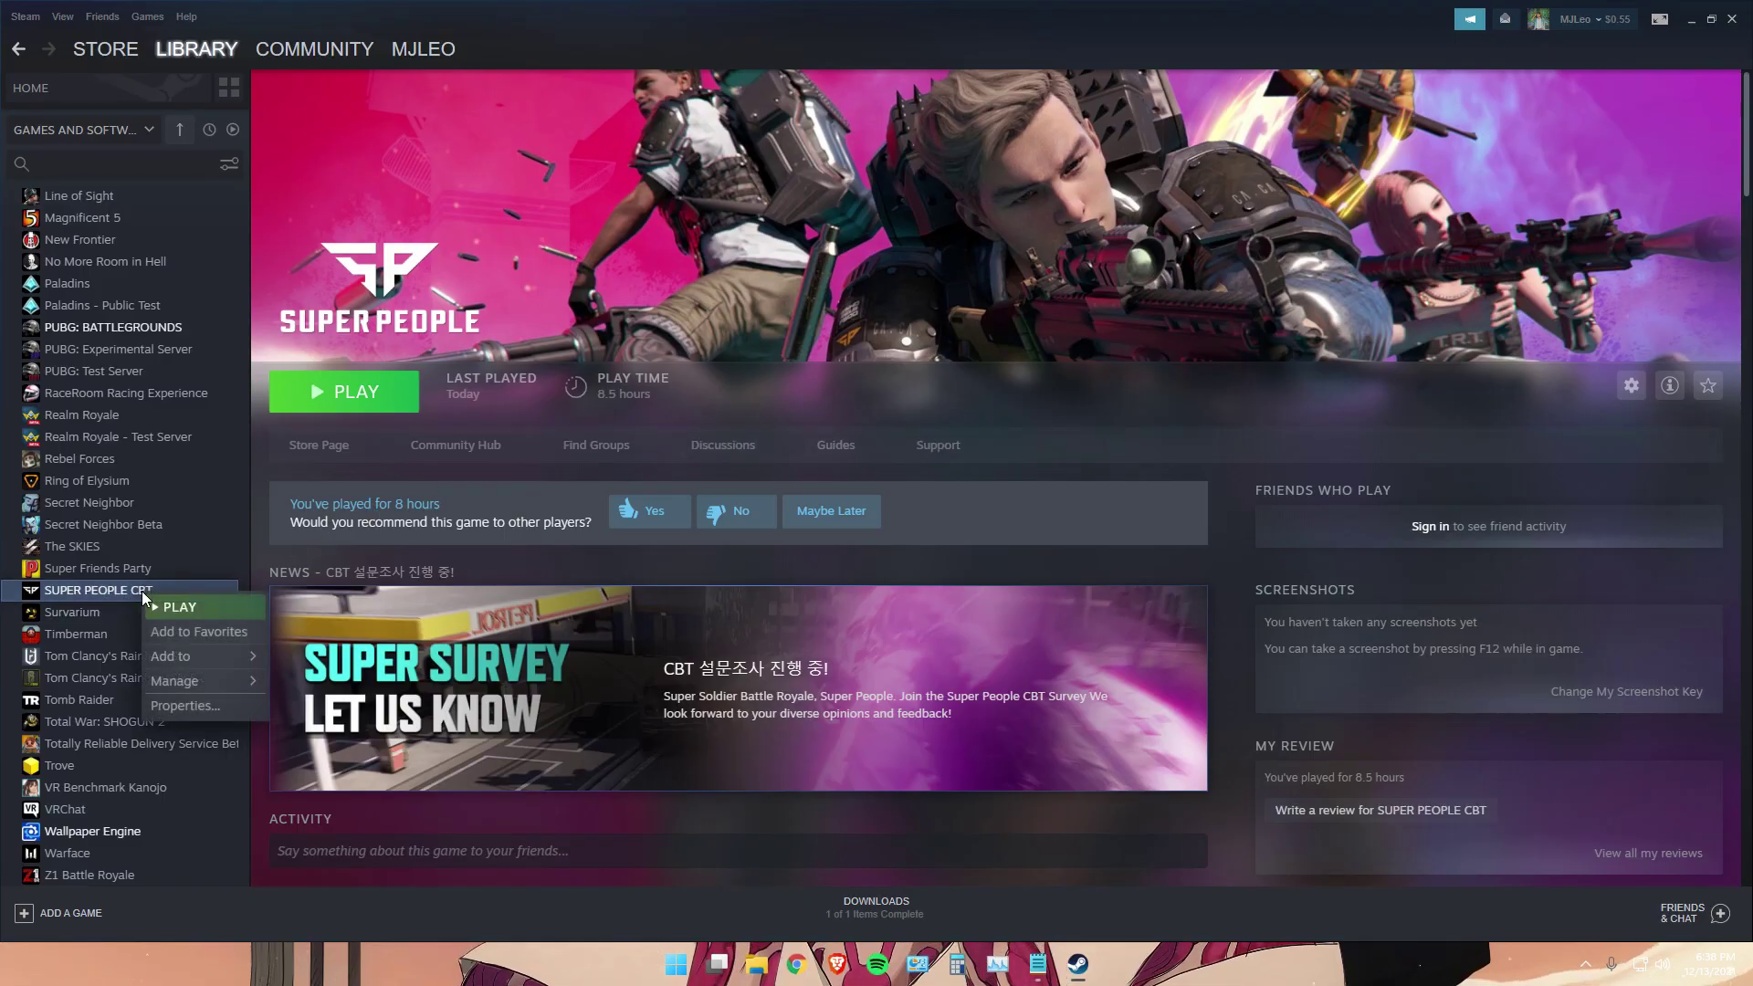
left_click(198, 708)
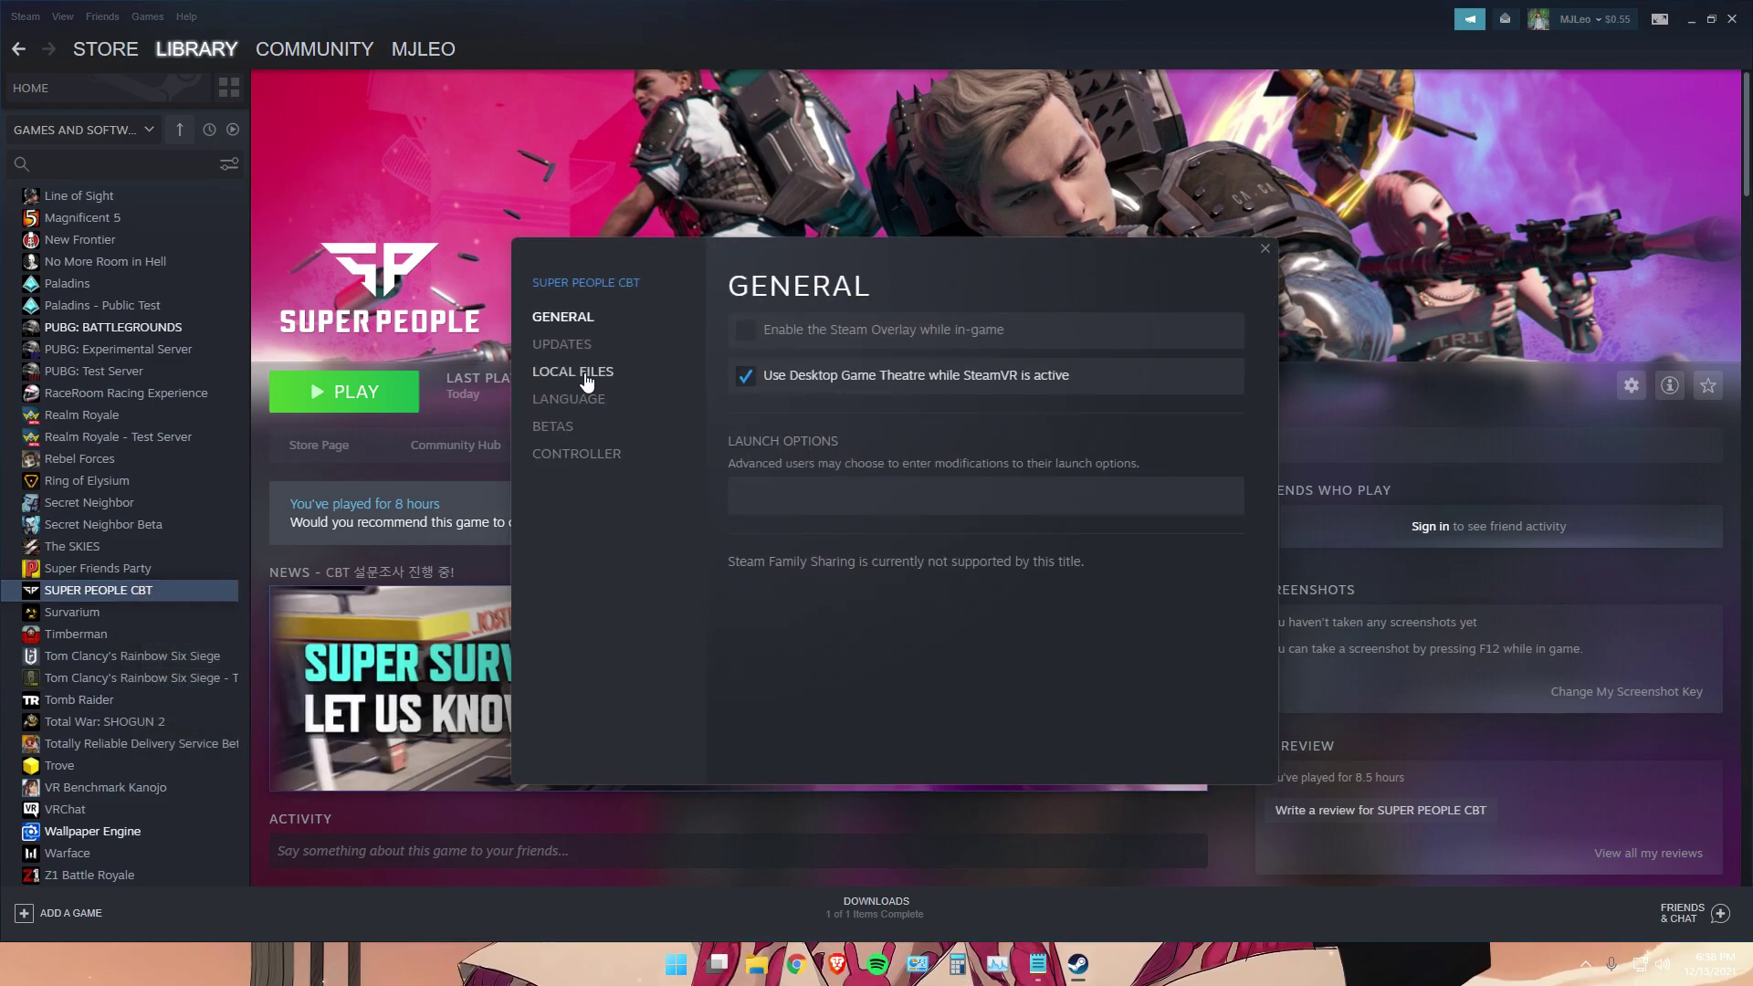
left_click(581, 383)
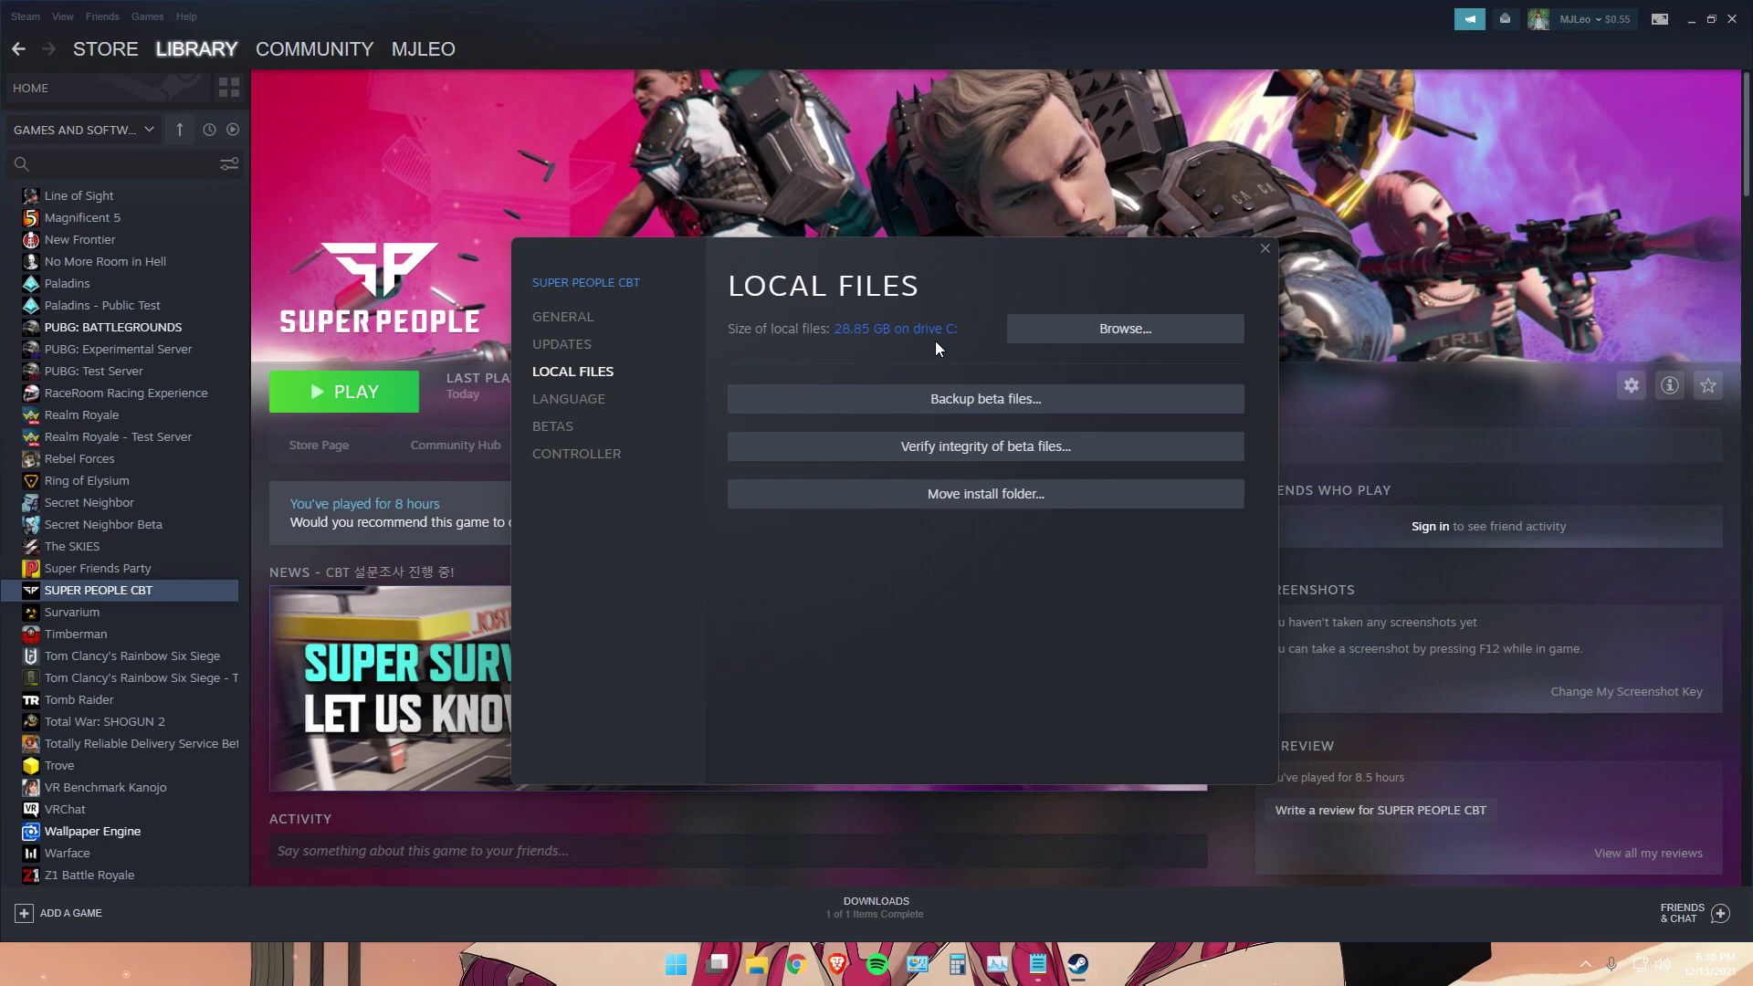
left_click(1160, 340)
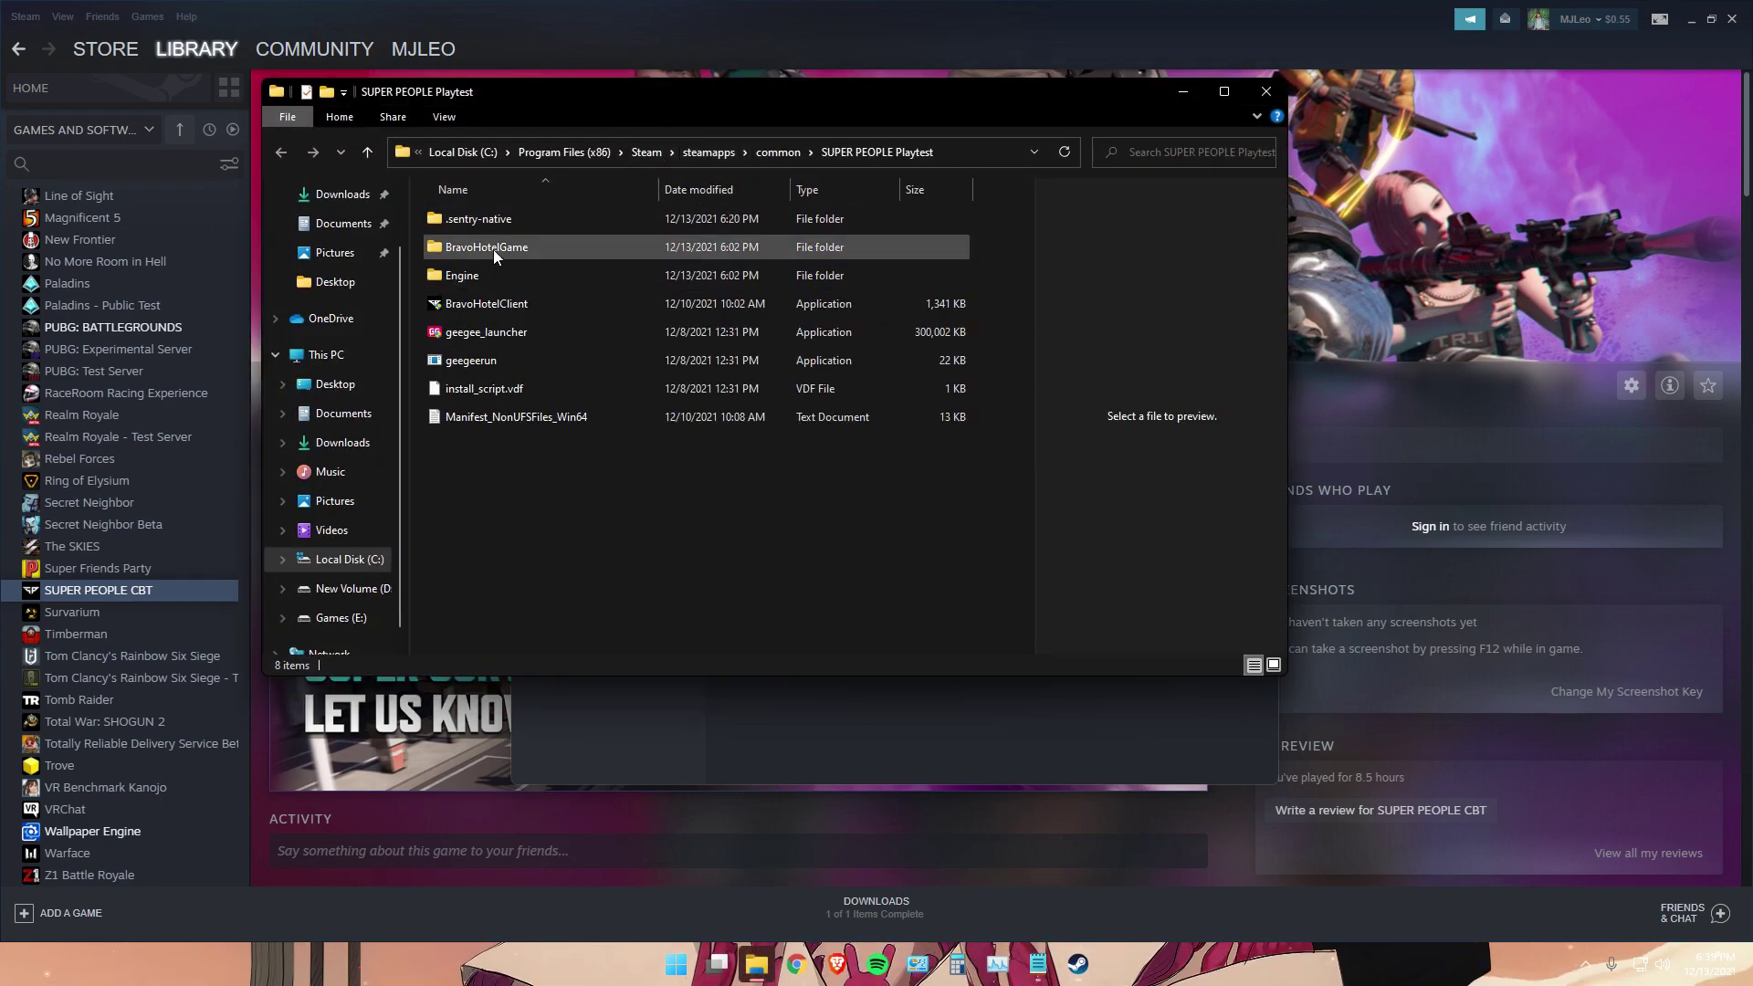
- Go into BravoHotelGame\Binaries\Win64 and bring up actions for BravoHotelClient-Win64-Shipping.protected
double_click(494, 248)
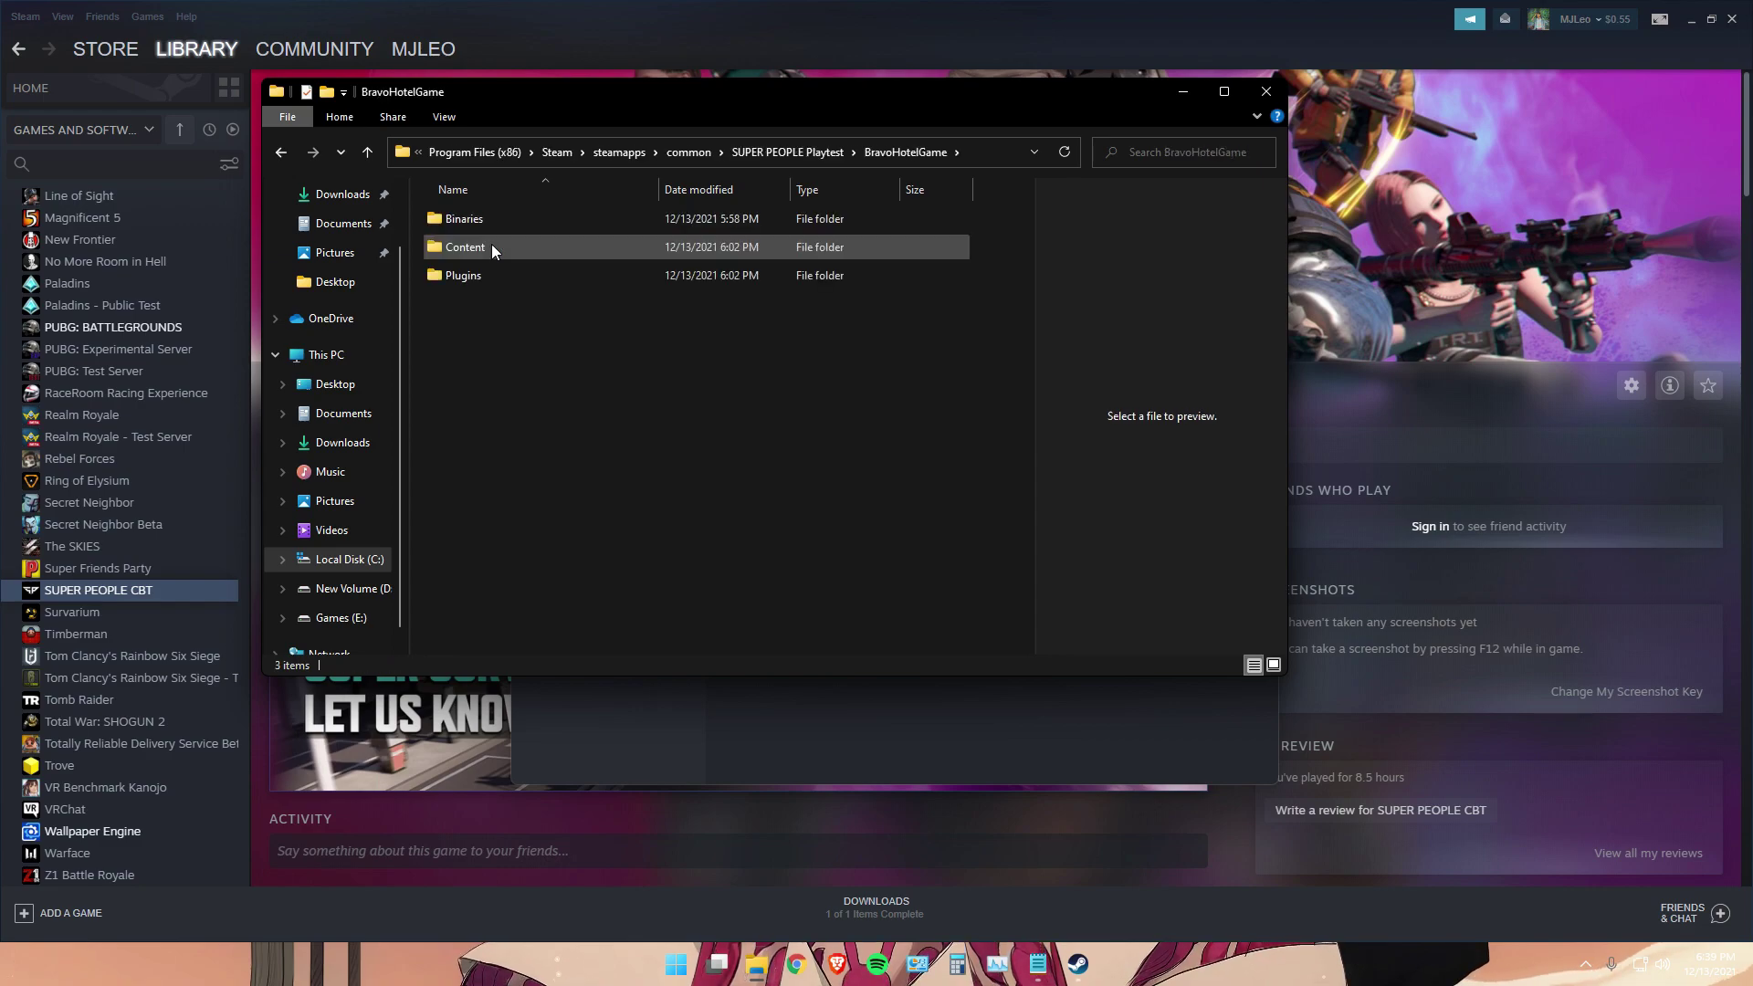
double_click(457, 224)
double_click(457, 224)
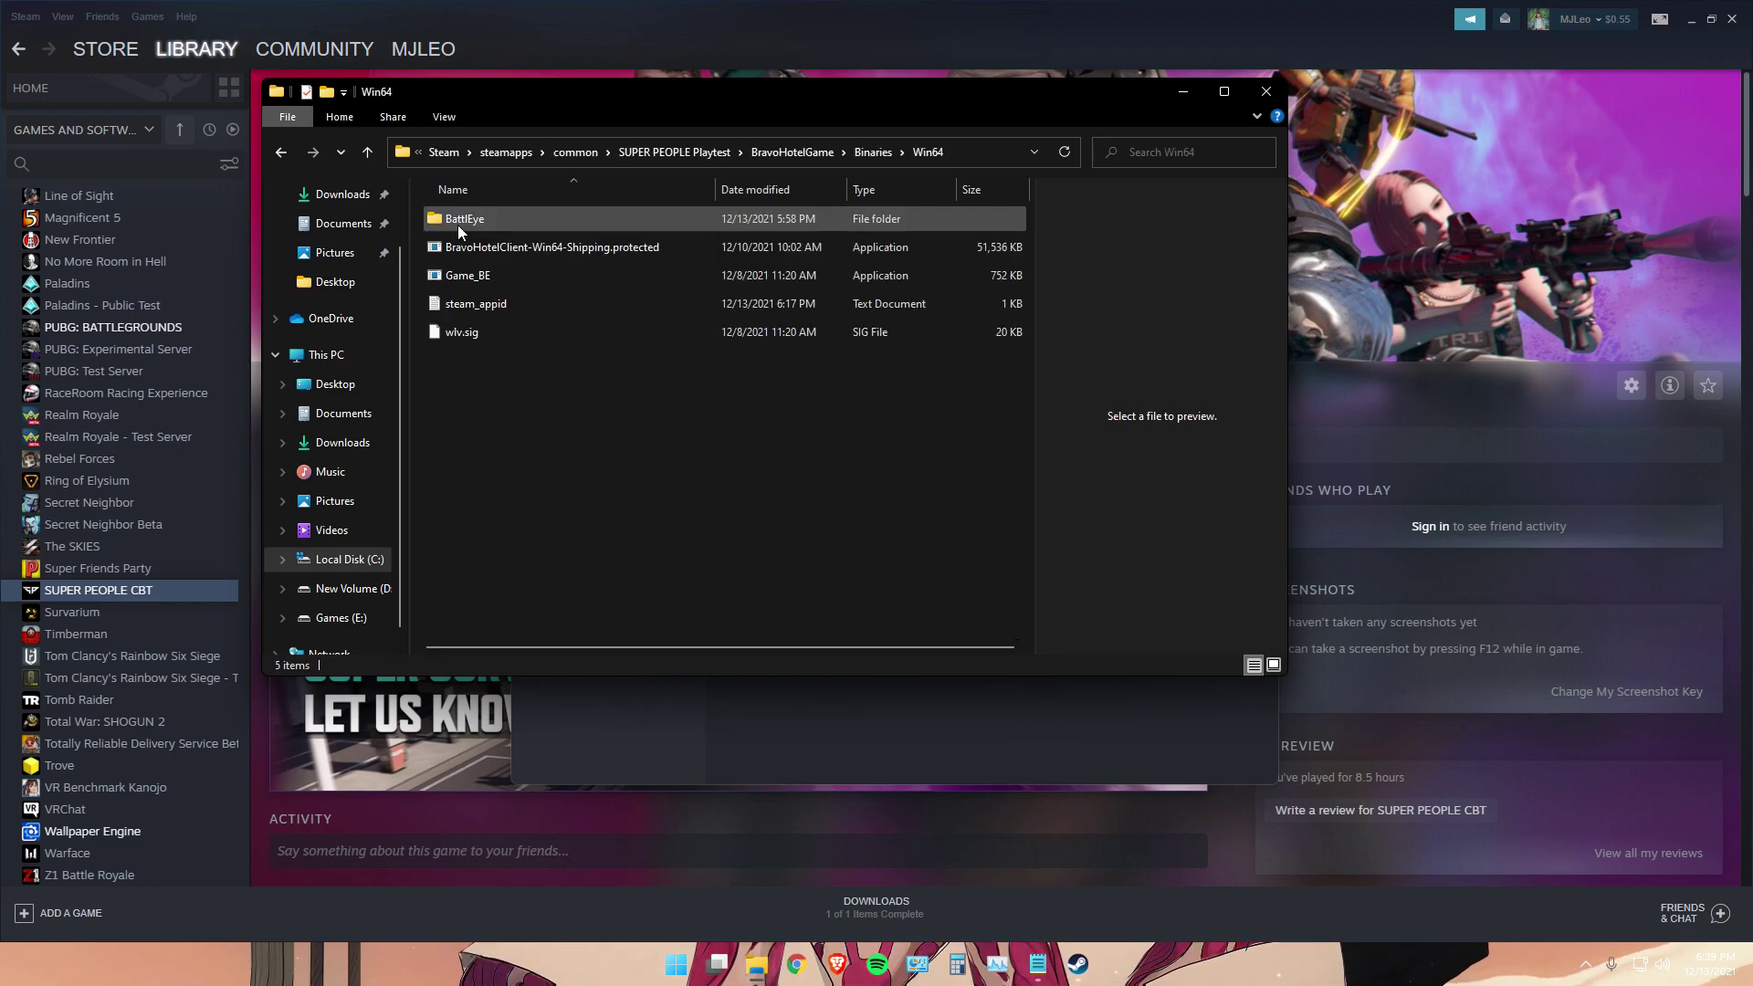
left_click(464, 249)
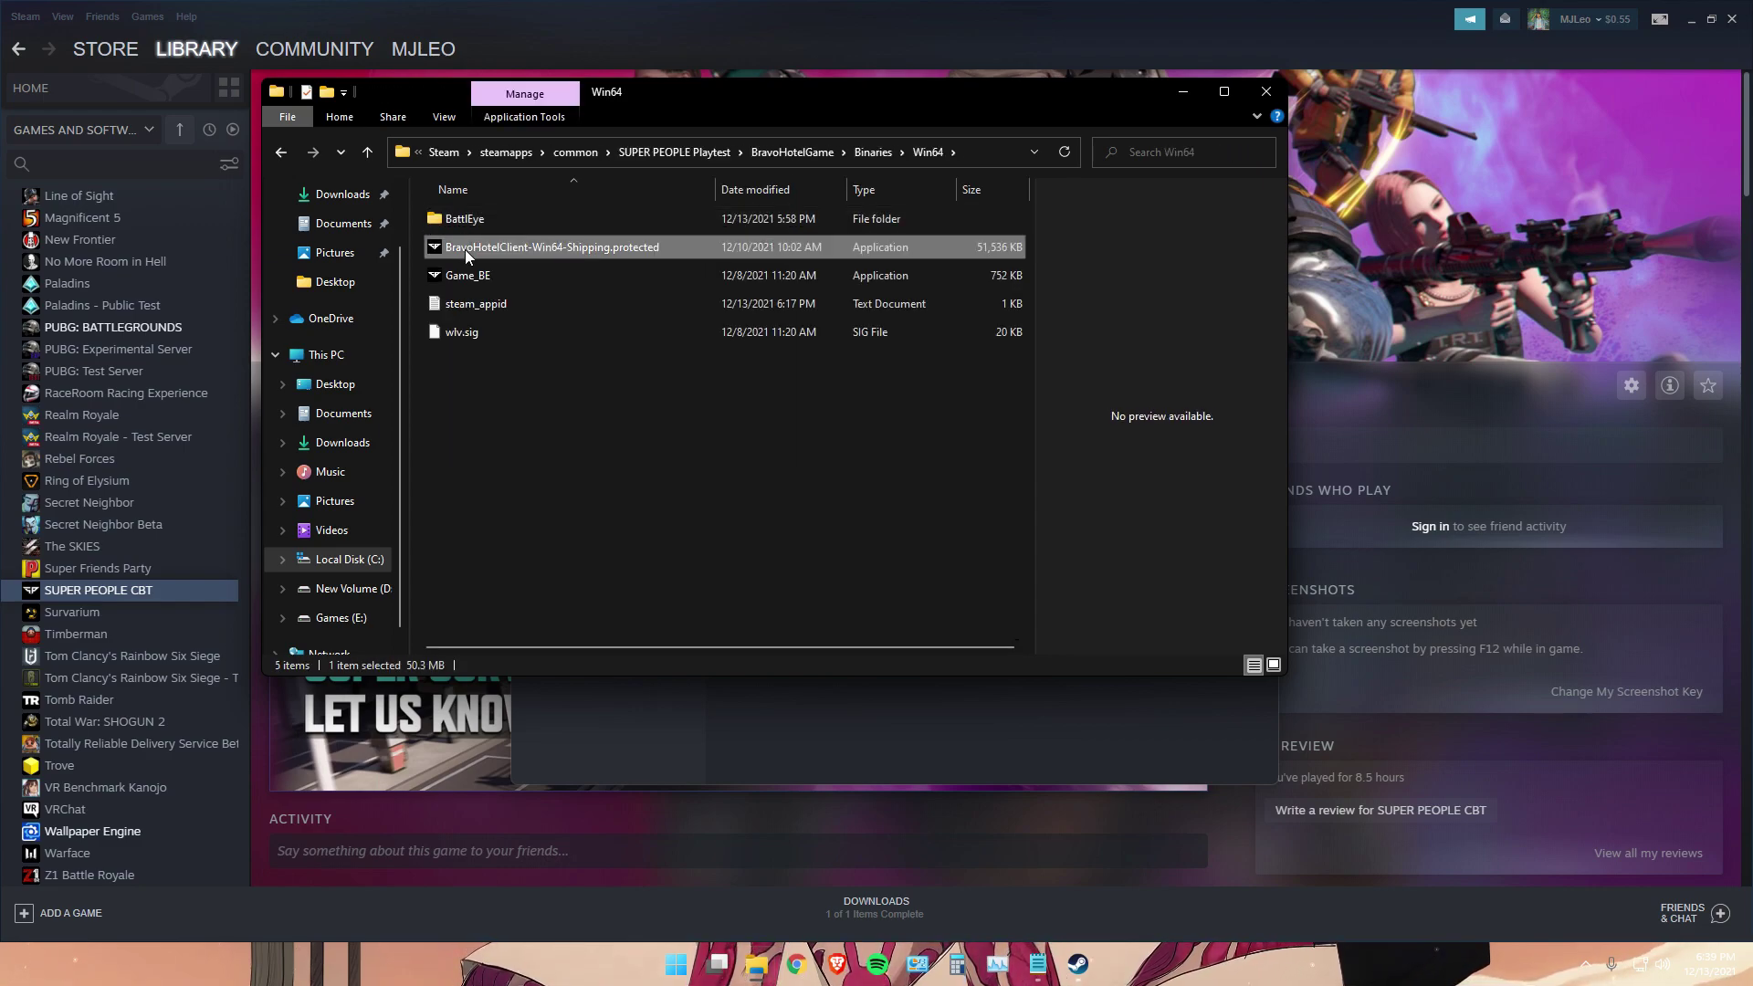
right_click(464, 250)
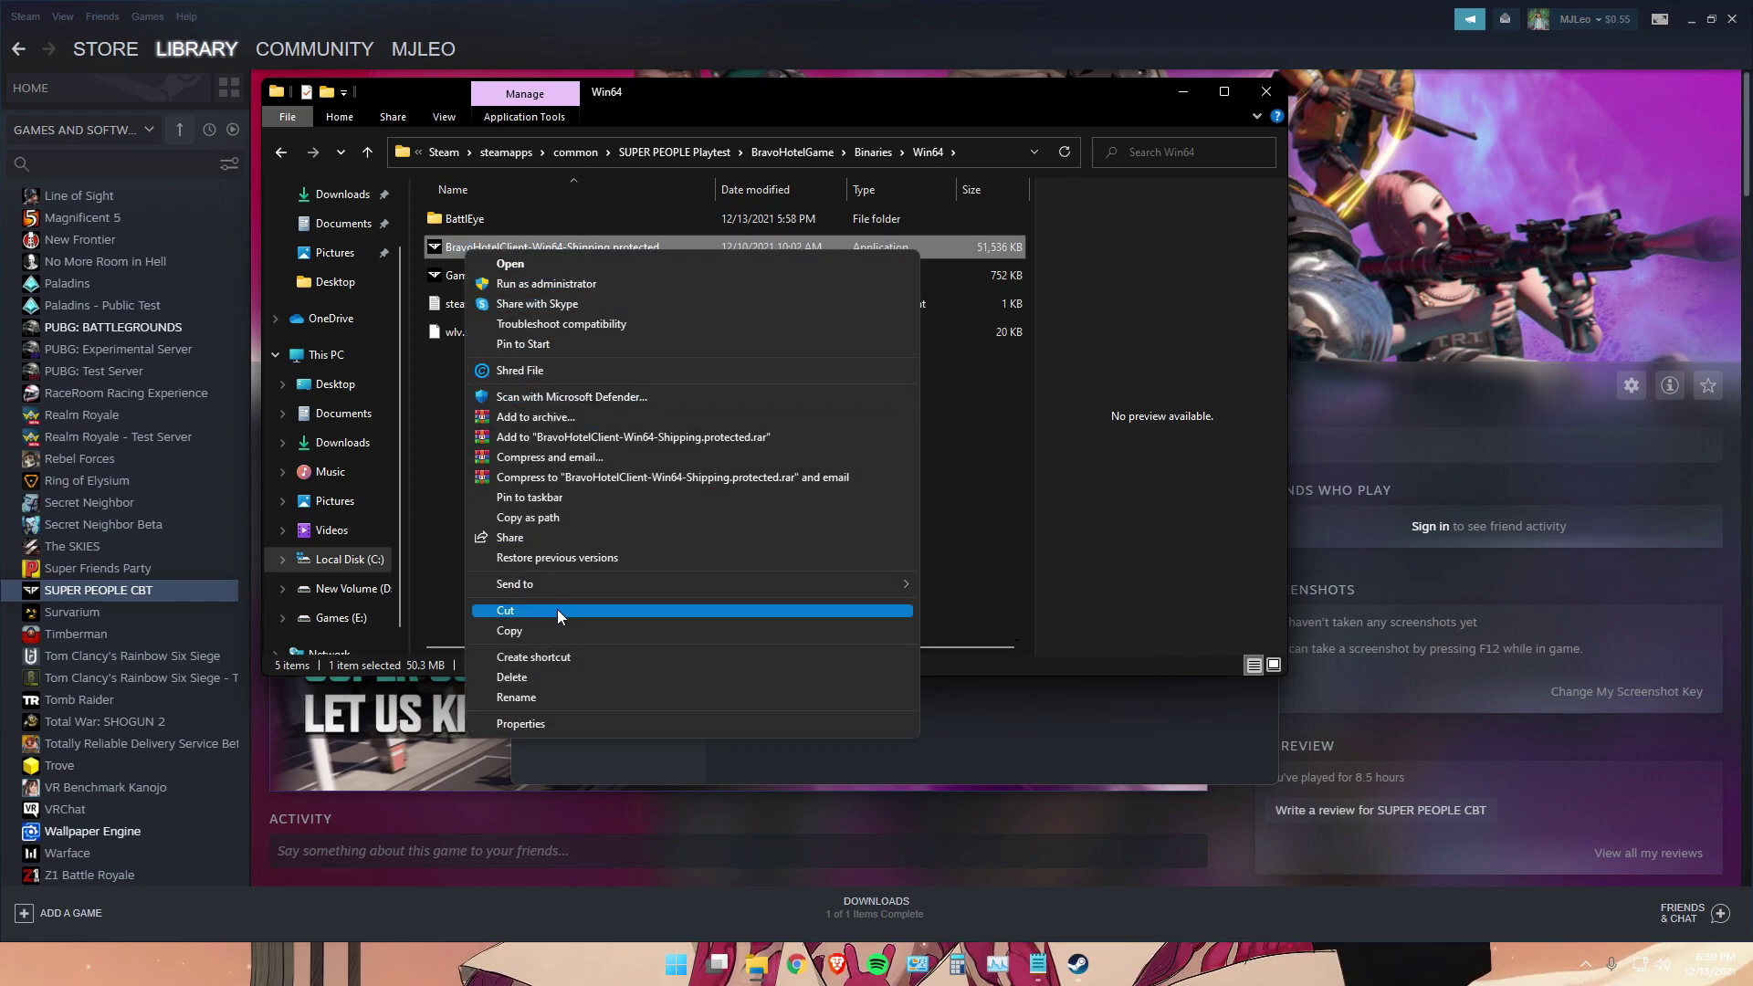
- Set BravoHotelClient to run as administrator with Application-controlled high DPI scaling override, and apply
left_click(577, 722)
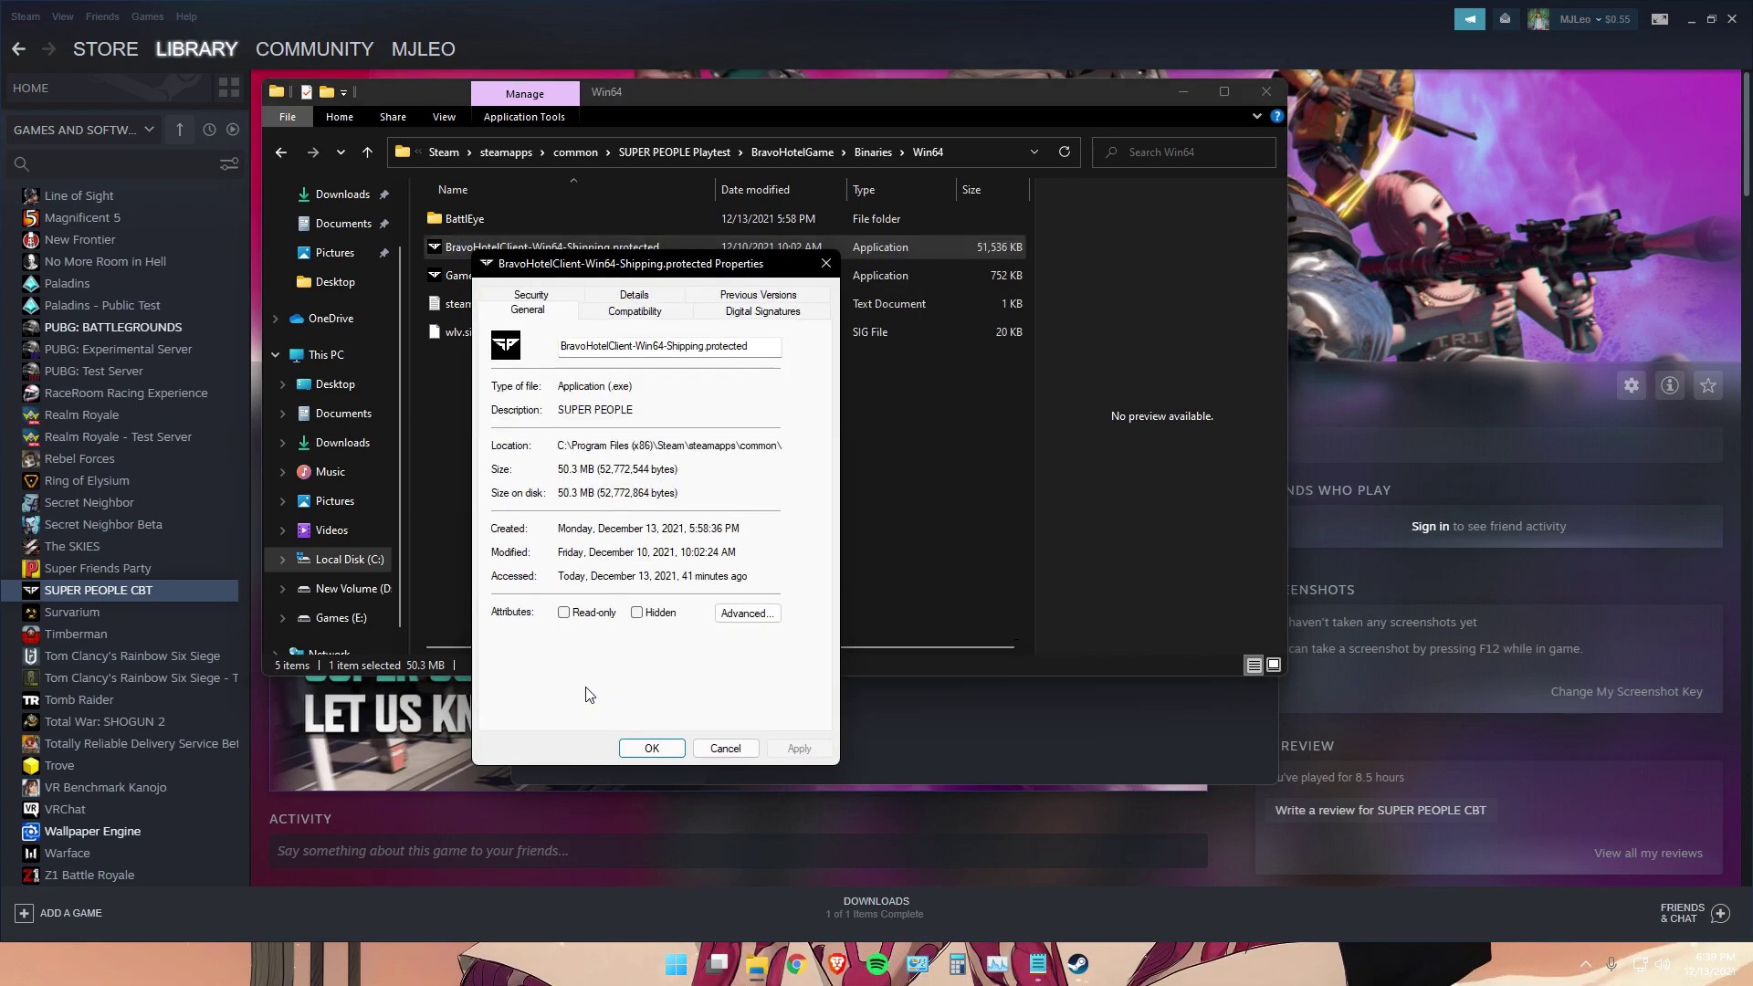
left_click(654, 321)
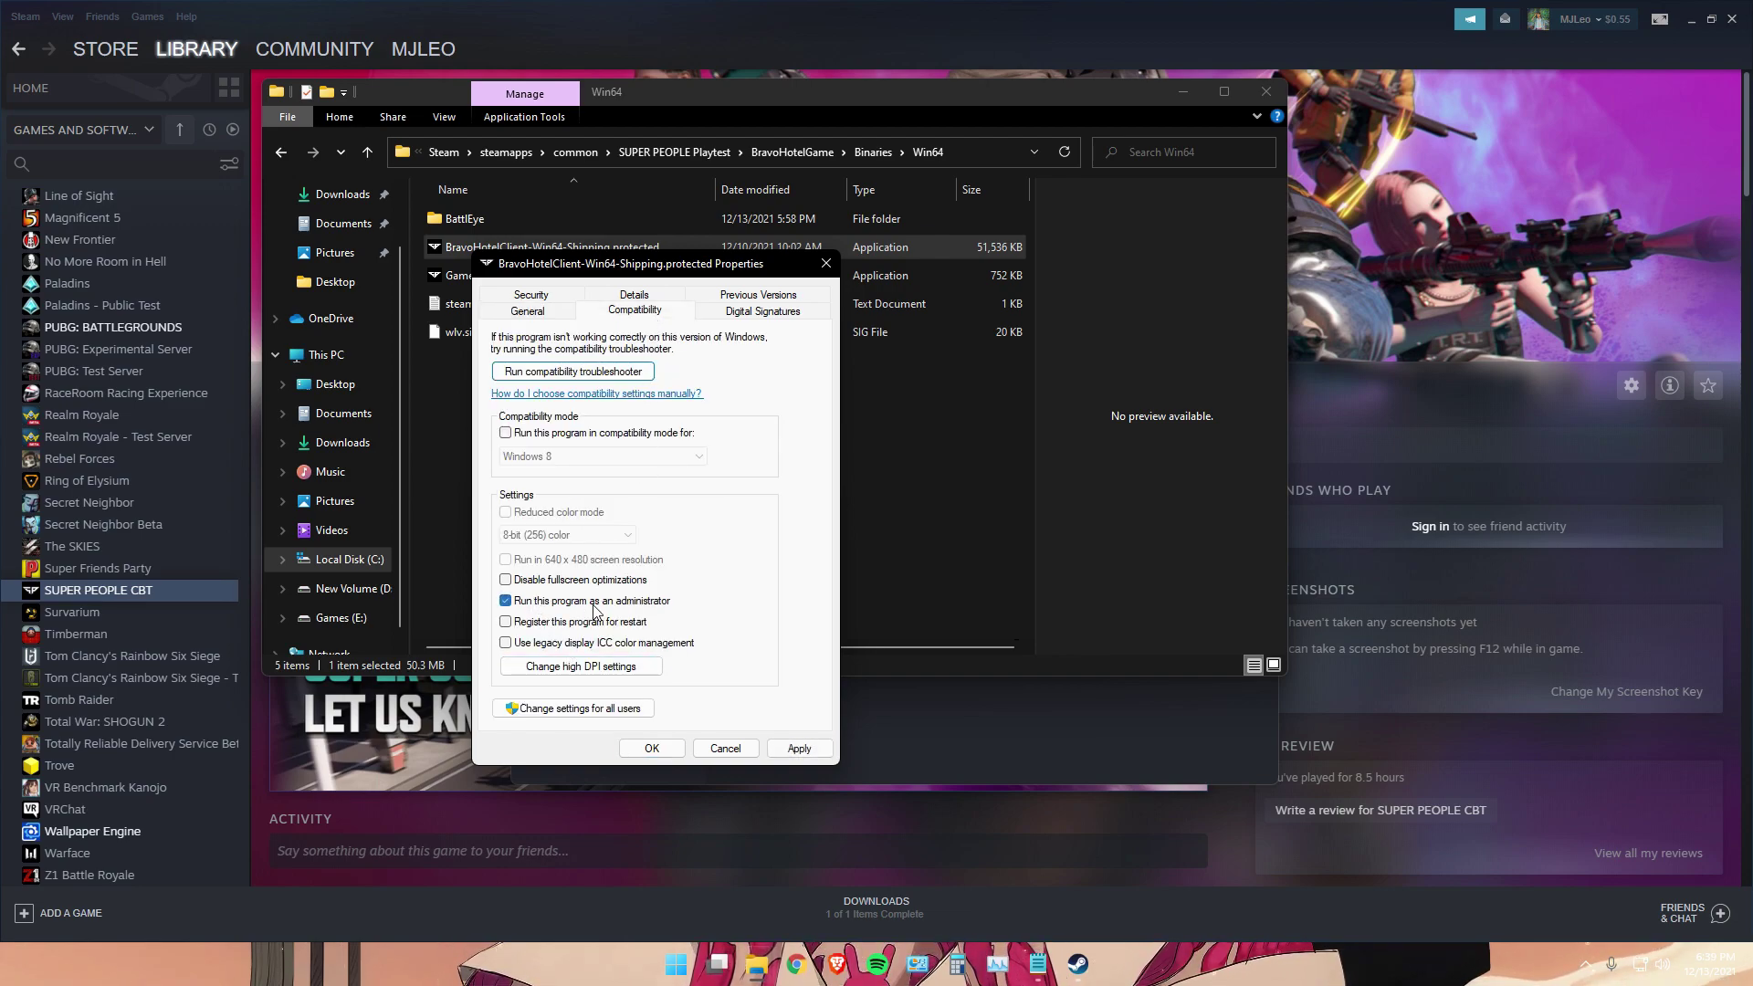
left_click(595, 672)
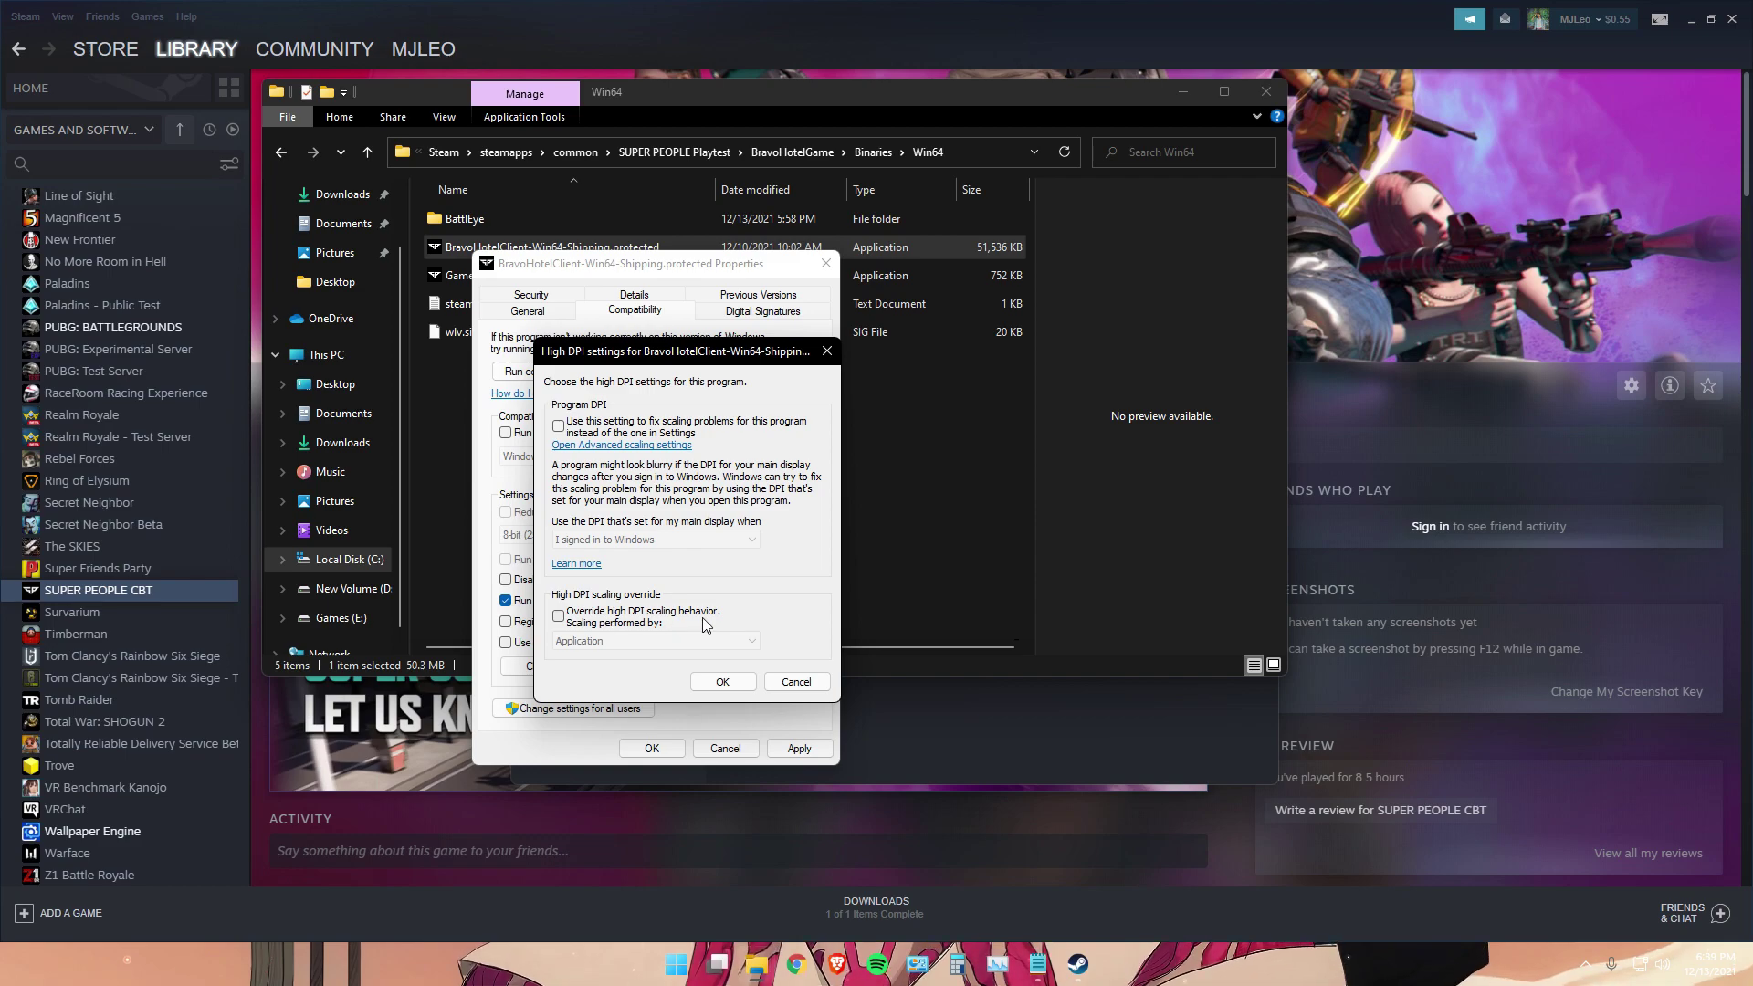
left_click(749, 685)
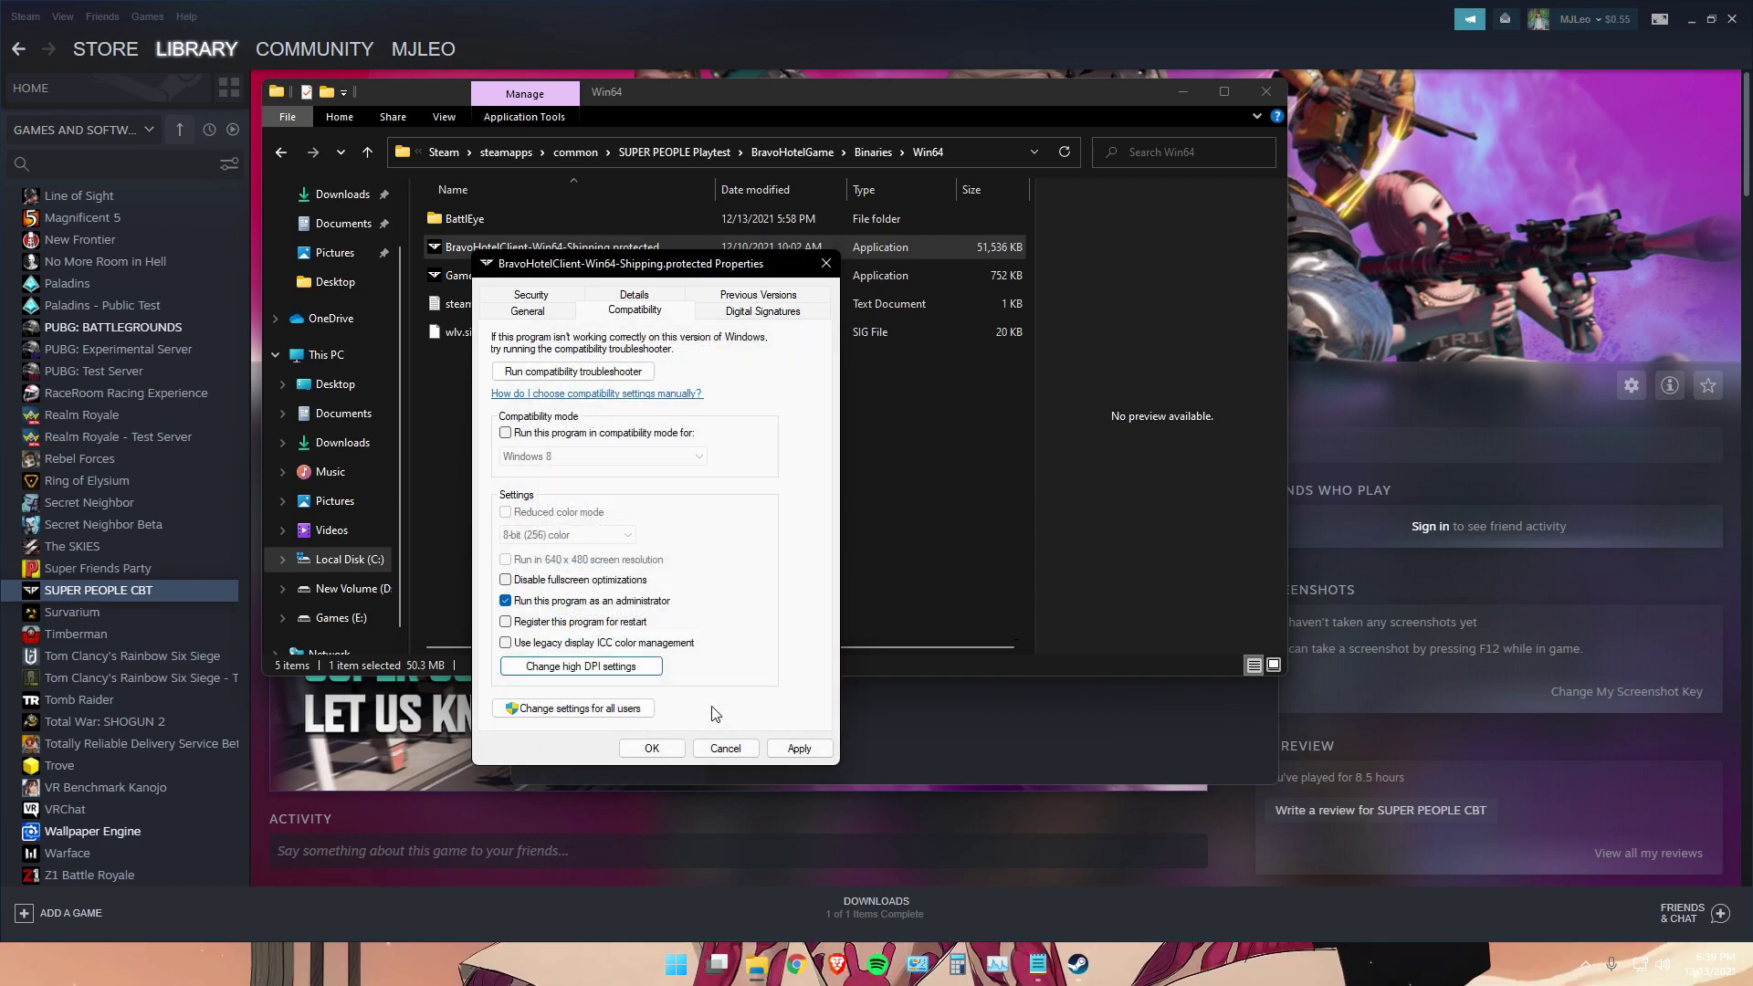
left_click(800, 749)
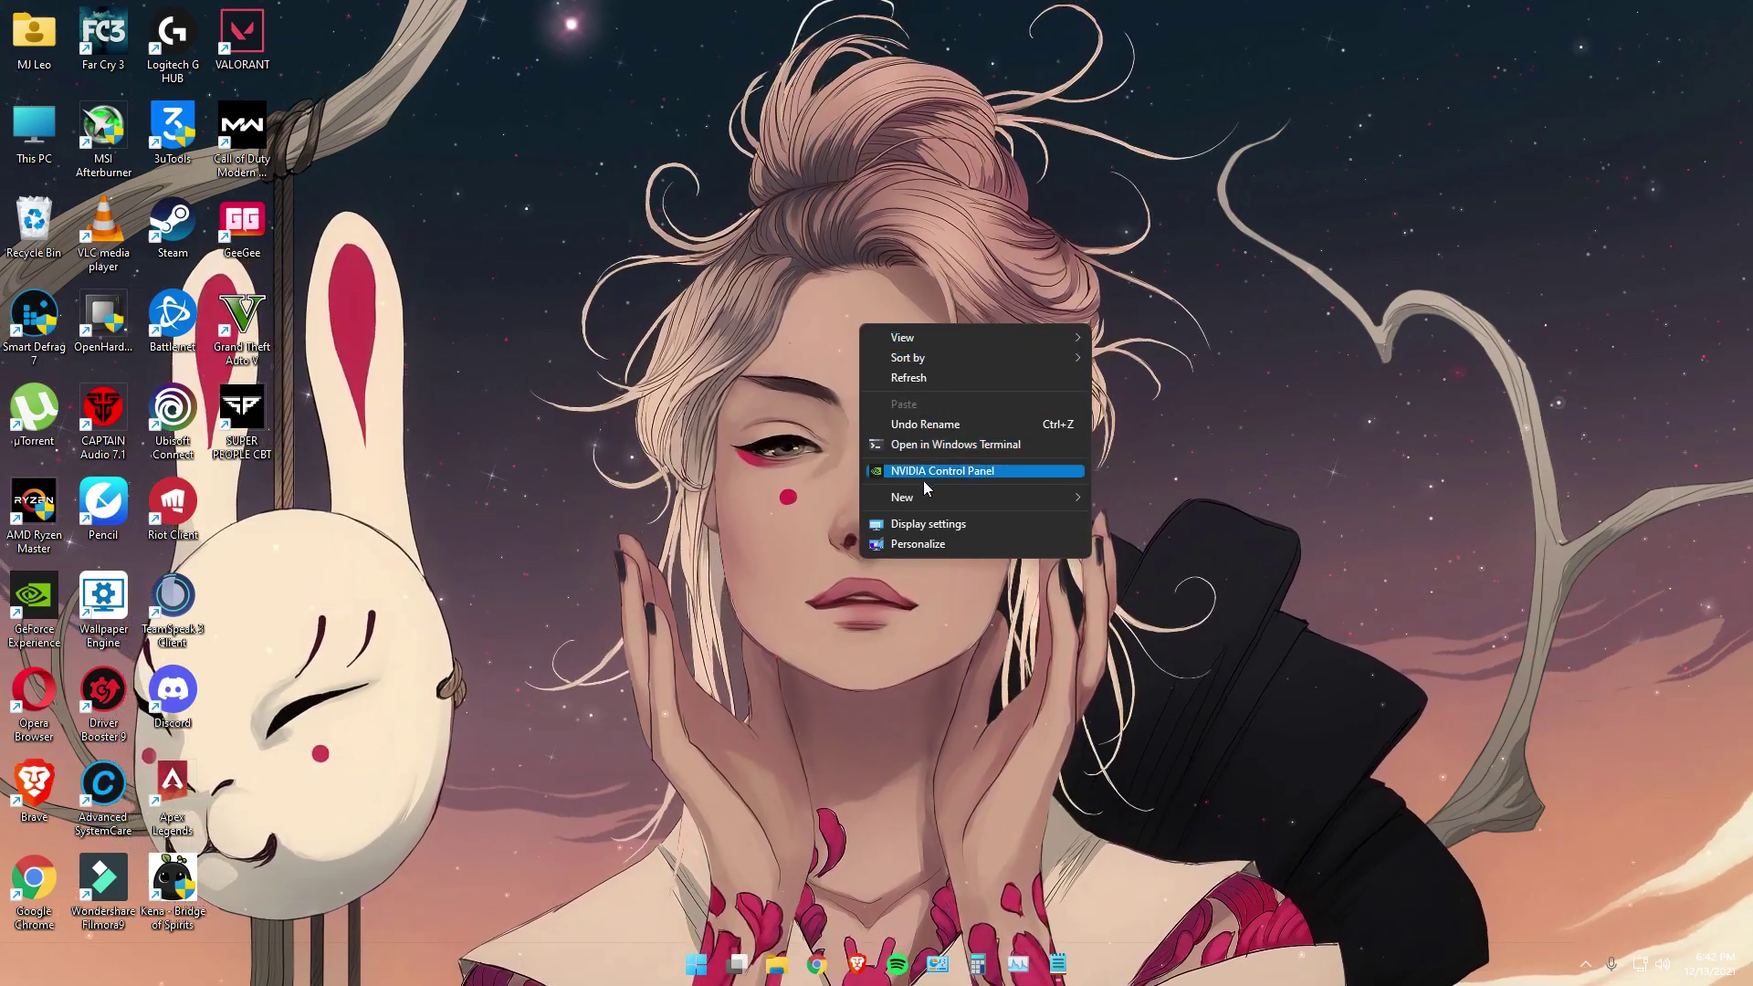
- Launch the NVIDIA Control Panel from the desktop and move its window into view
left_click(971, 475)
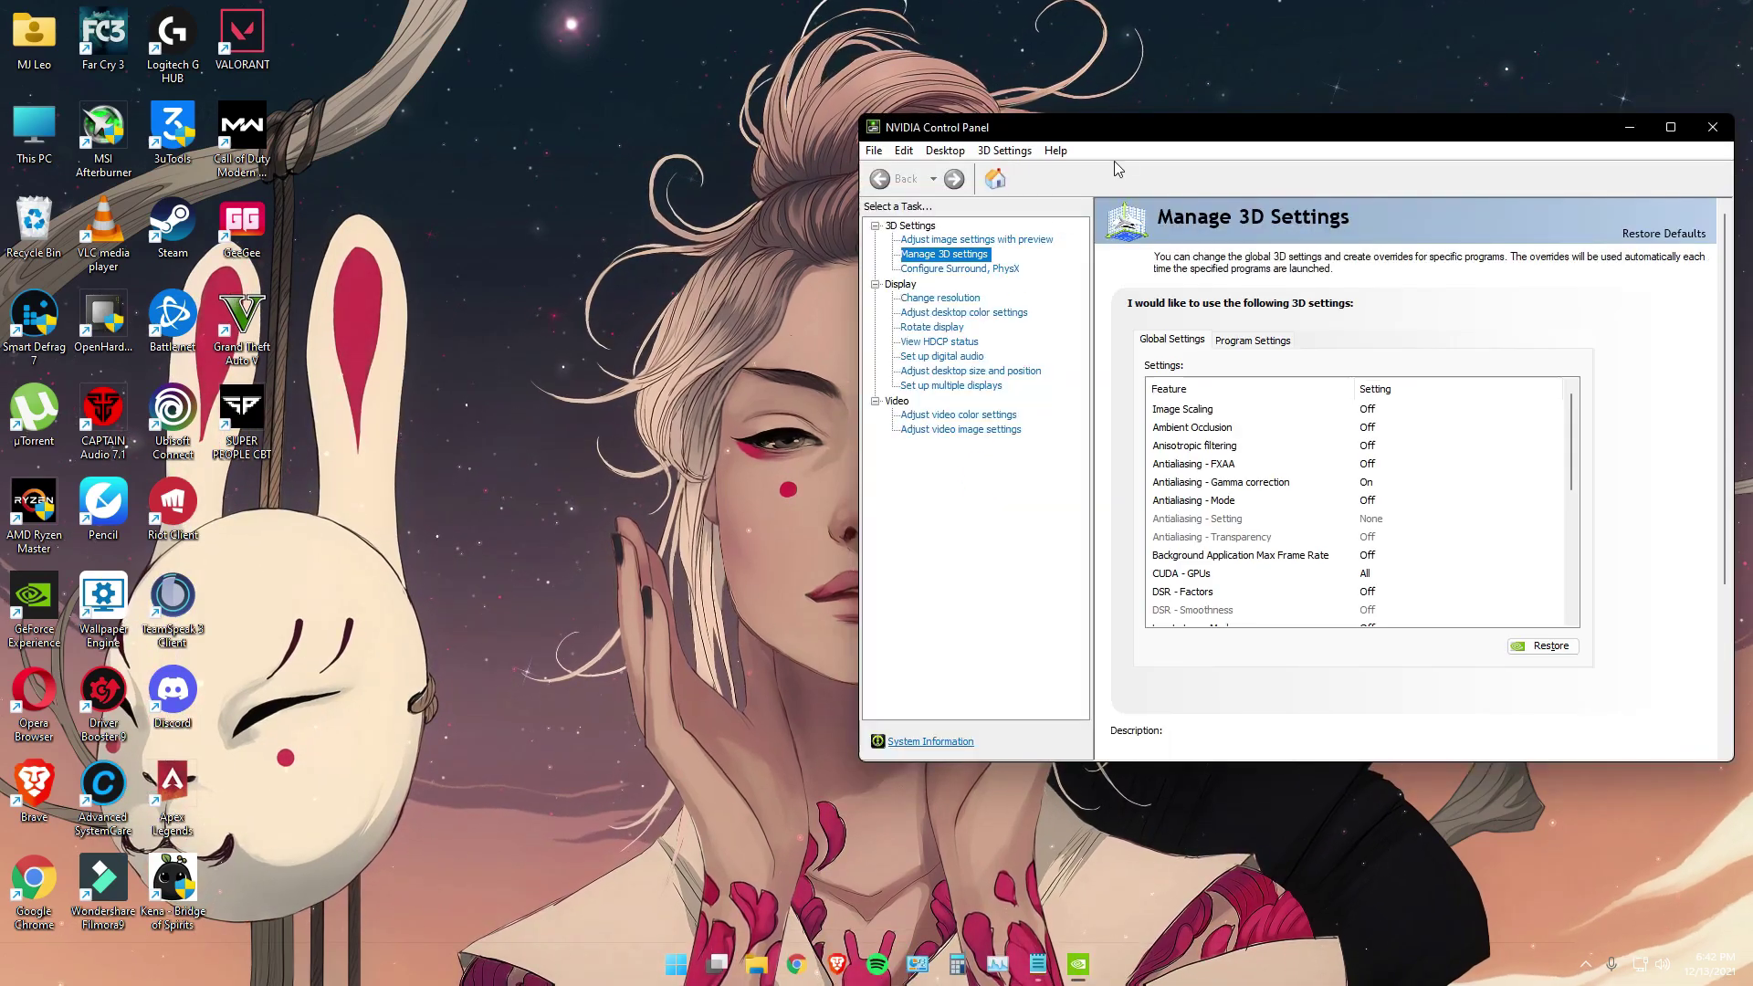
left_click_drag(1126, 135, 830, 172)
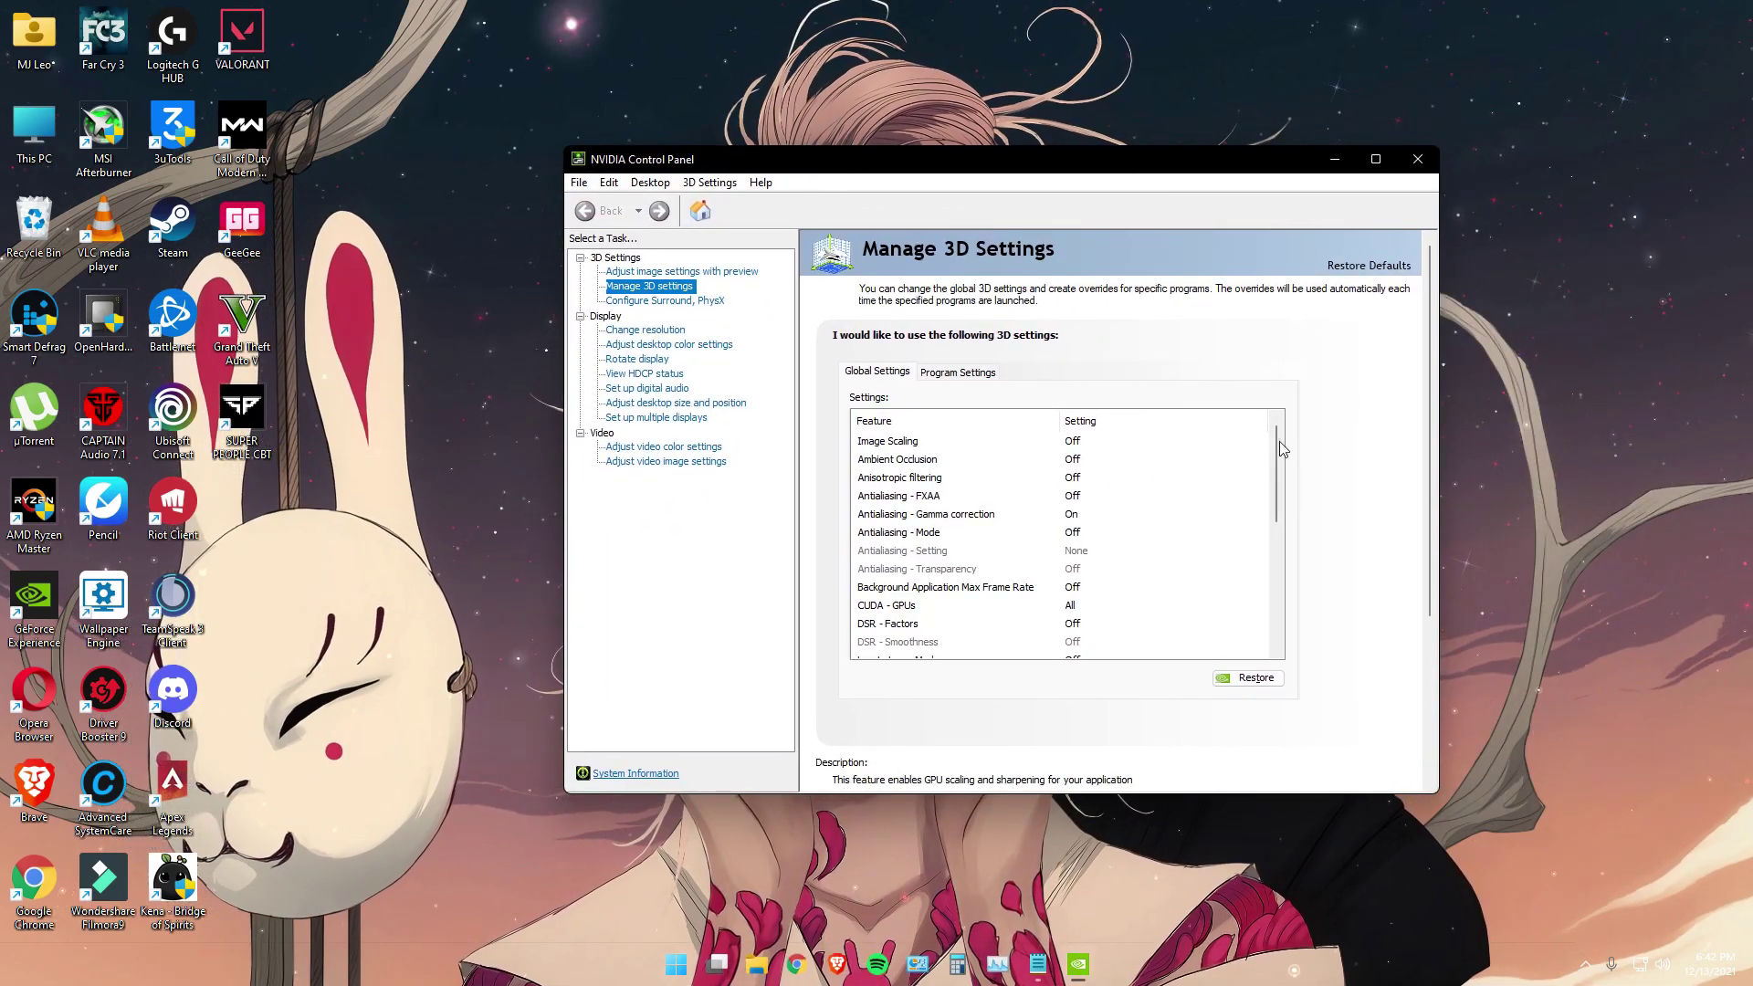
left_click_drag(1279, 443, 1275, 527)
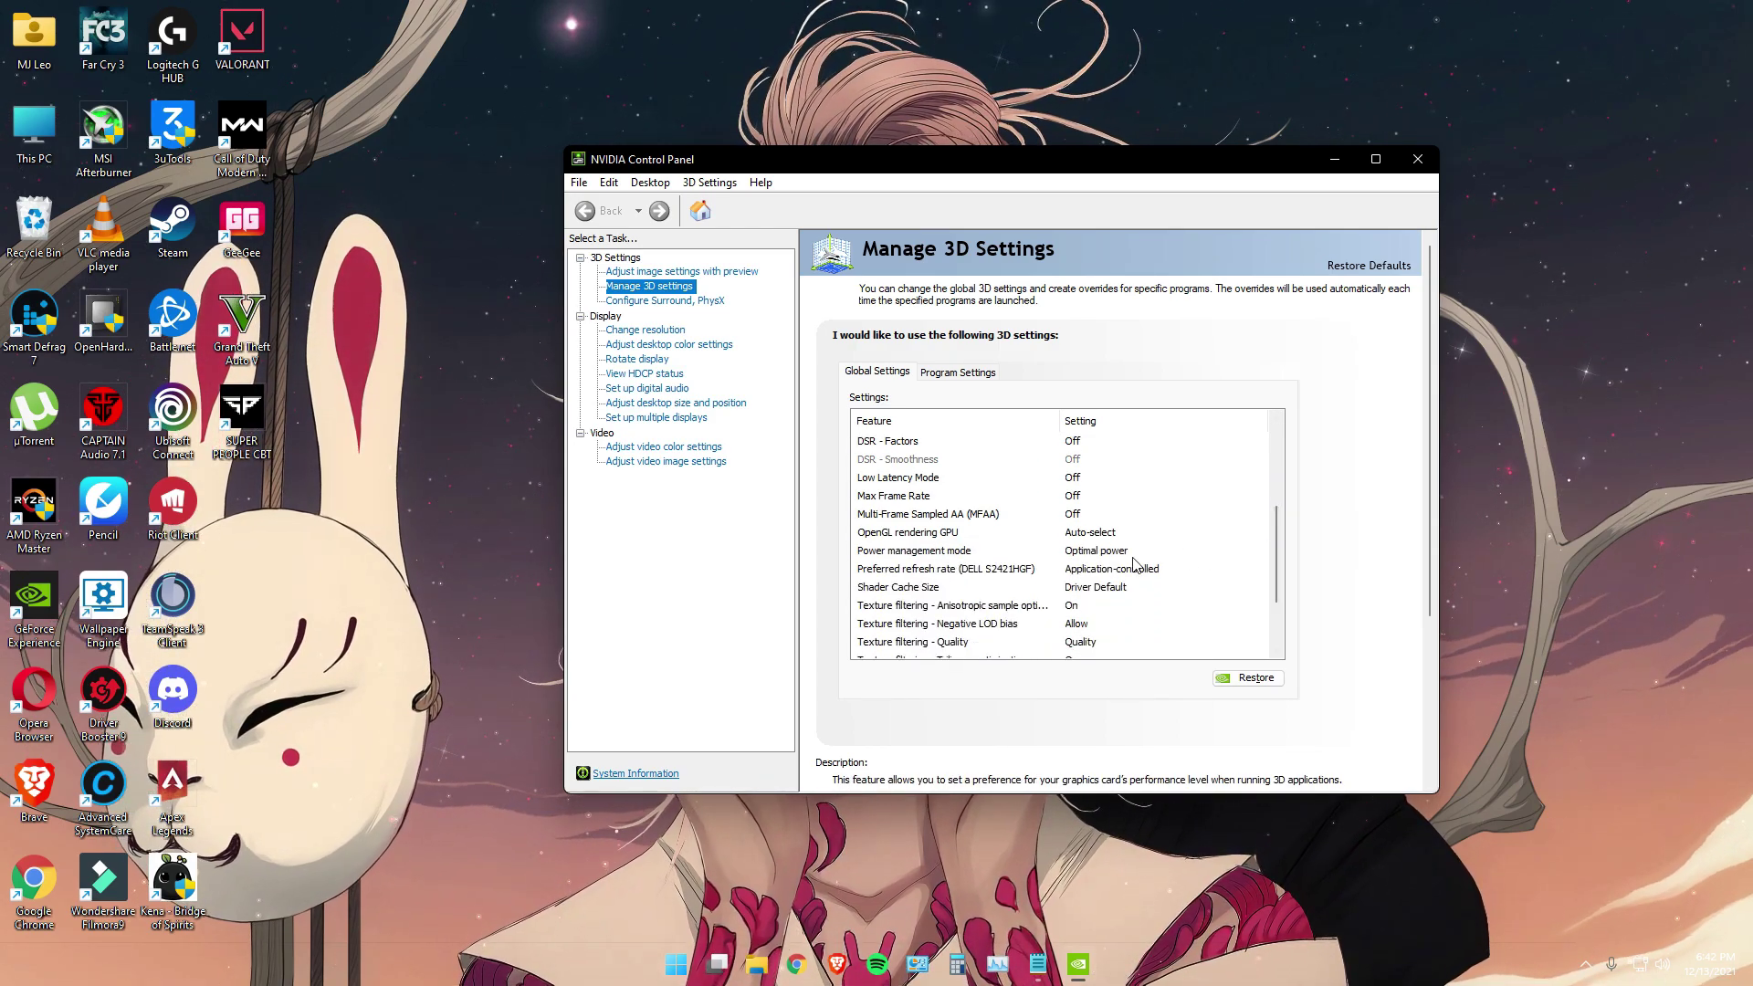
- Set Power management mode to Prefer maximum performance and Preferred refresh rate to Highest available
left_click(1144, 550)
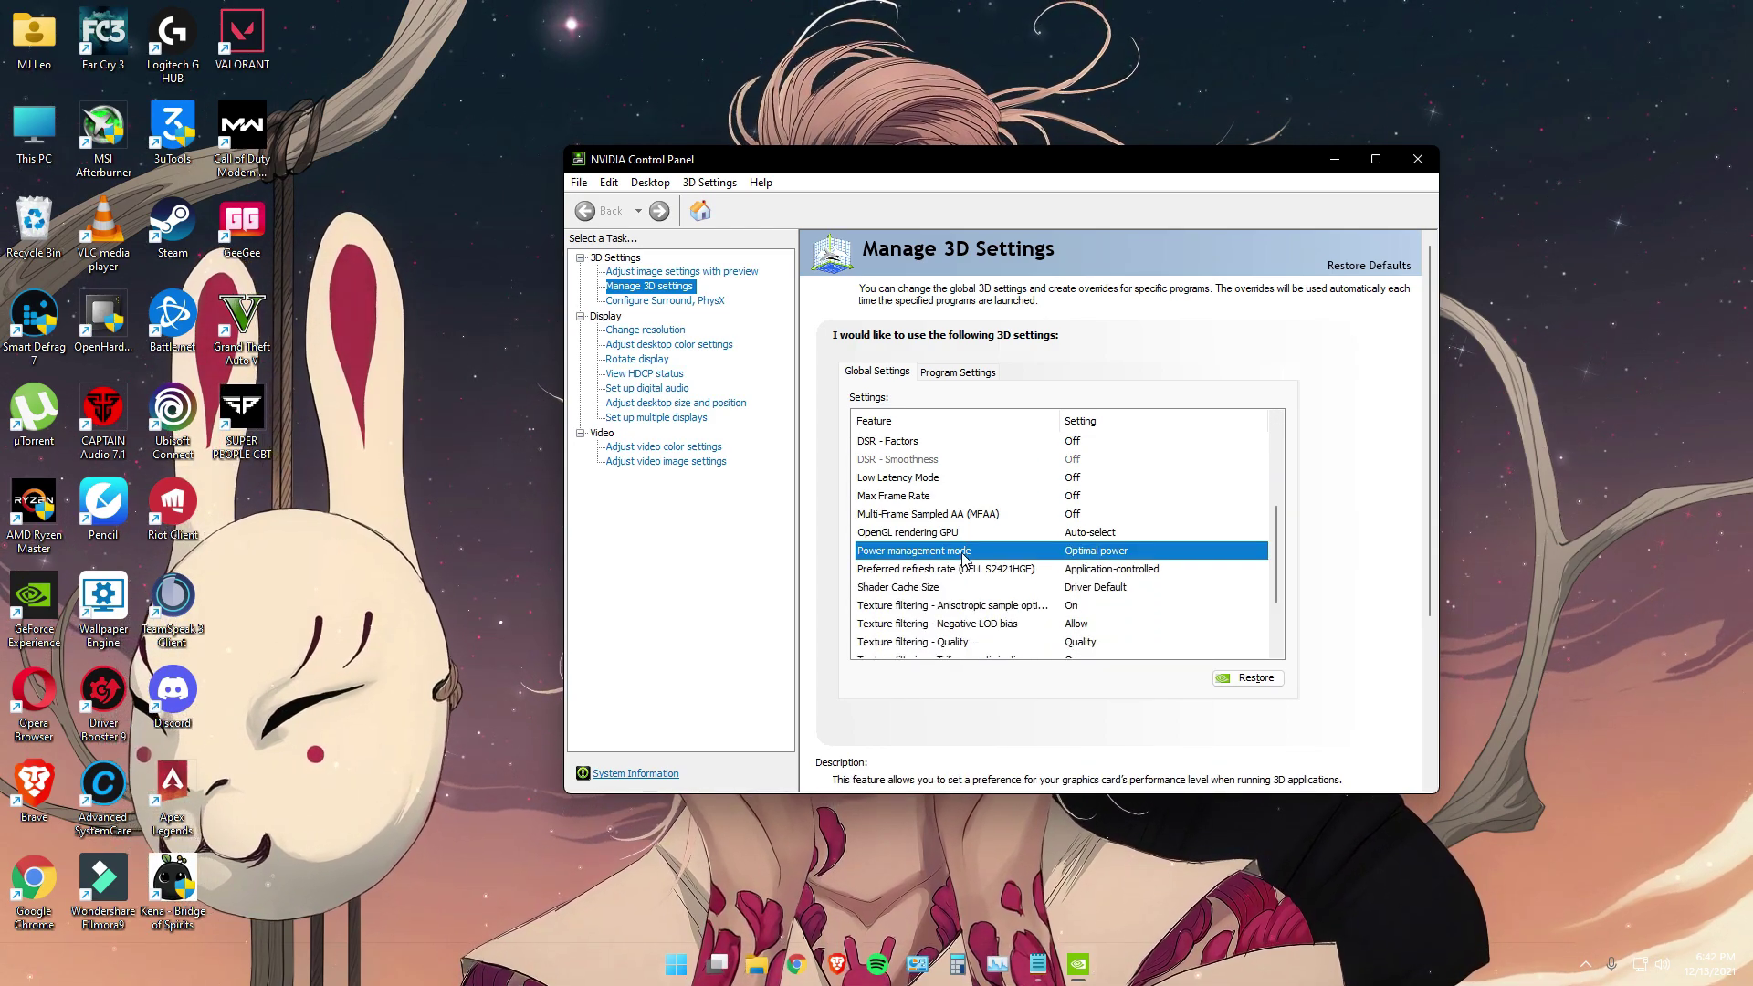
left_click(1152, 557)
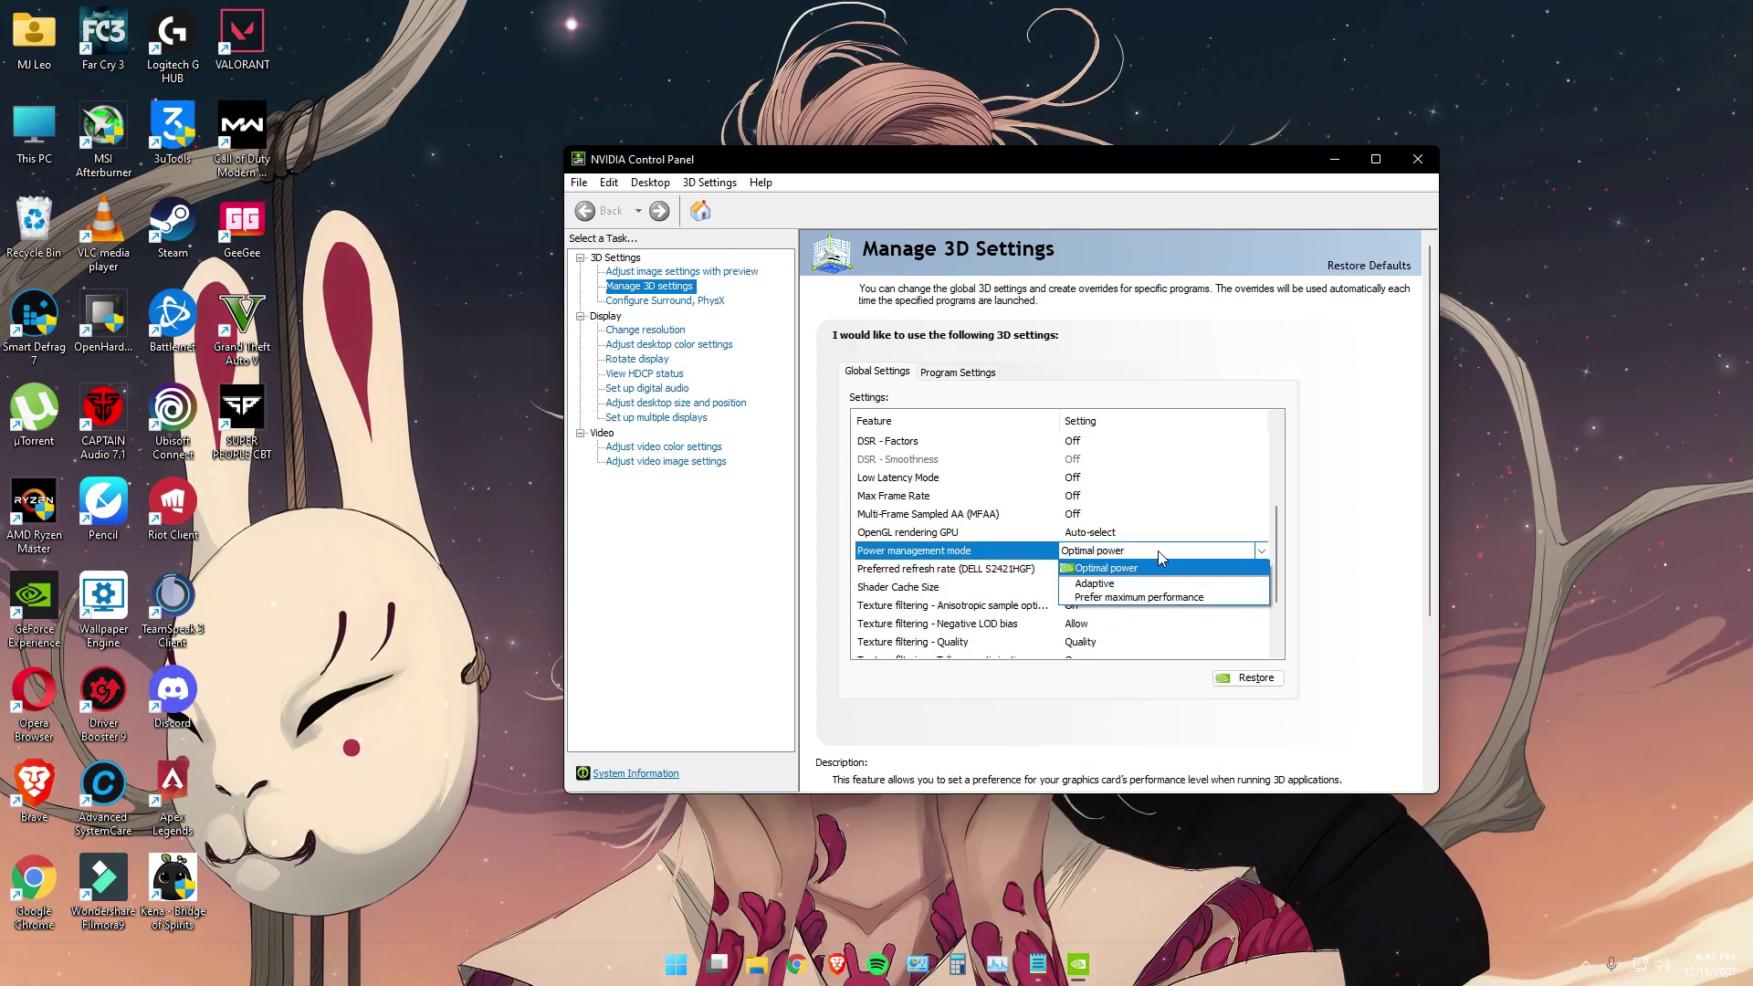
left_click(1159, 604)
scroll(1159, 605, "down", 1)
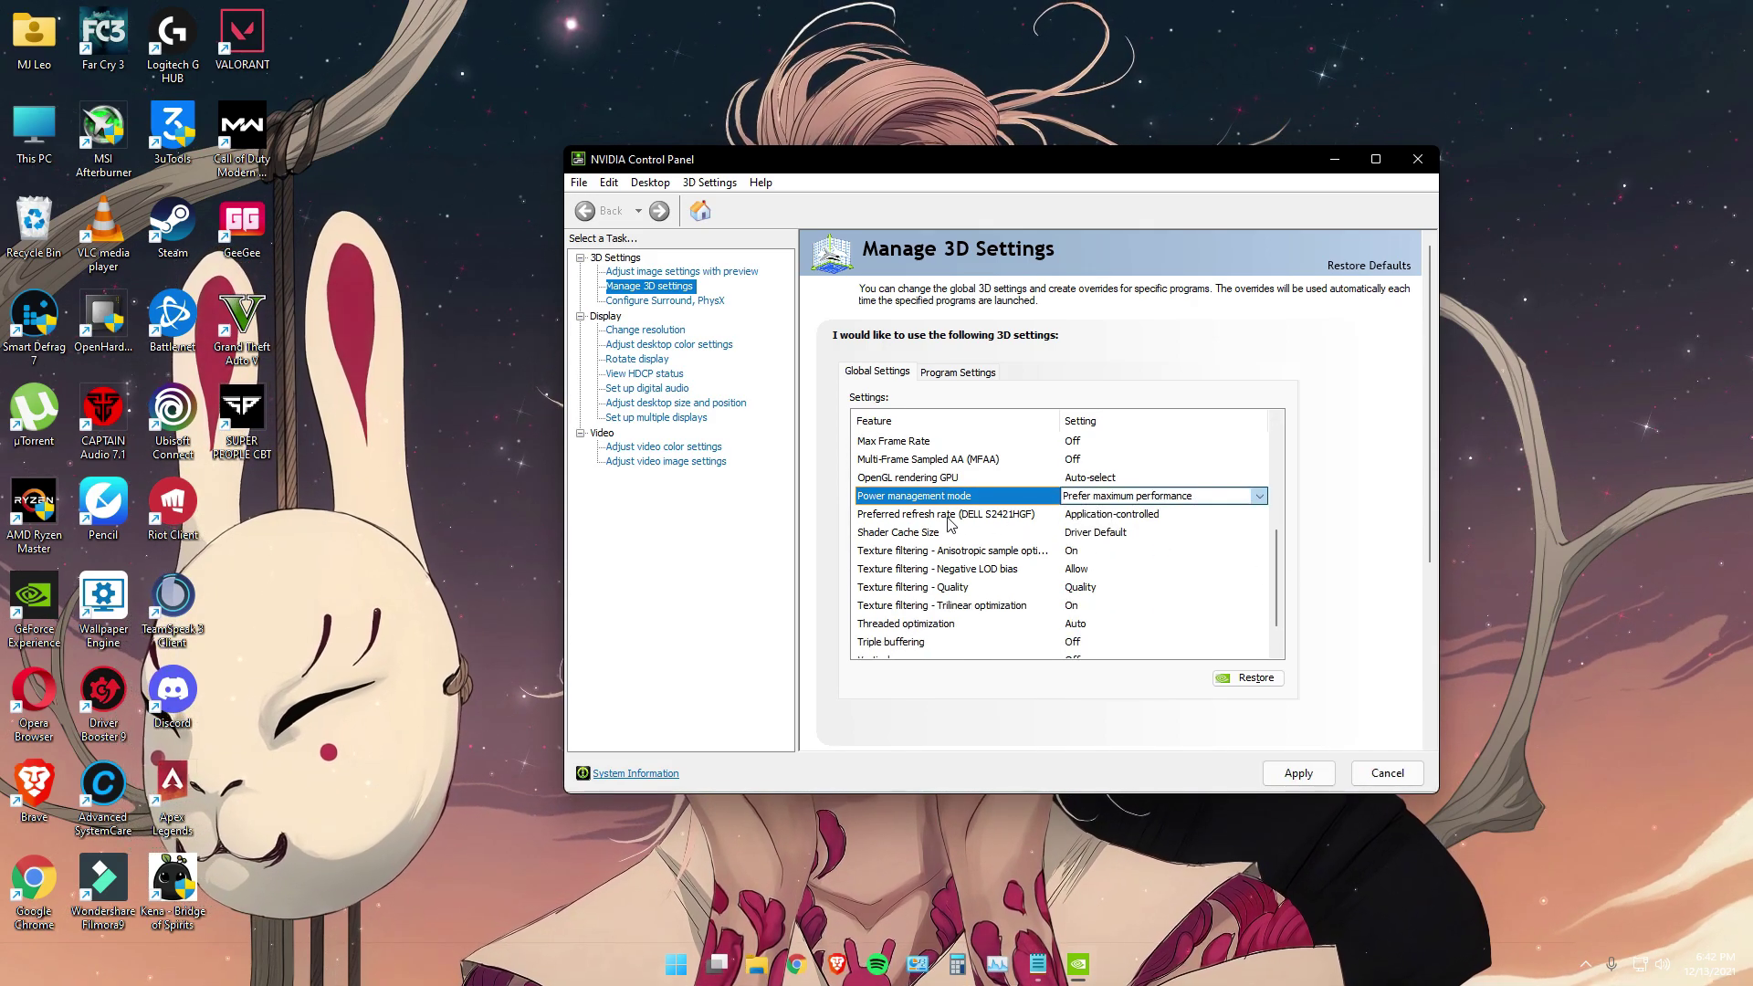
left_click(1142, 518)
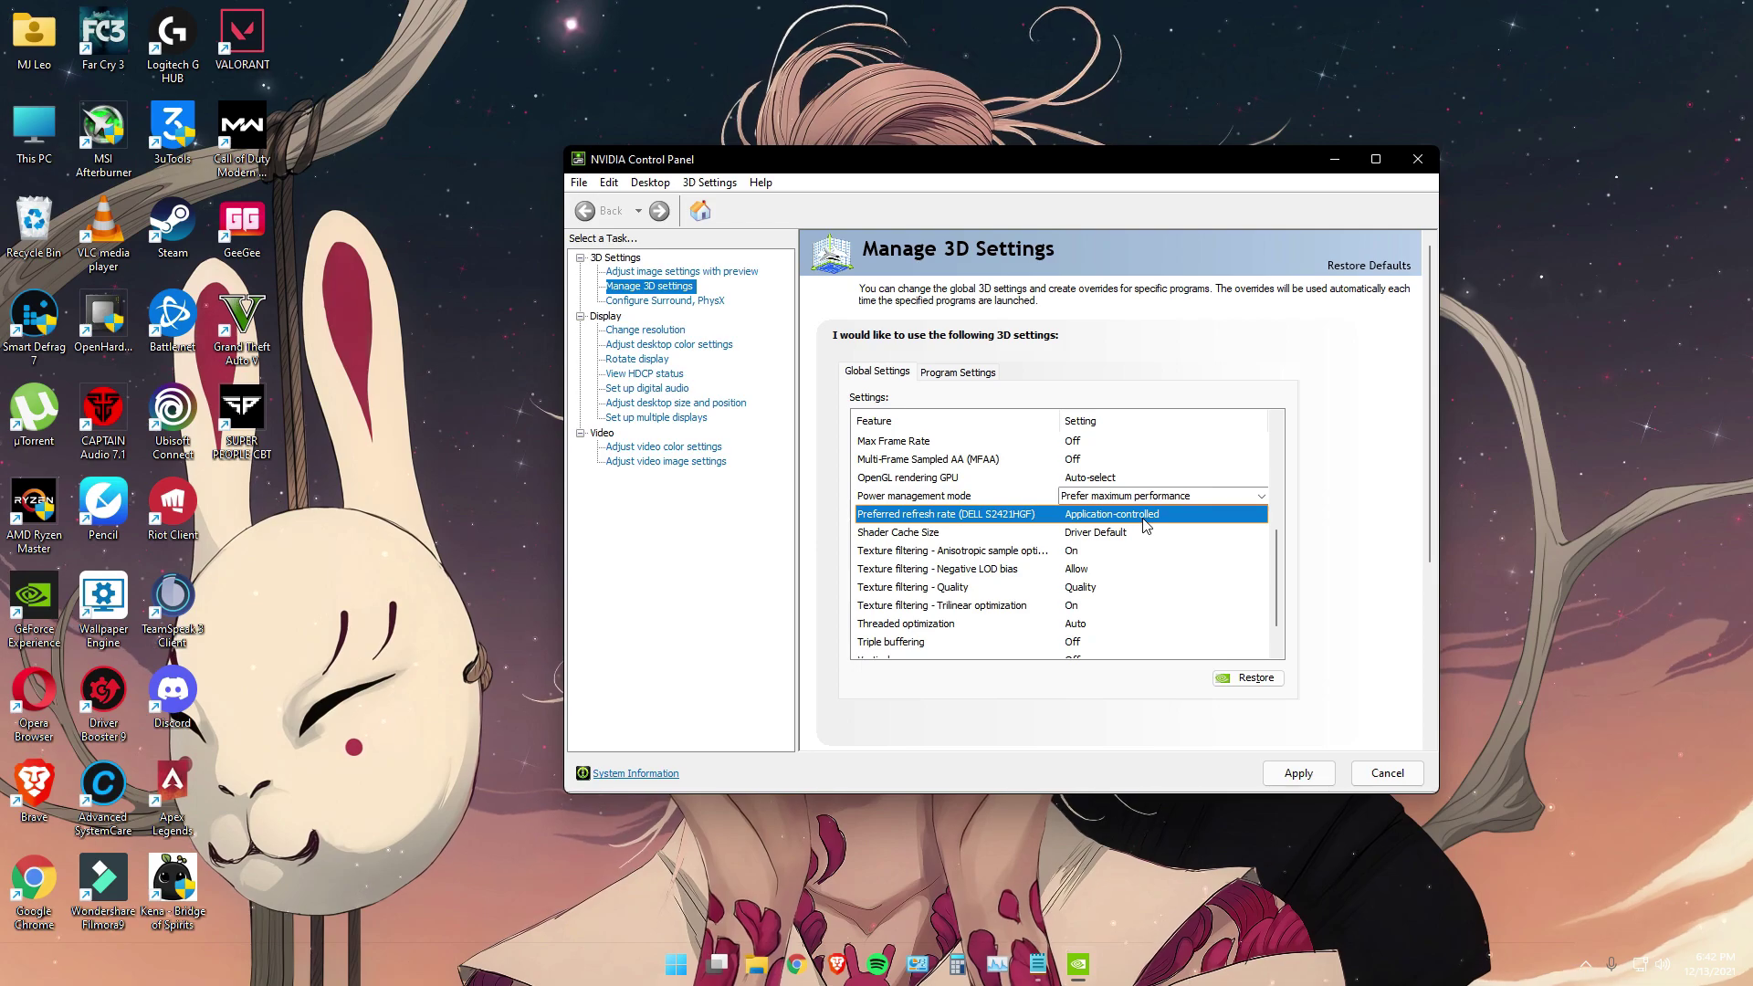
left_click(1141, 533)
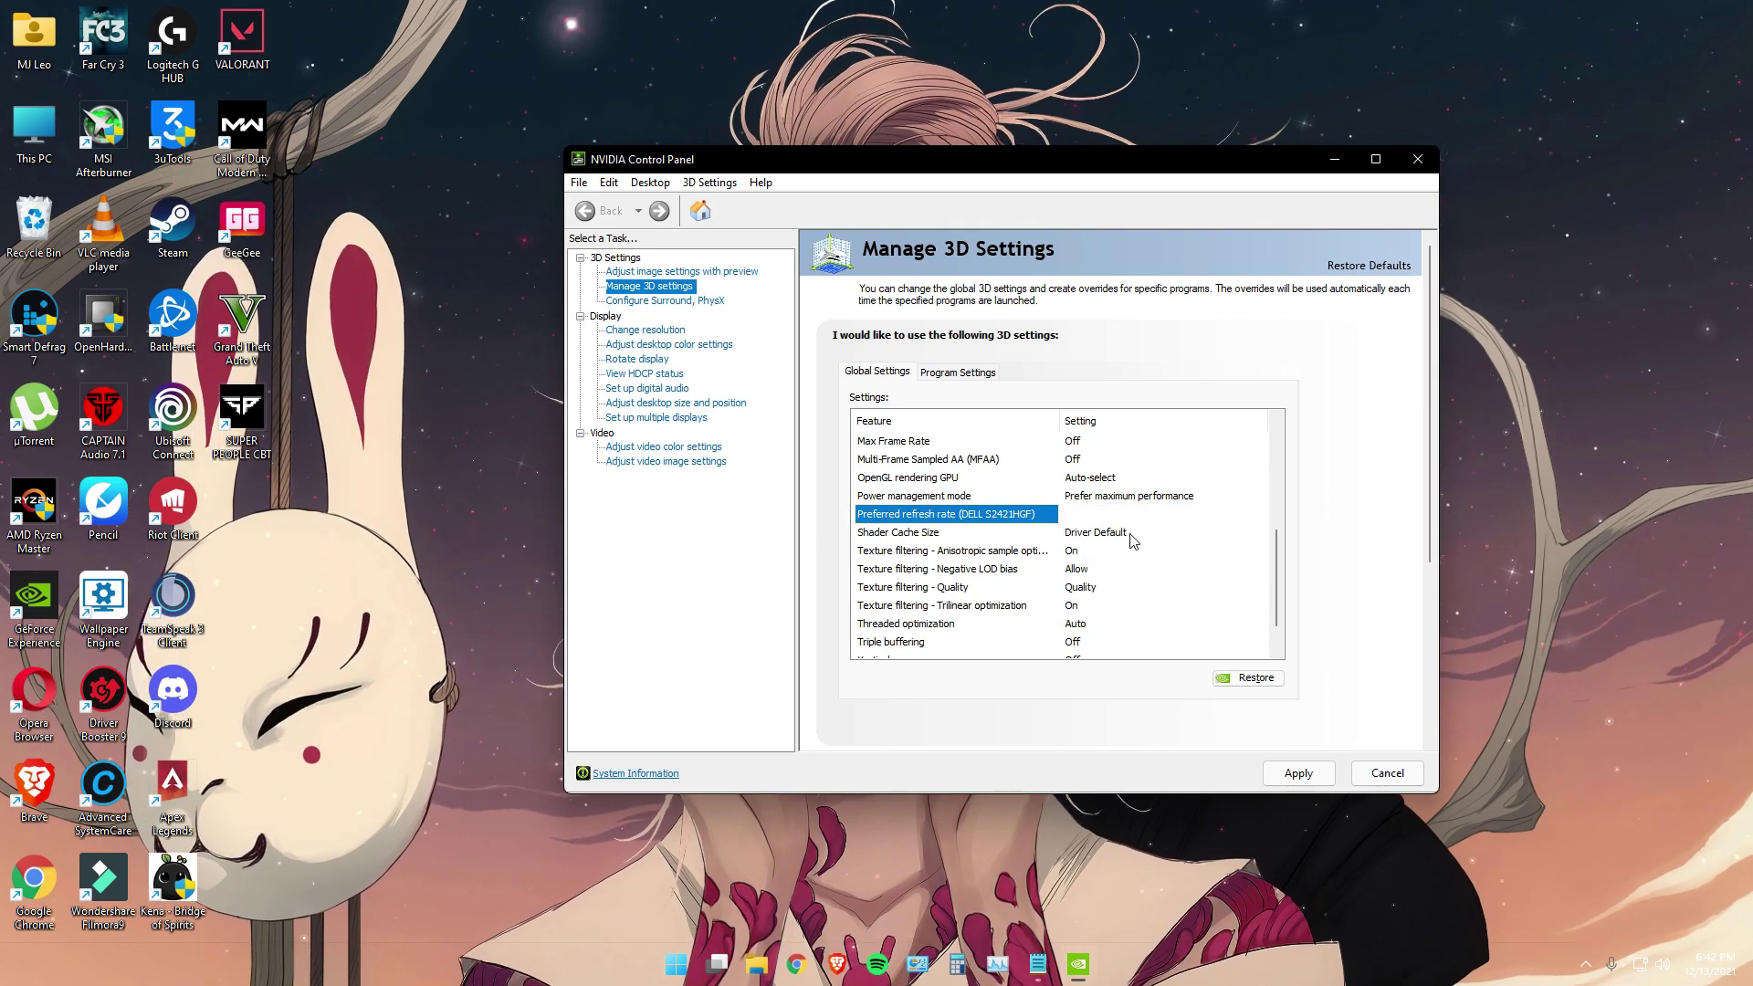
scroll(1137, 537, "down", 1)
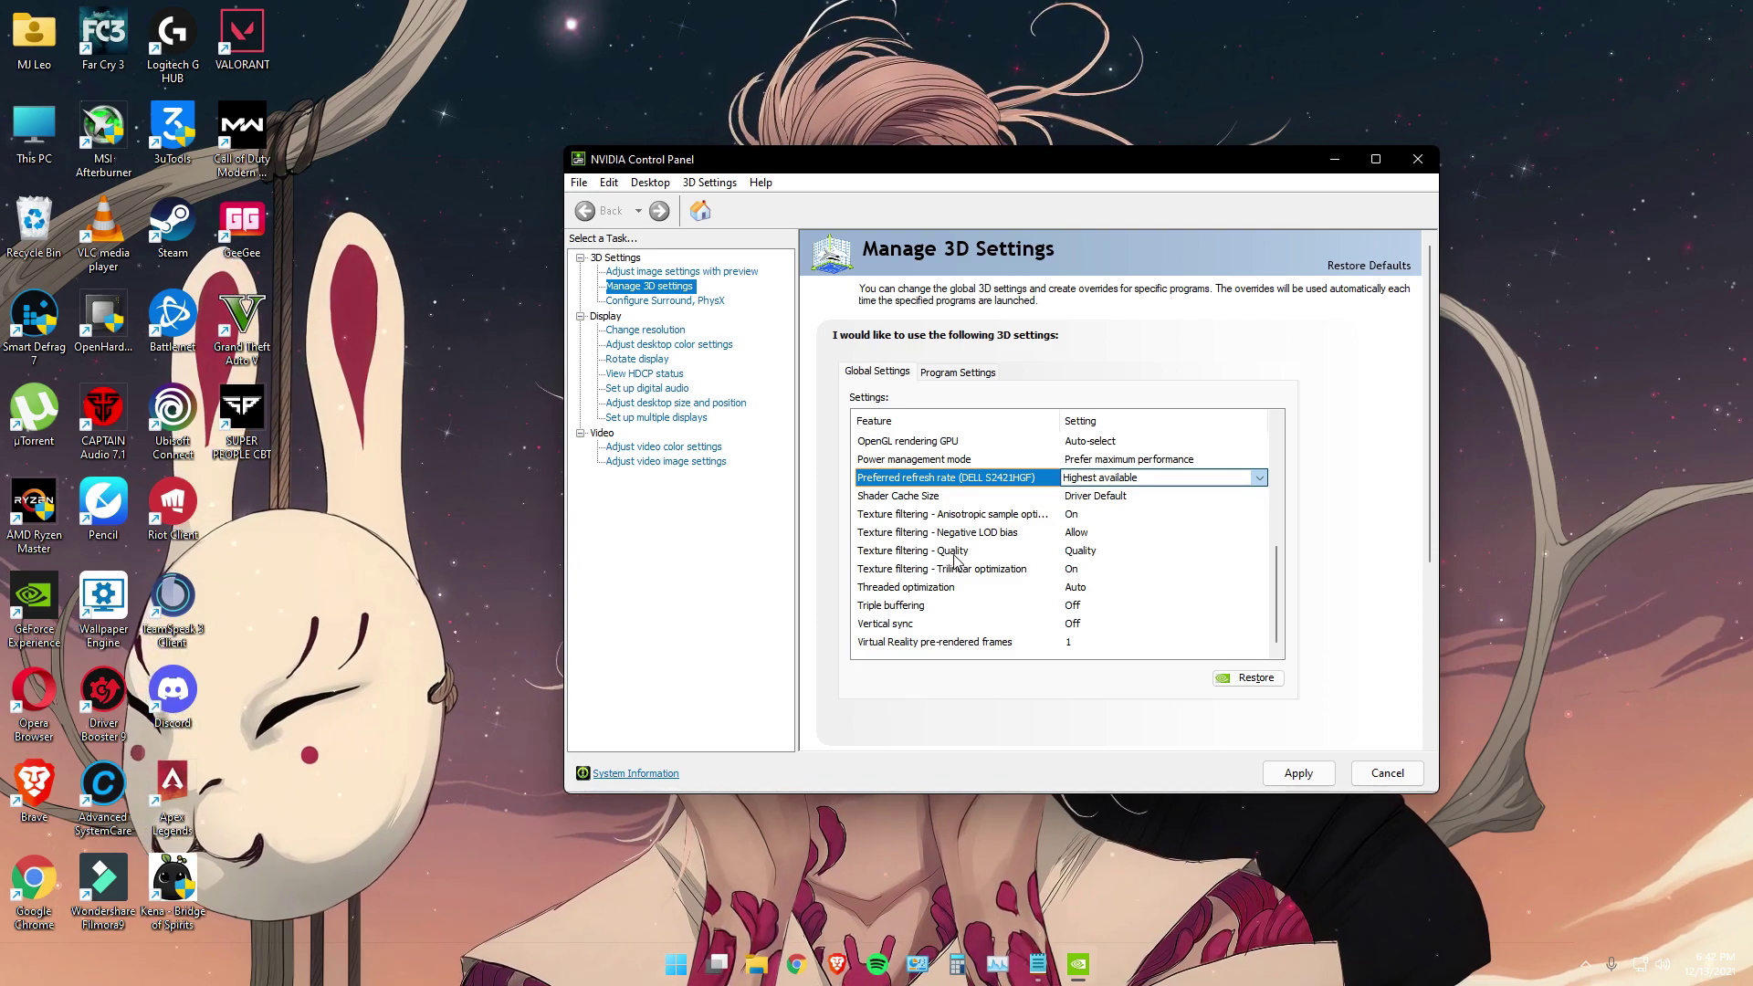
- Set Texture filtering - Quality to High performance and apply the global 3D settings
left_click(1095, 552)
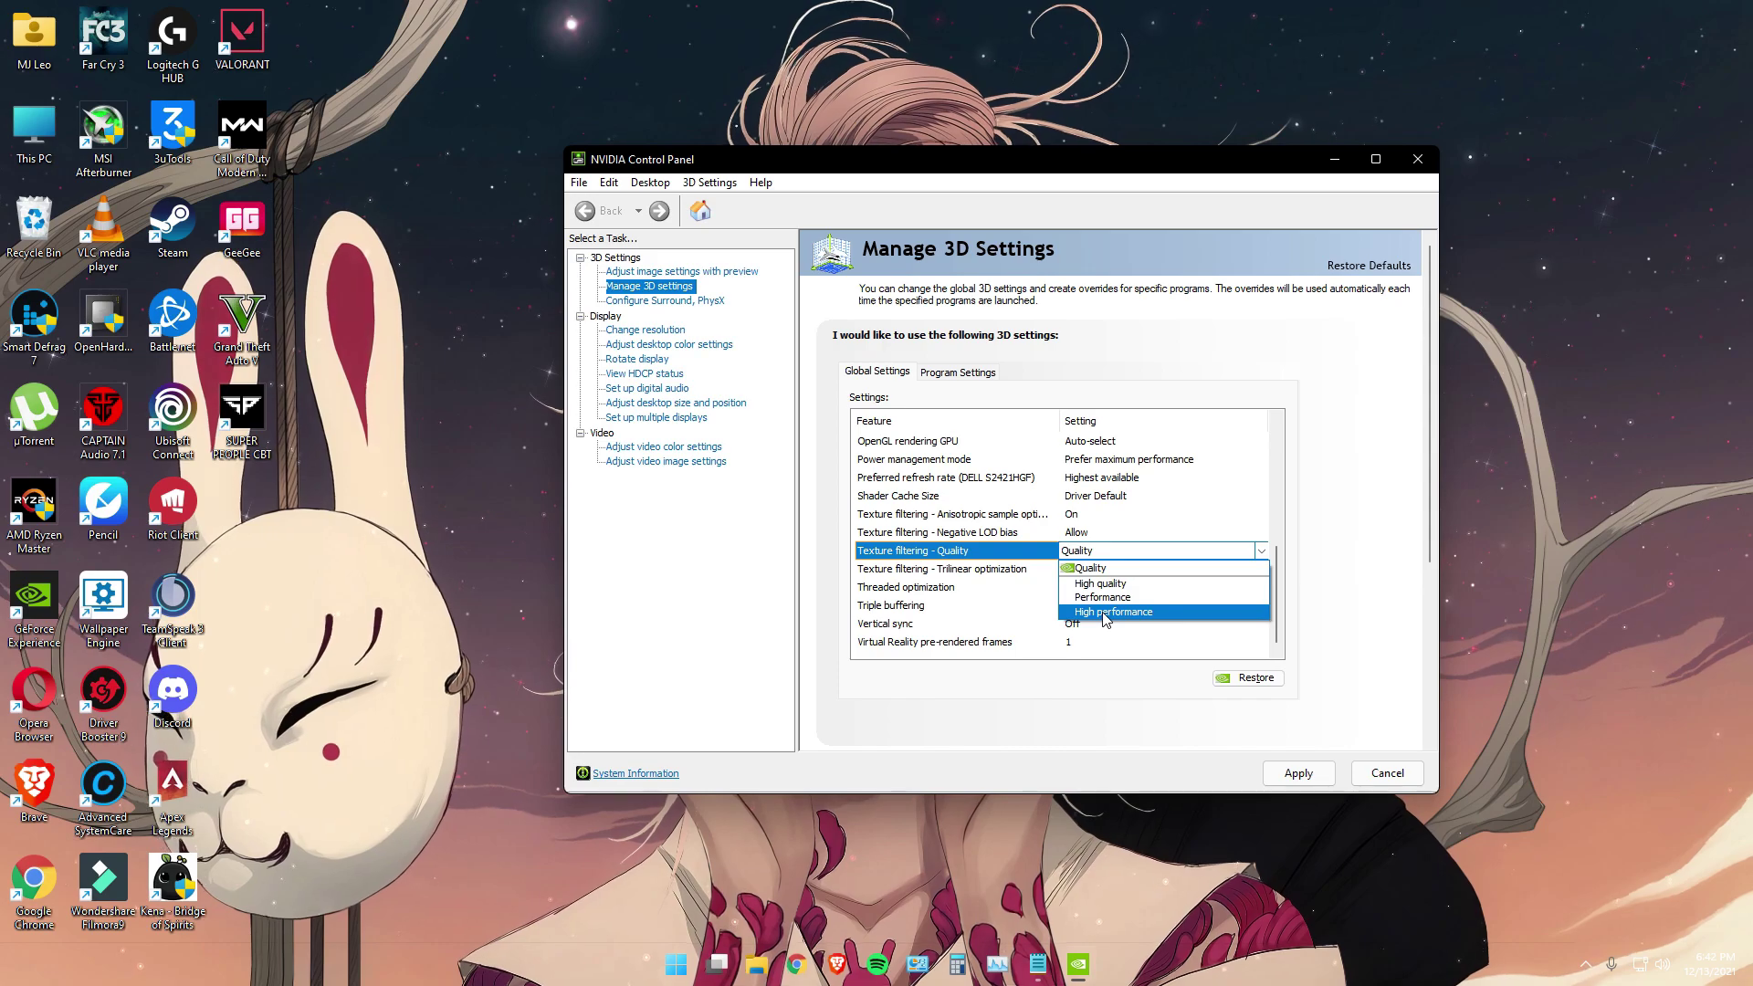
left_click(1105, 613)
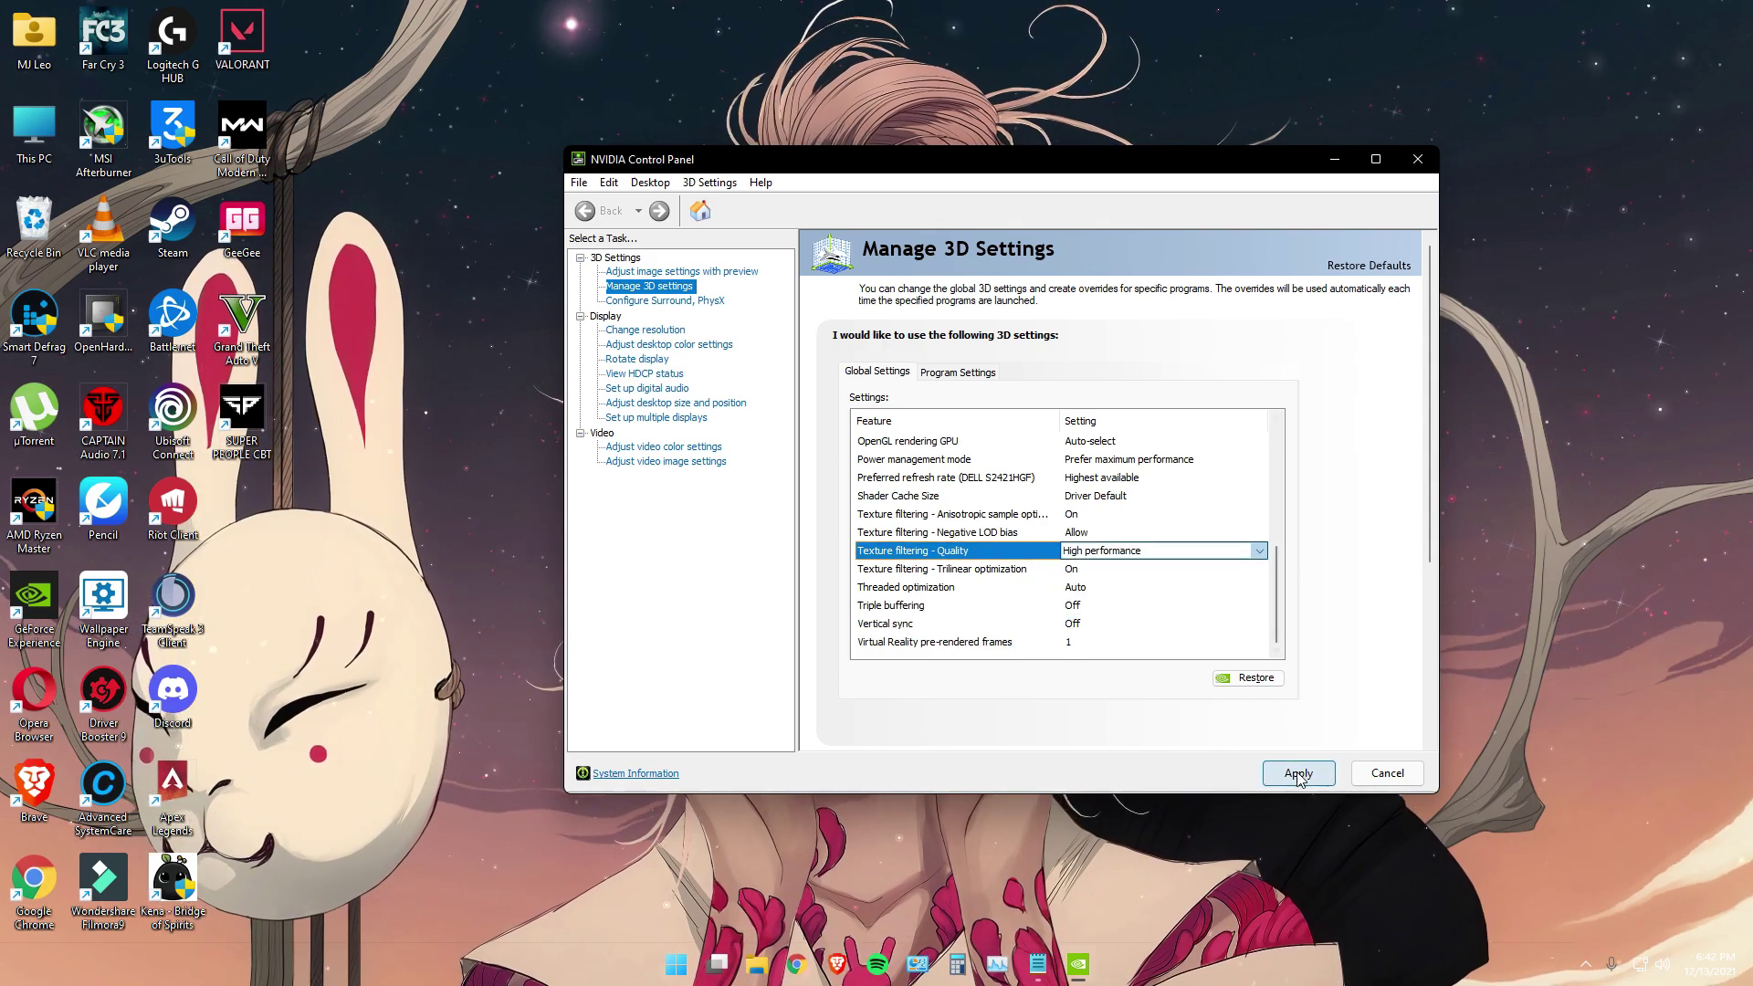
left_click(1299, 776)
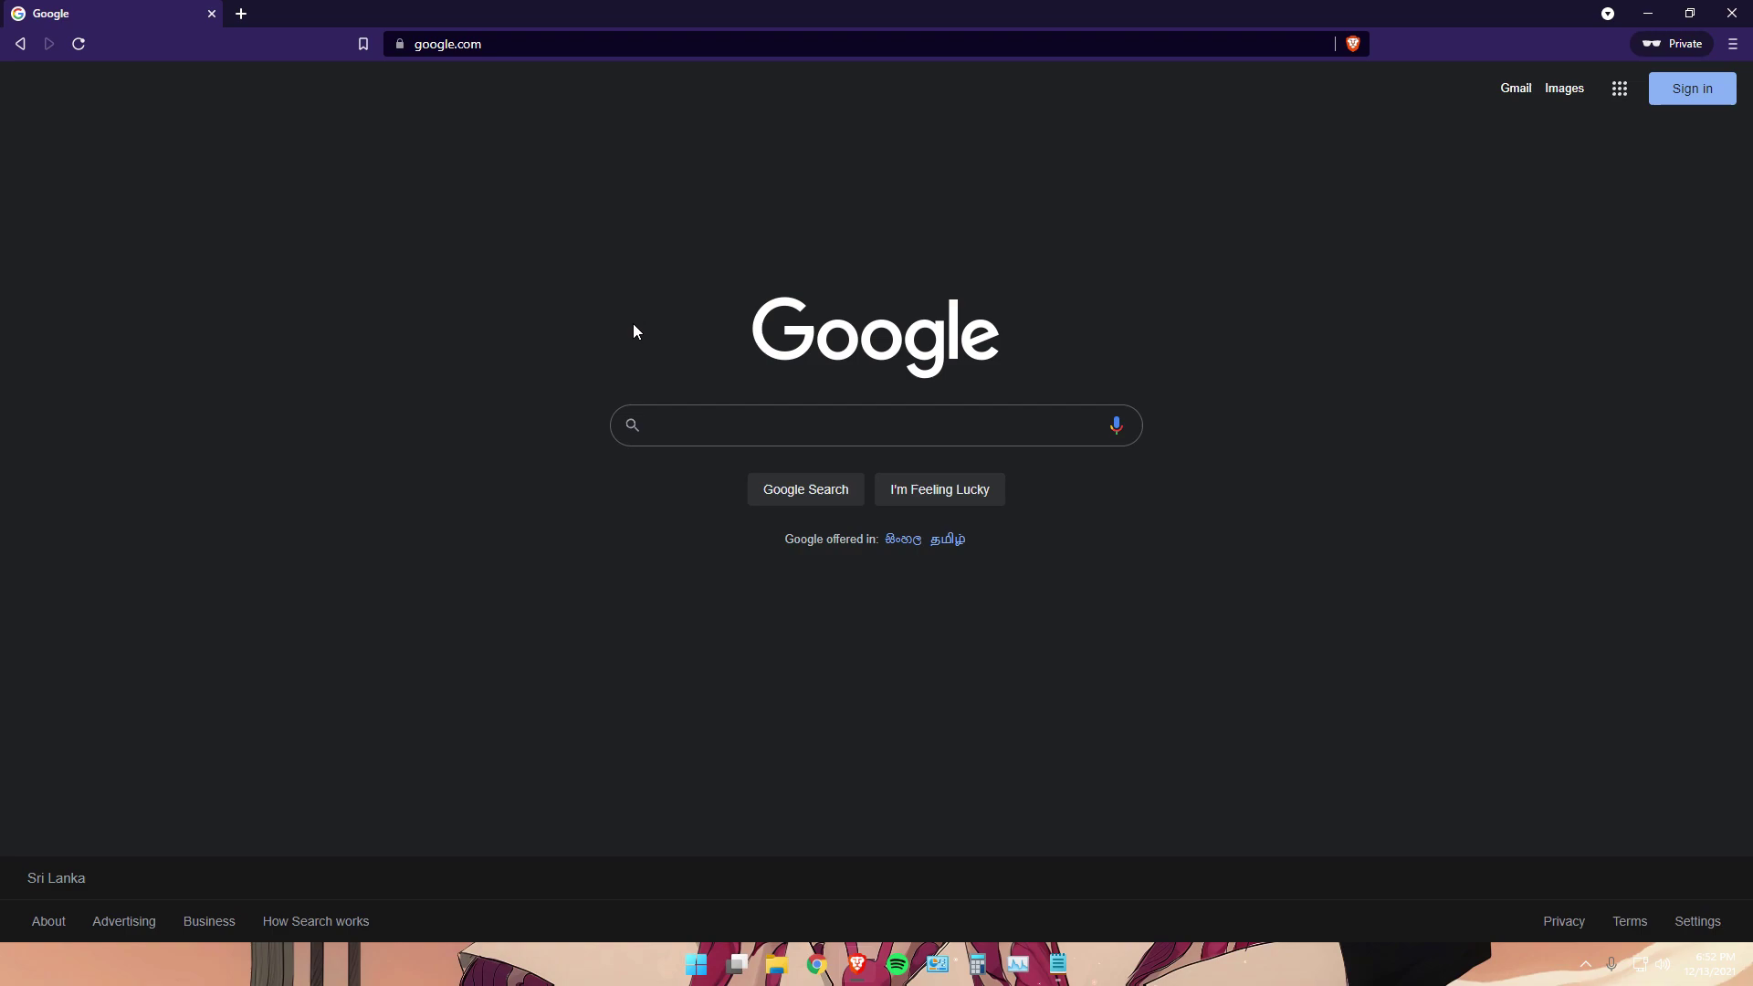
- Search Google for islc and save the ISLC v1.0.2.5 download from Wagnardsoft to Downloads
left_click(813, 427)
type("i")
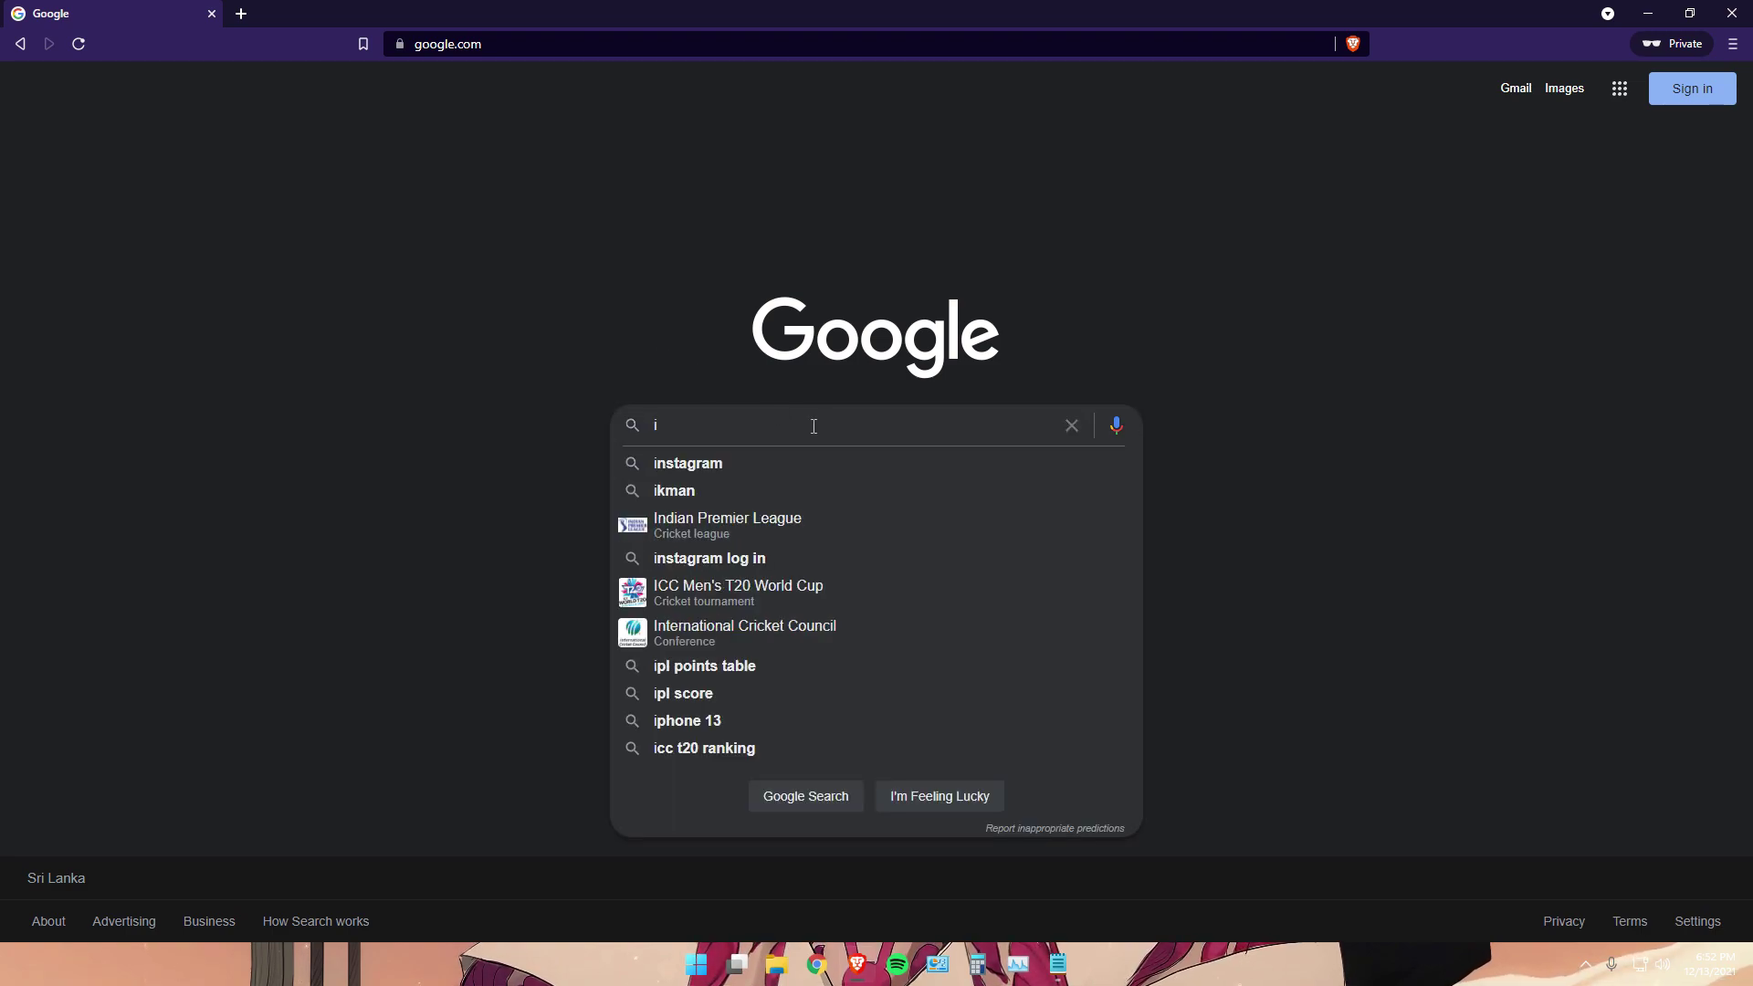
type("slc")
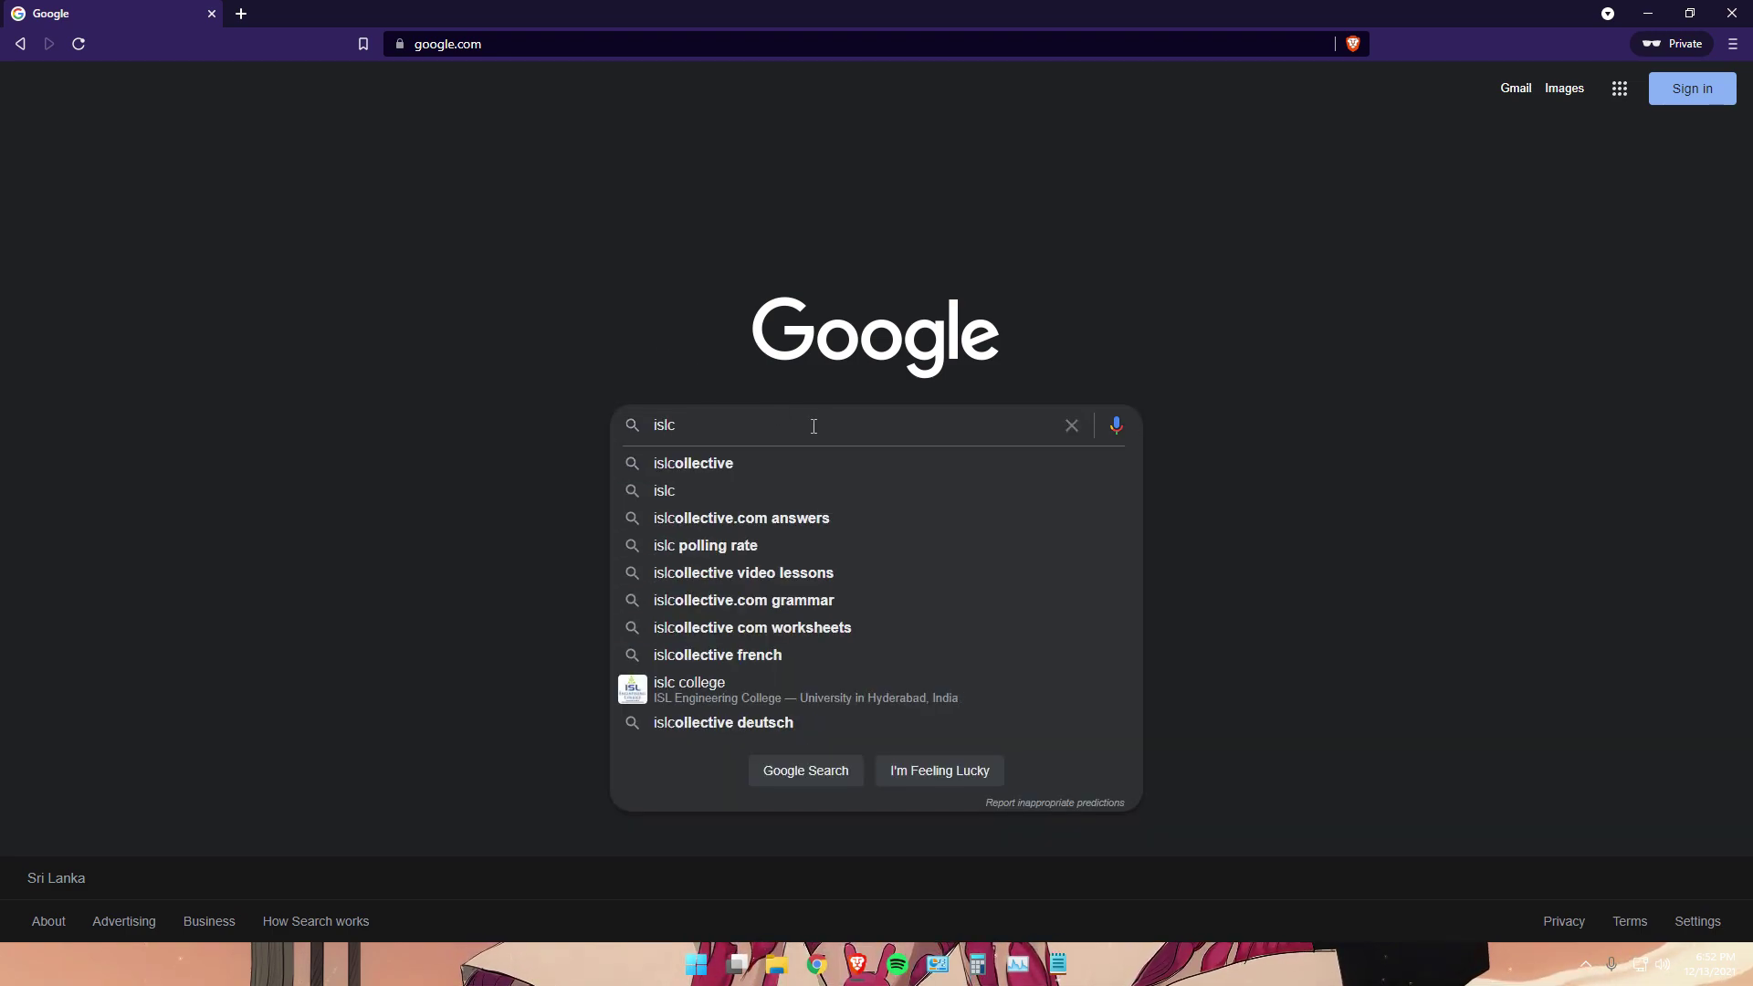
key("Return")
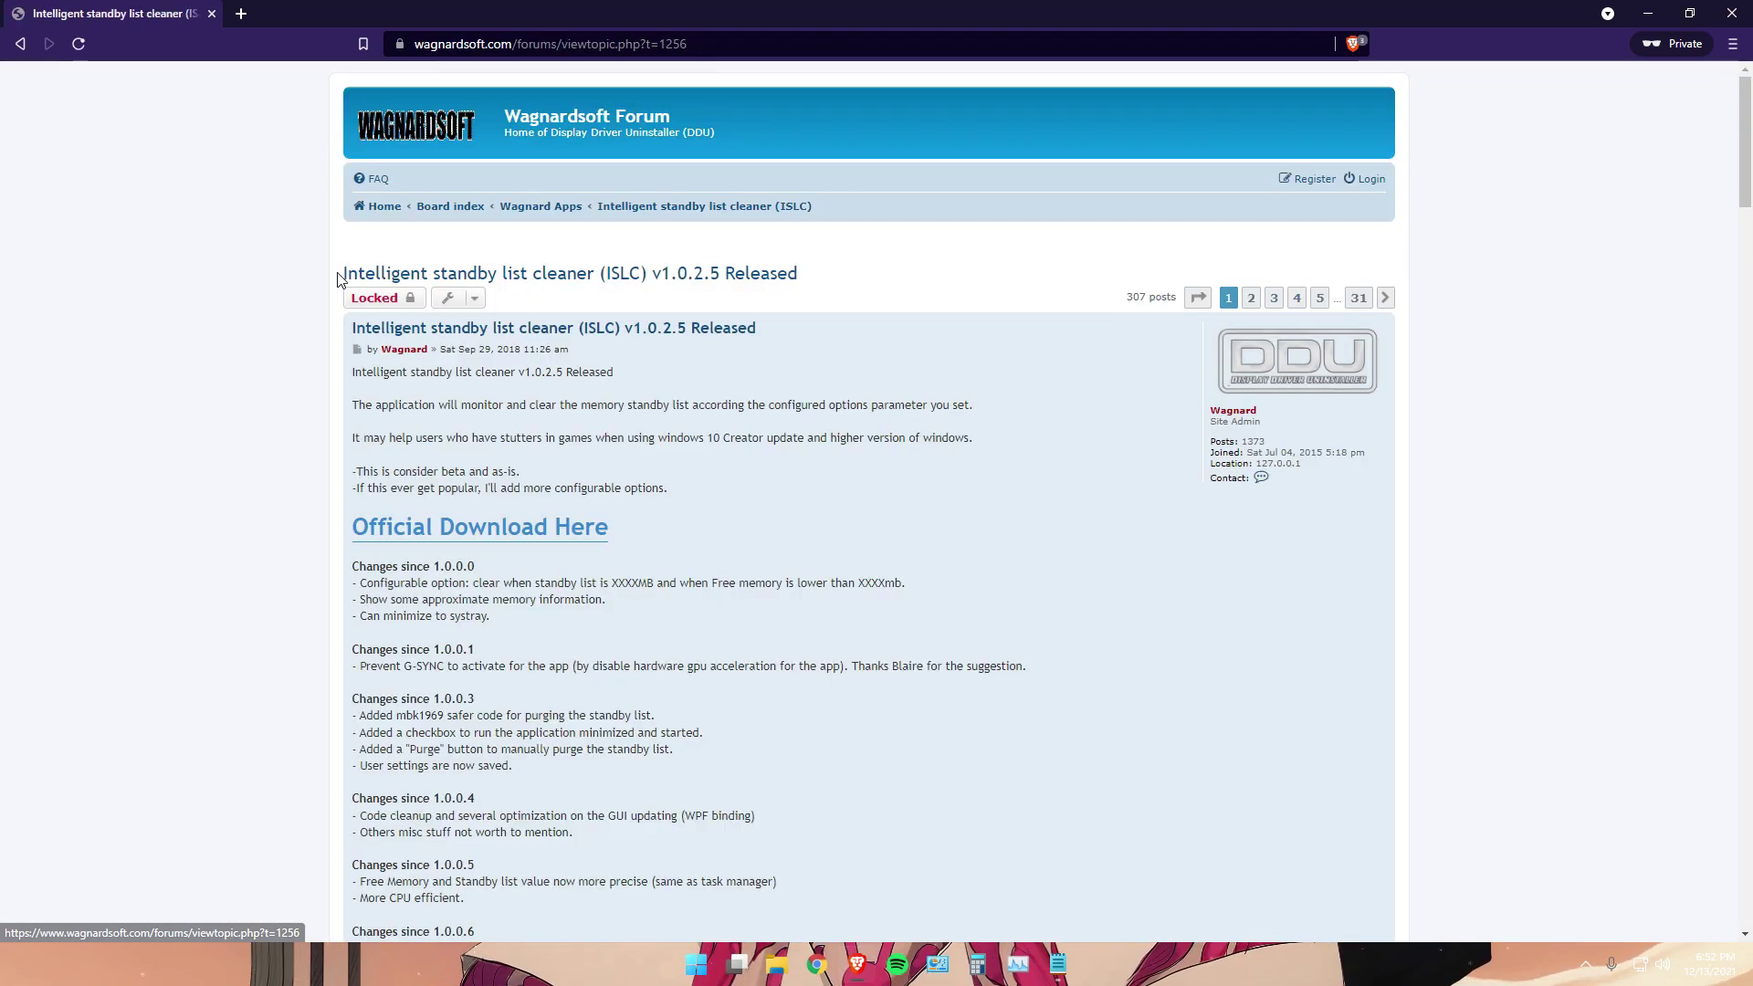
left_click(538, 534)
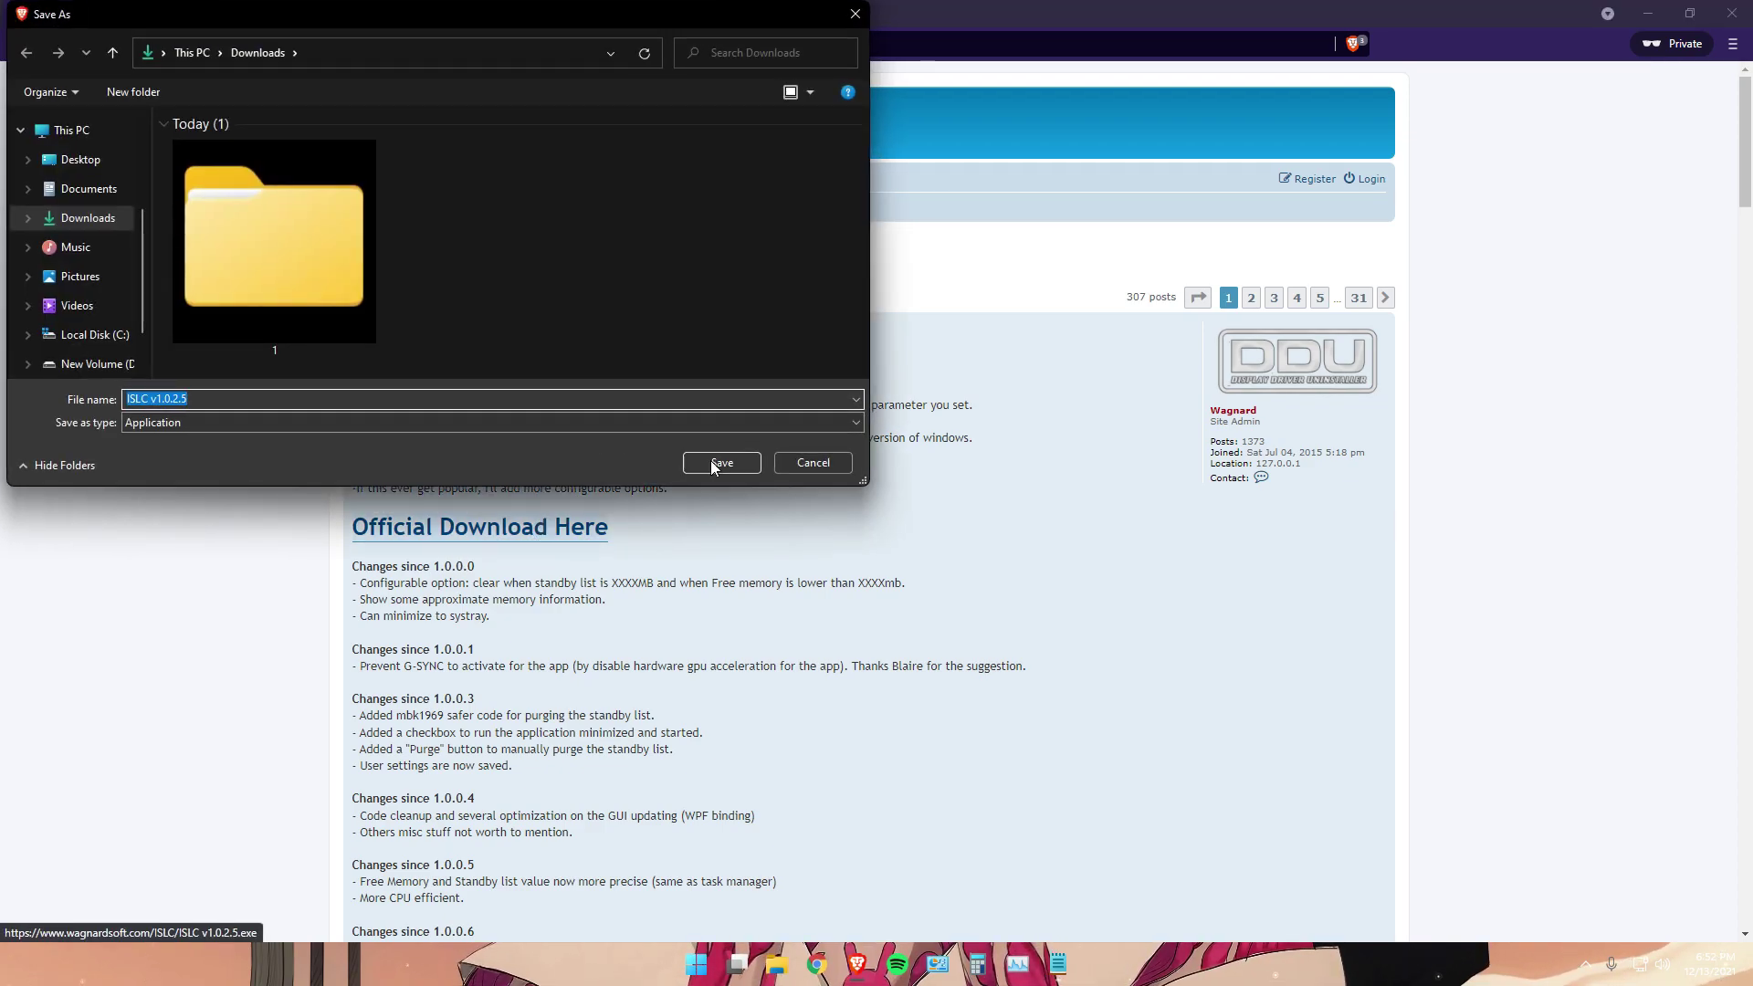
left_click(710, 462)
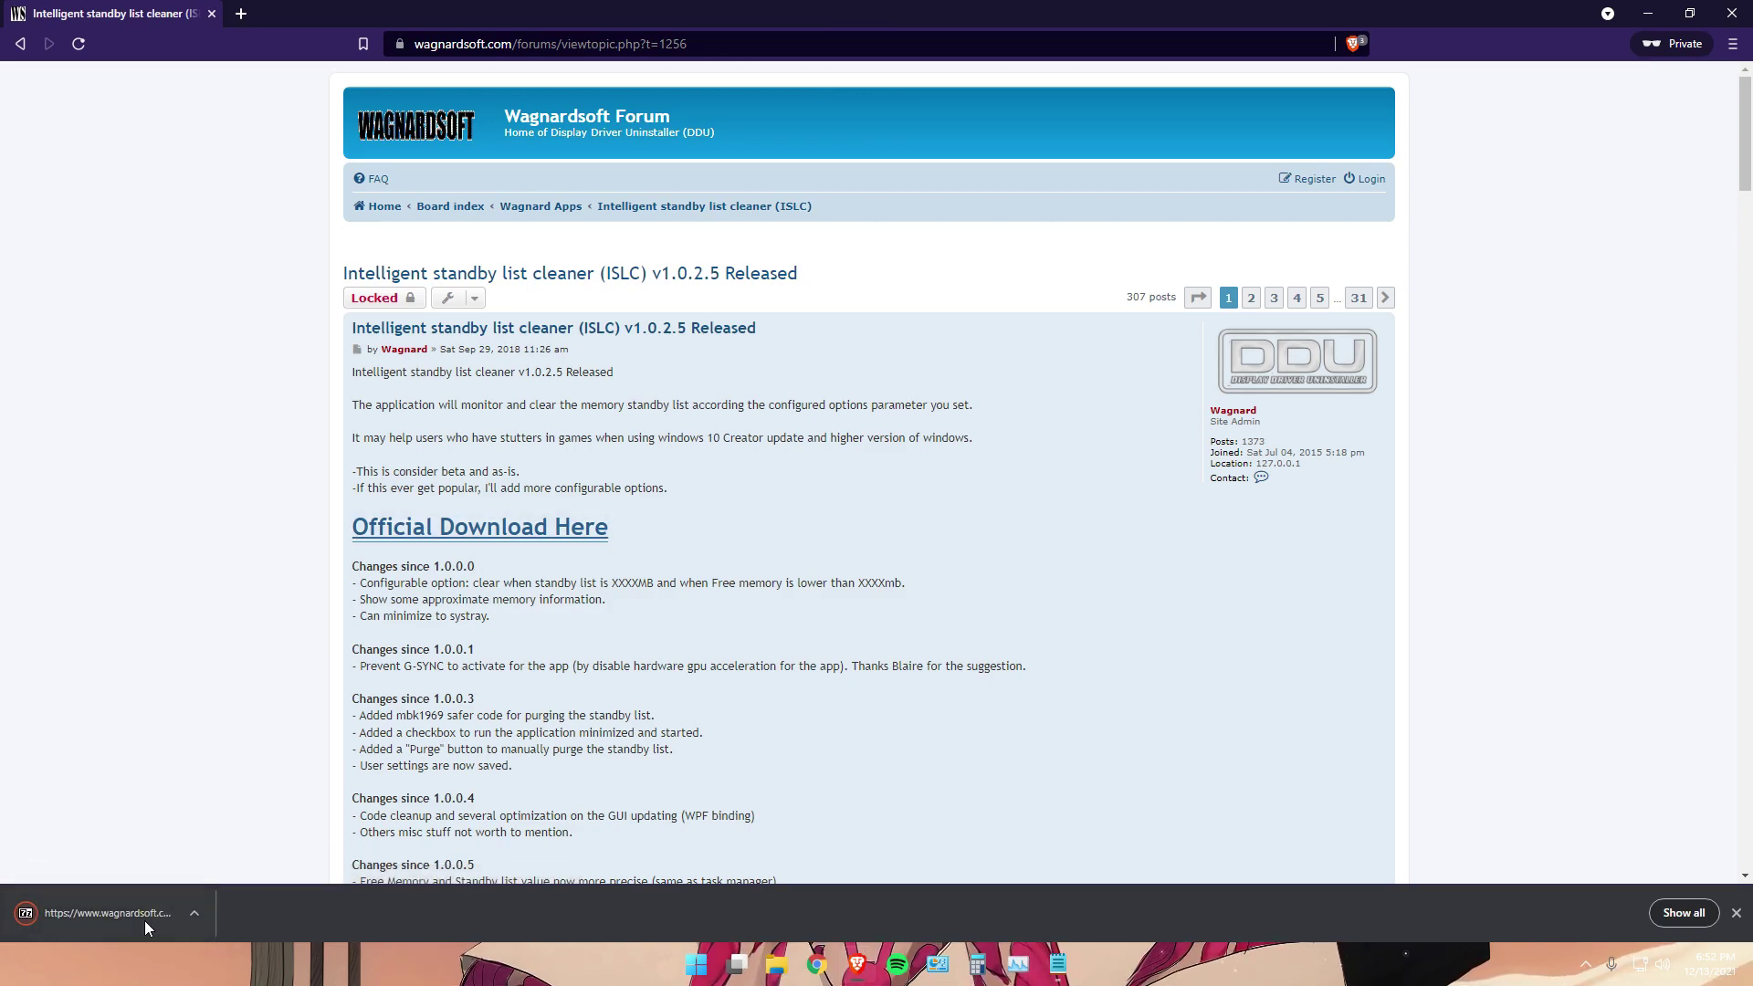
- Show the finished ISLC download in its Downloads folder
left_click(196, 914)
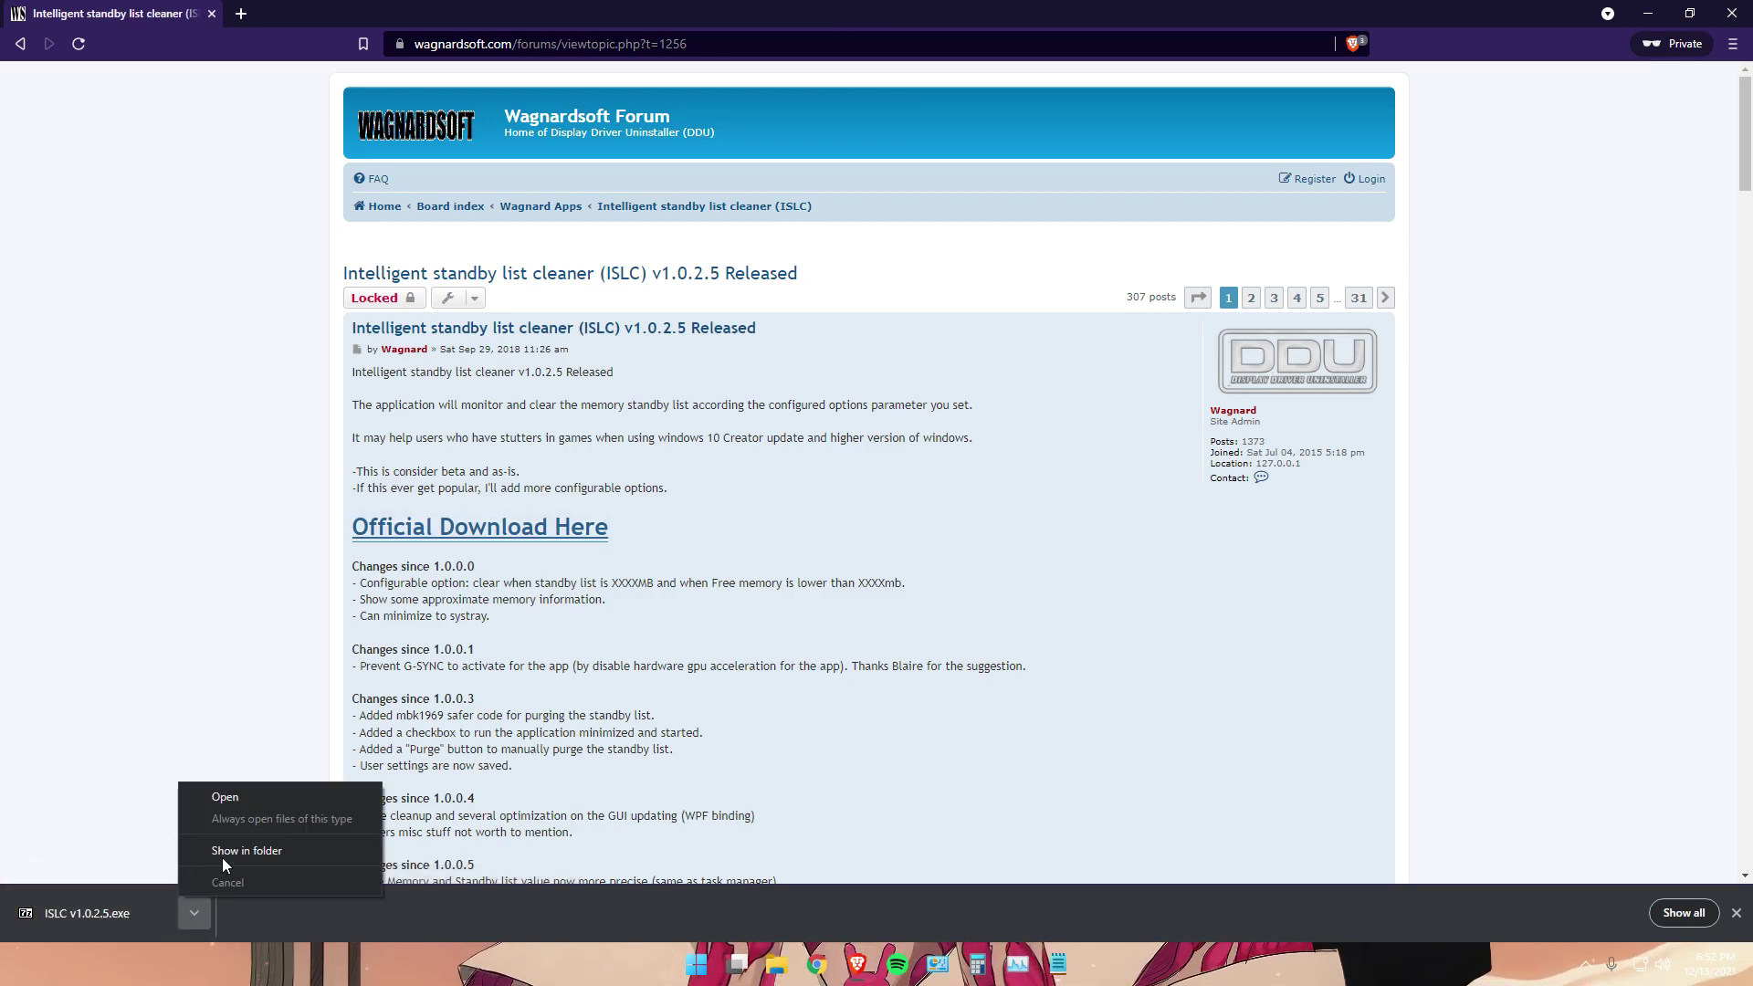
left_click(230, 852)
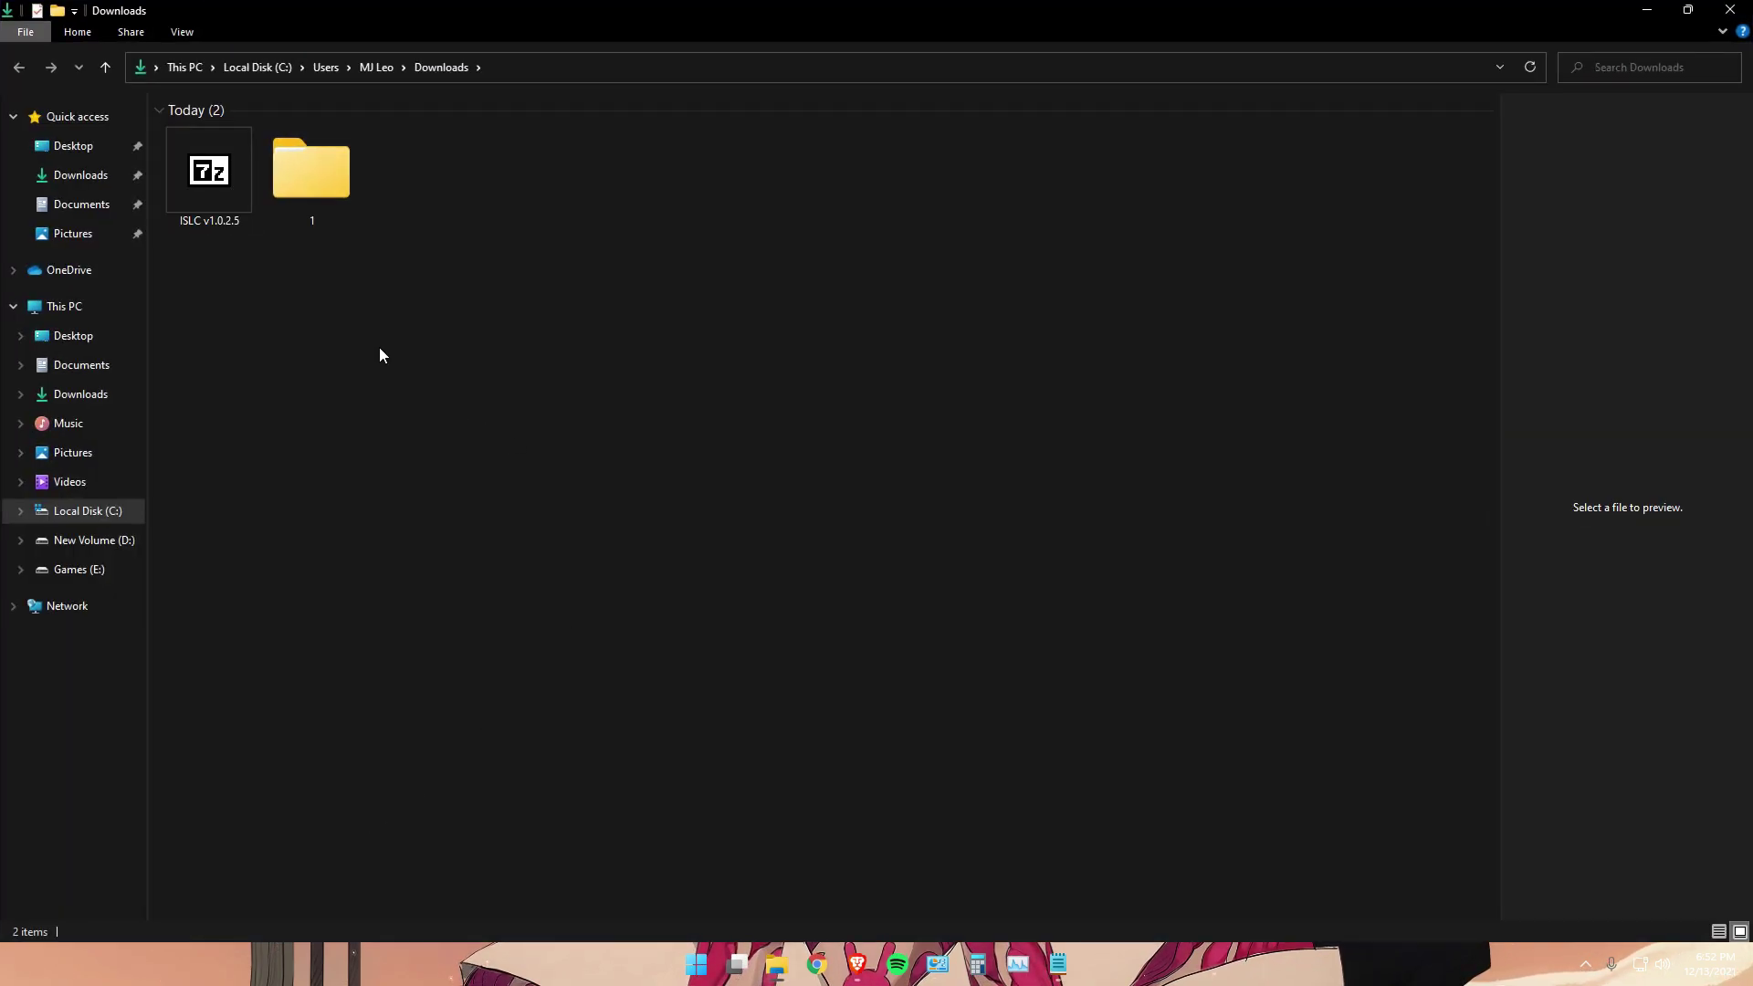
- Run the ISLC v1.0.2.5 self-extracting archive and extract it into Downloads
double_click(205, 175)
left_click(933, 497)
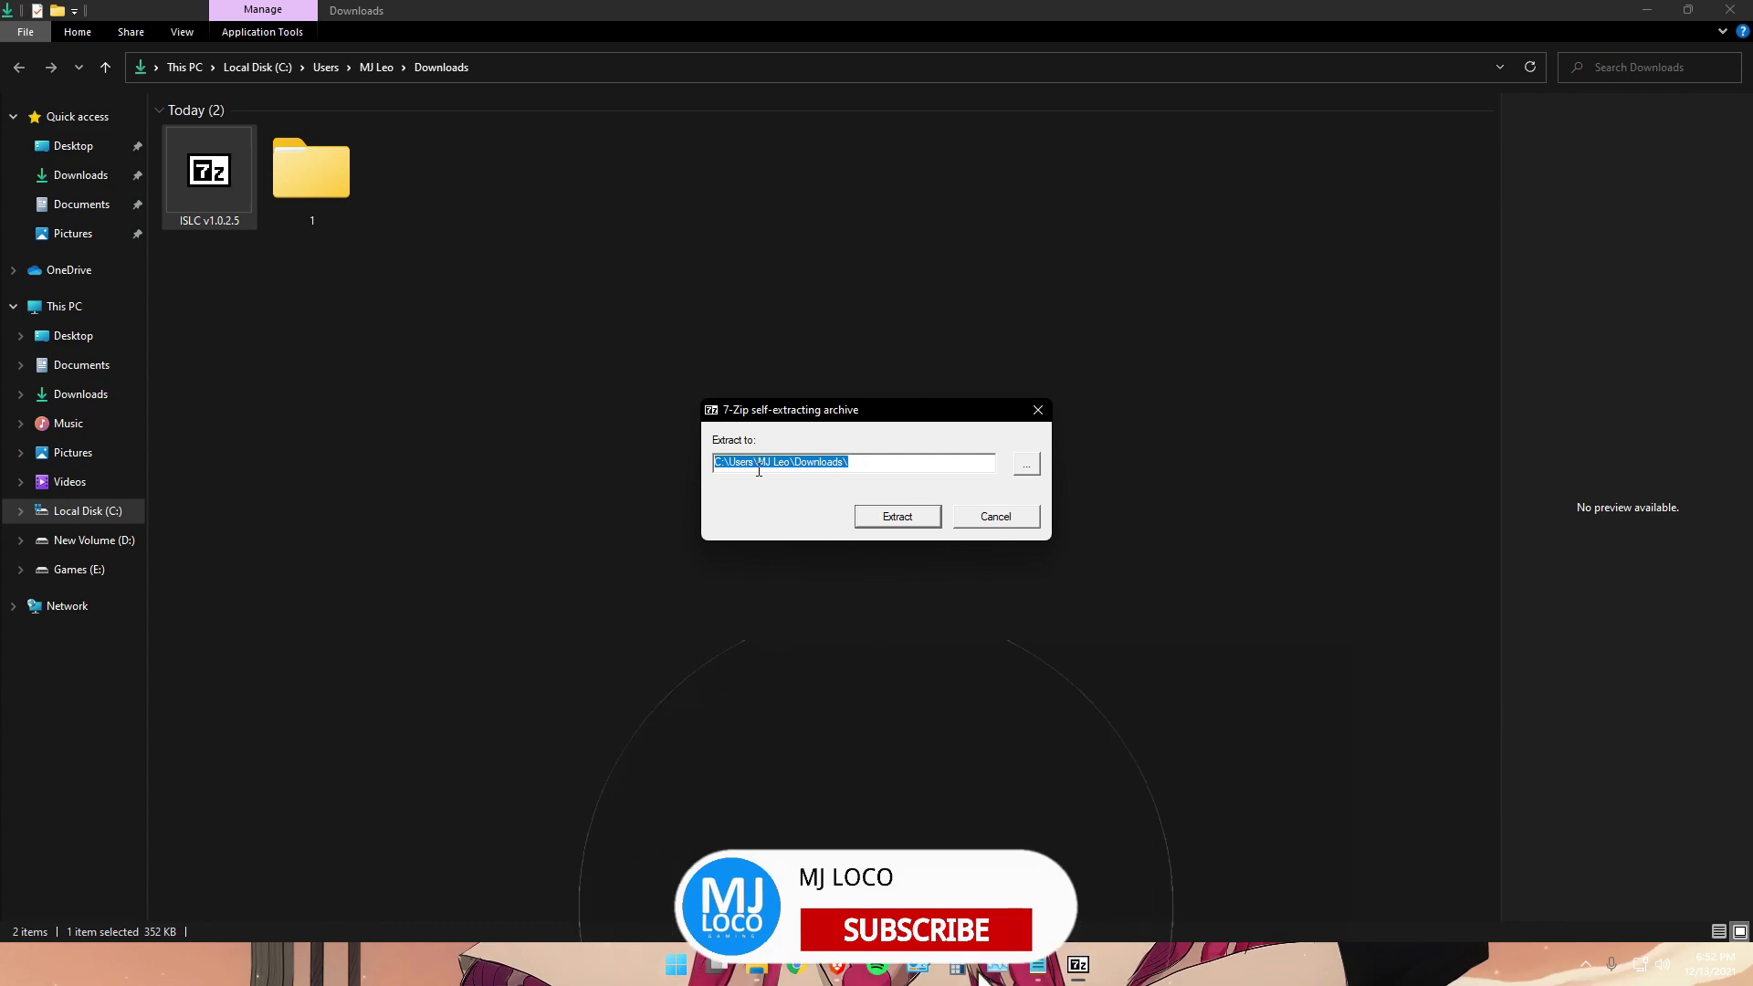
left_click(898, 517)
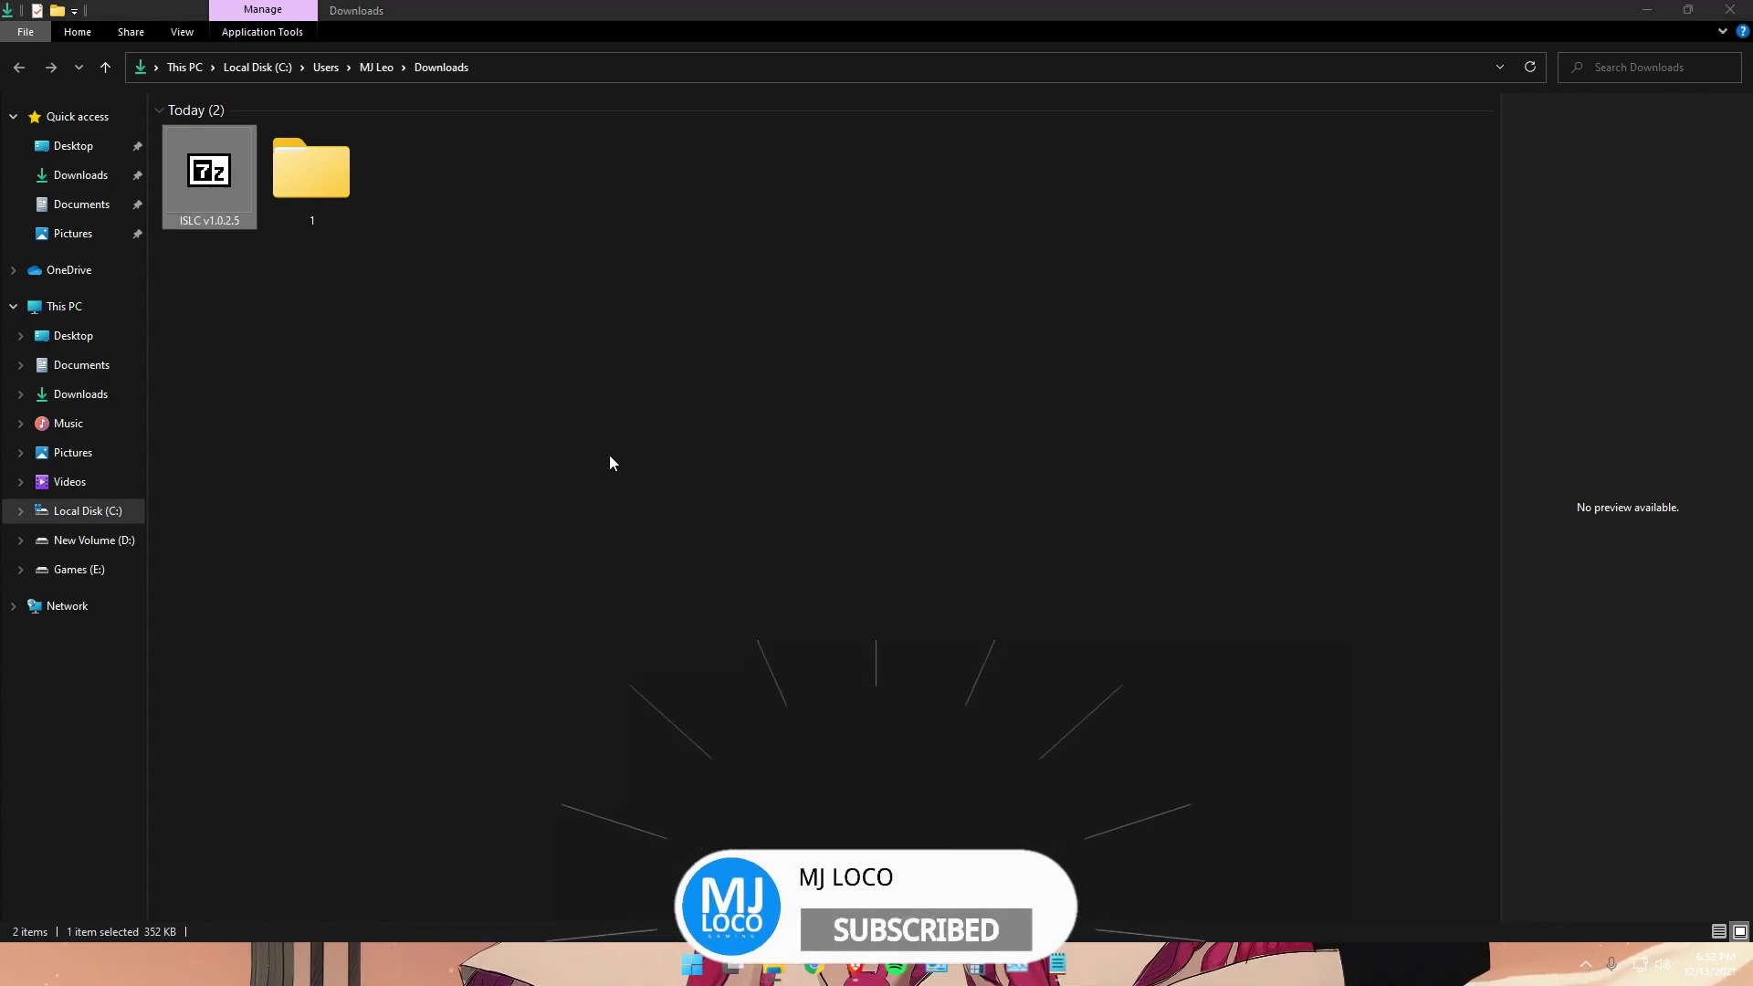
- Launch Intelligent standby list cleaner ISLC from the extracted ISLC v1.0.2.5 folder
double_click(205, 323)
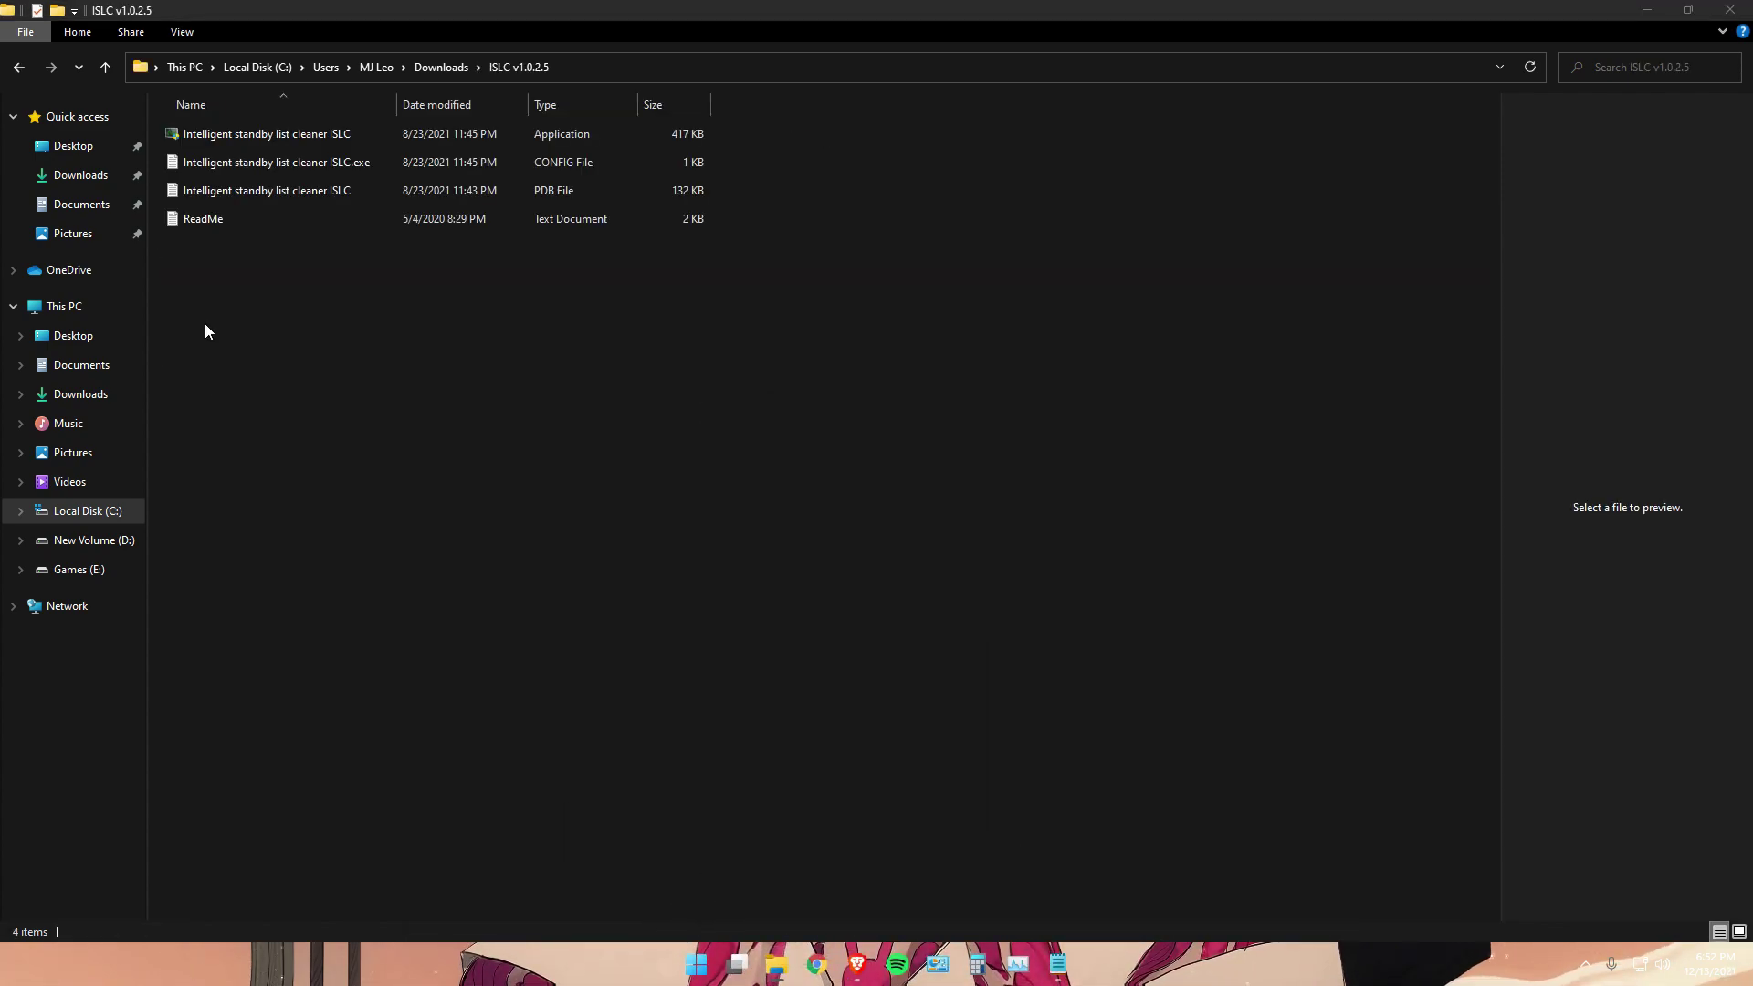
left_click(249, 129)
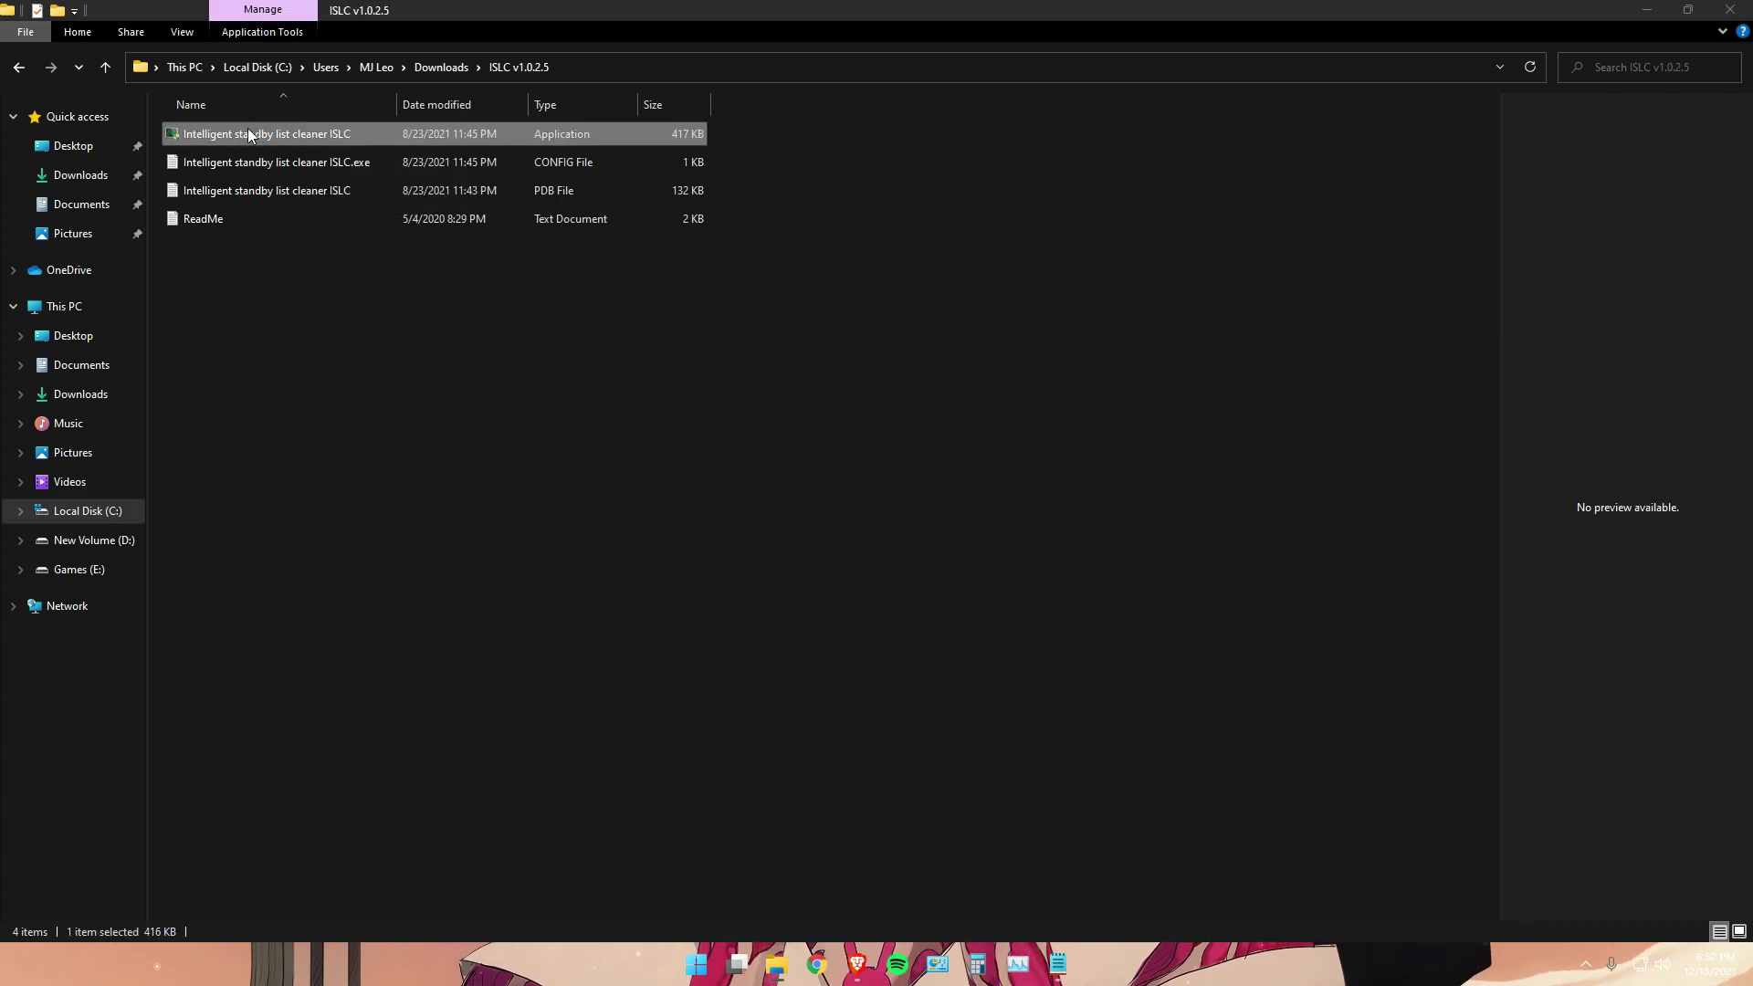
double_click(248, 128)
- Run ISLC elevated with a 0.50 ms custom timer resolution, logon auto-start minimized, and start monitoring
left_click(784, 629)
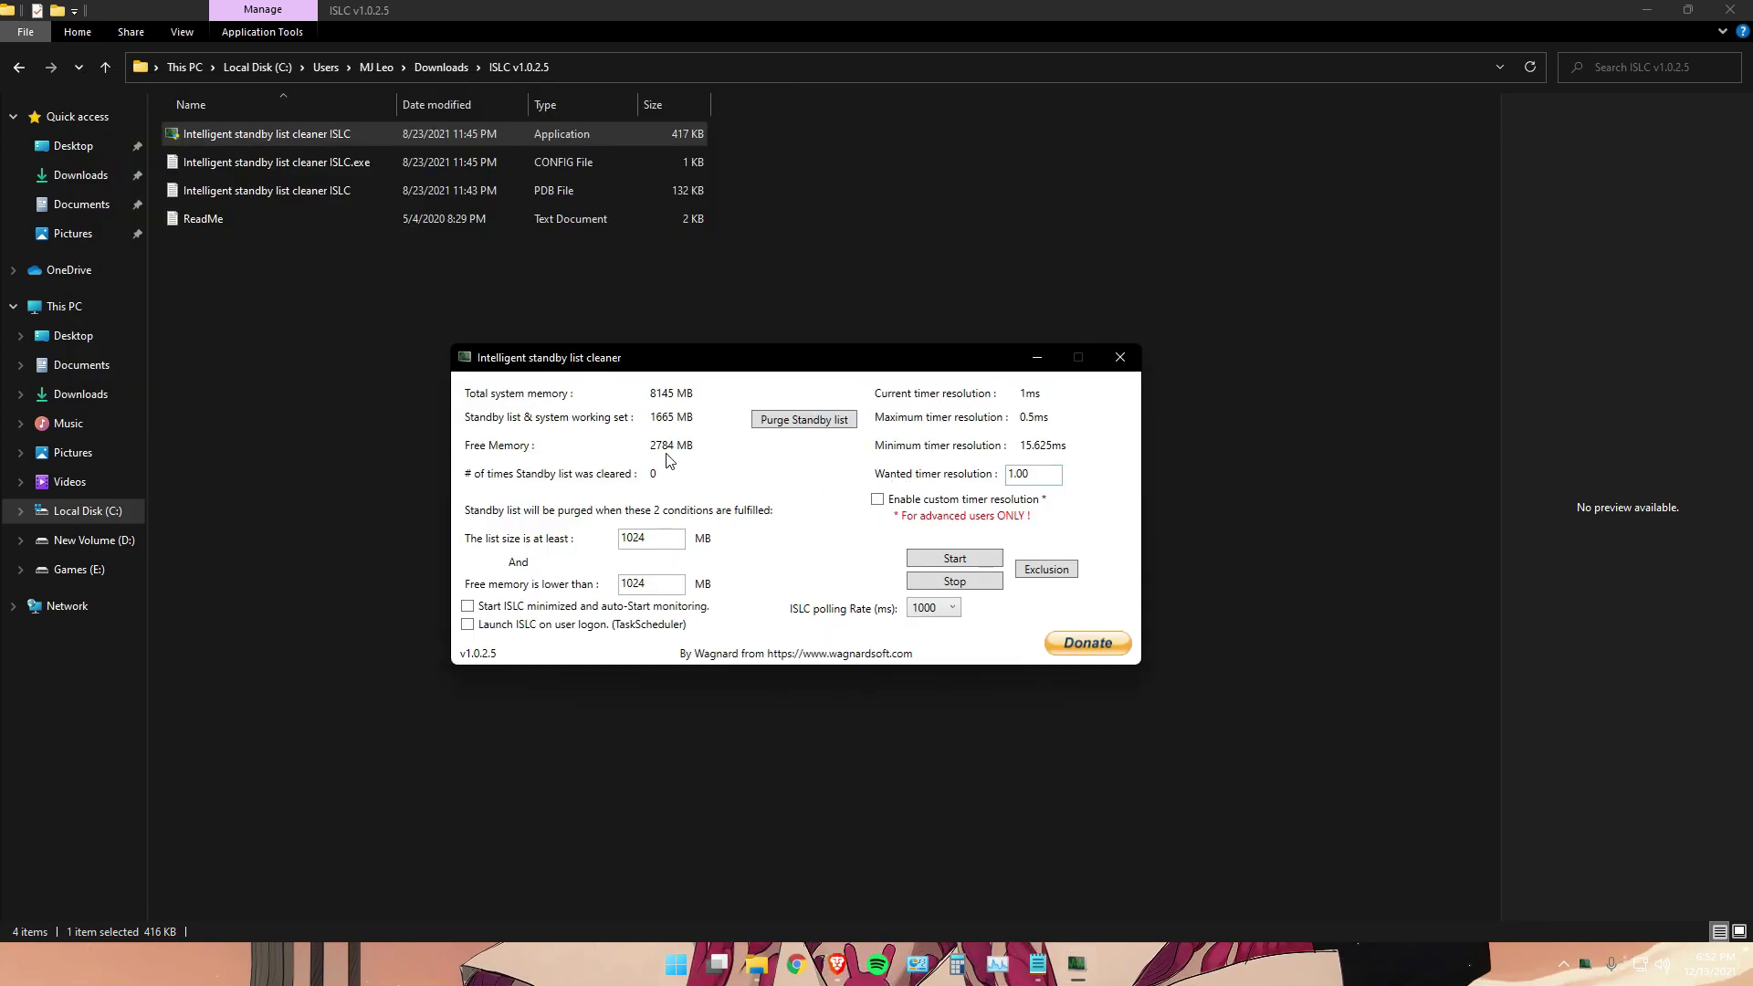
left_click_drag(1045, 474, 1001, 480)
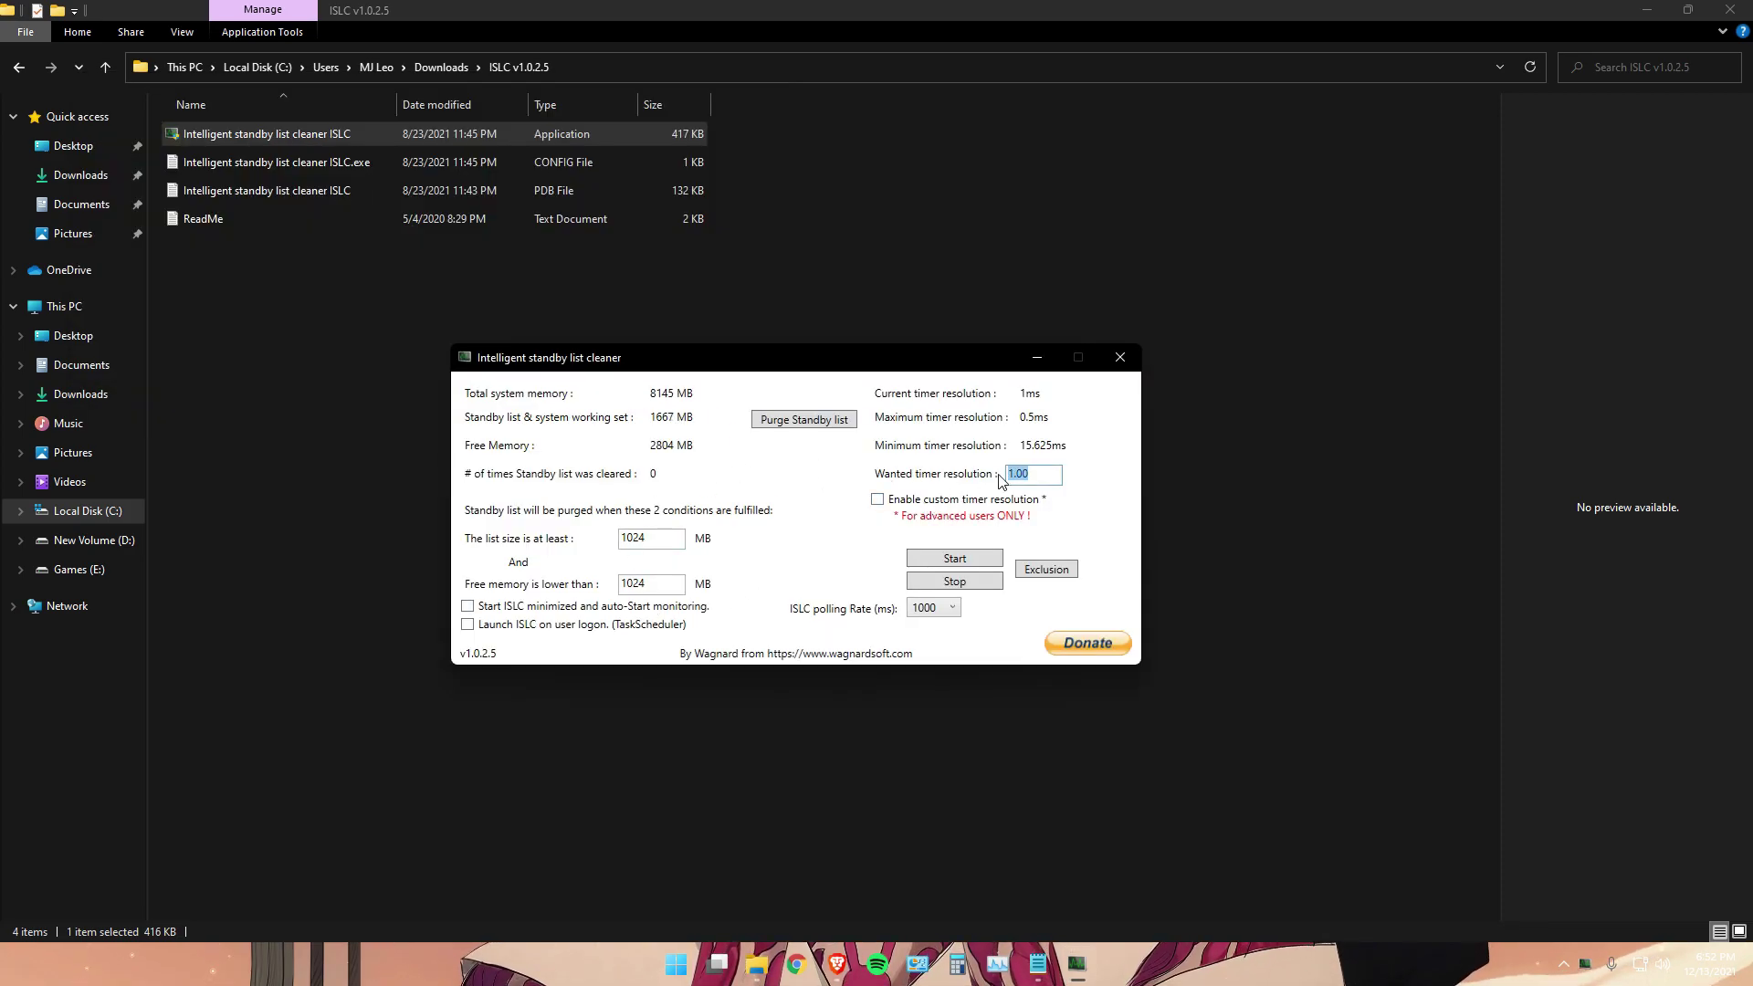
type("0")
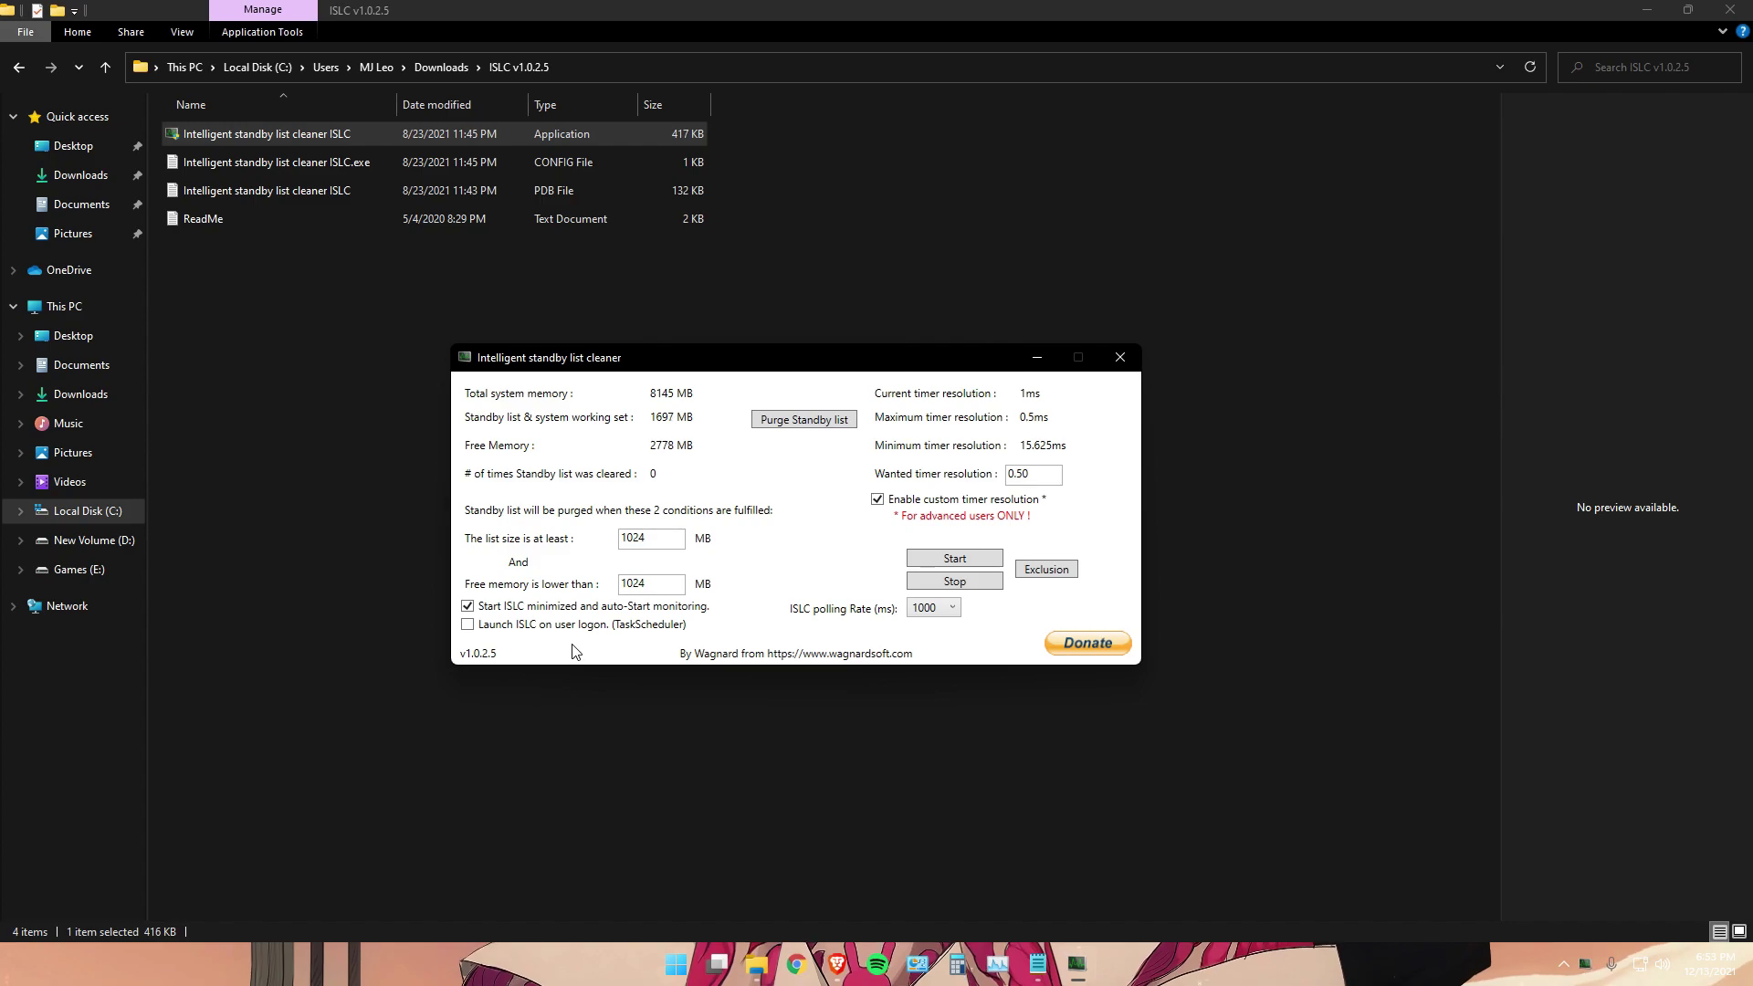
left_click(956, 561)
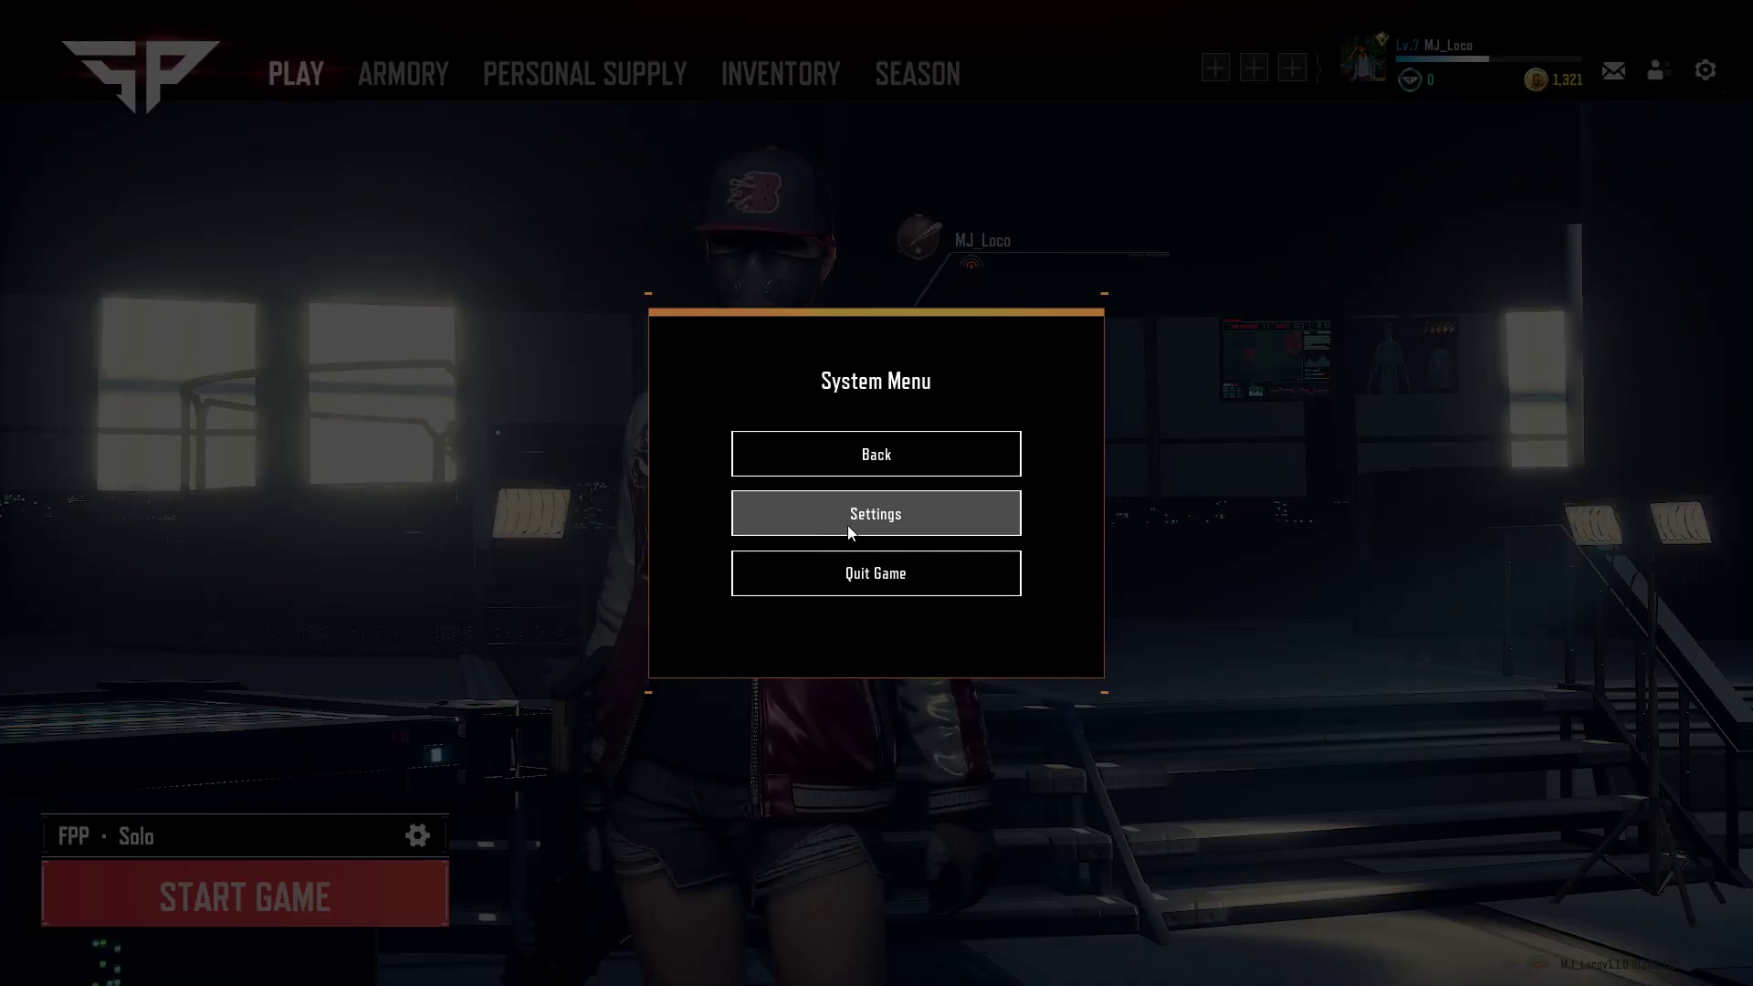
- In the game's settings, set Display mode to Full Screen and Maximum Frame Rate Limit to 144 FPS
left_click(849, 525)
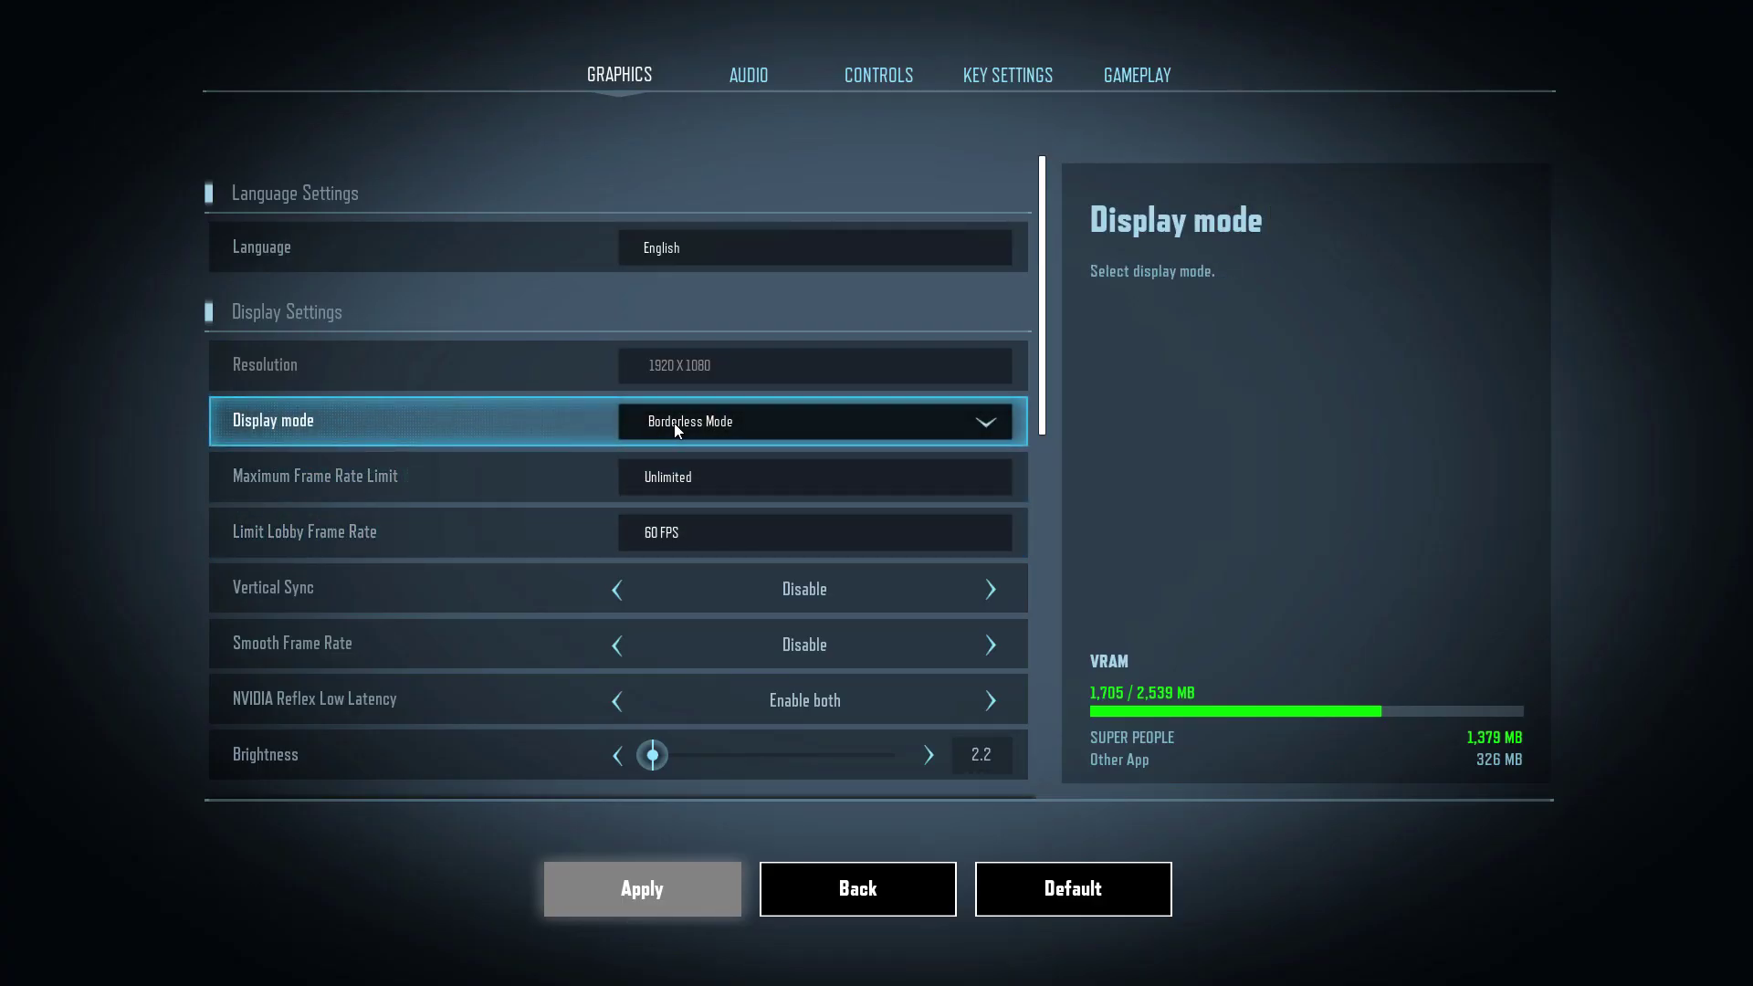
left_click(768, 431)
left_click(710, 457)
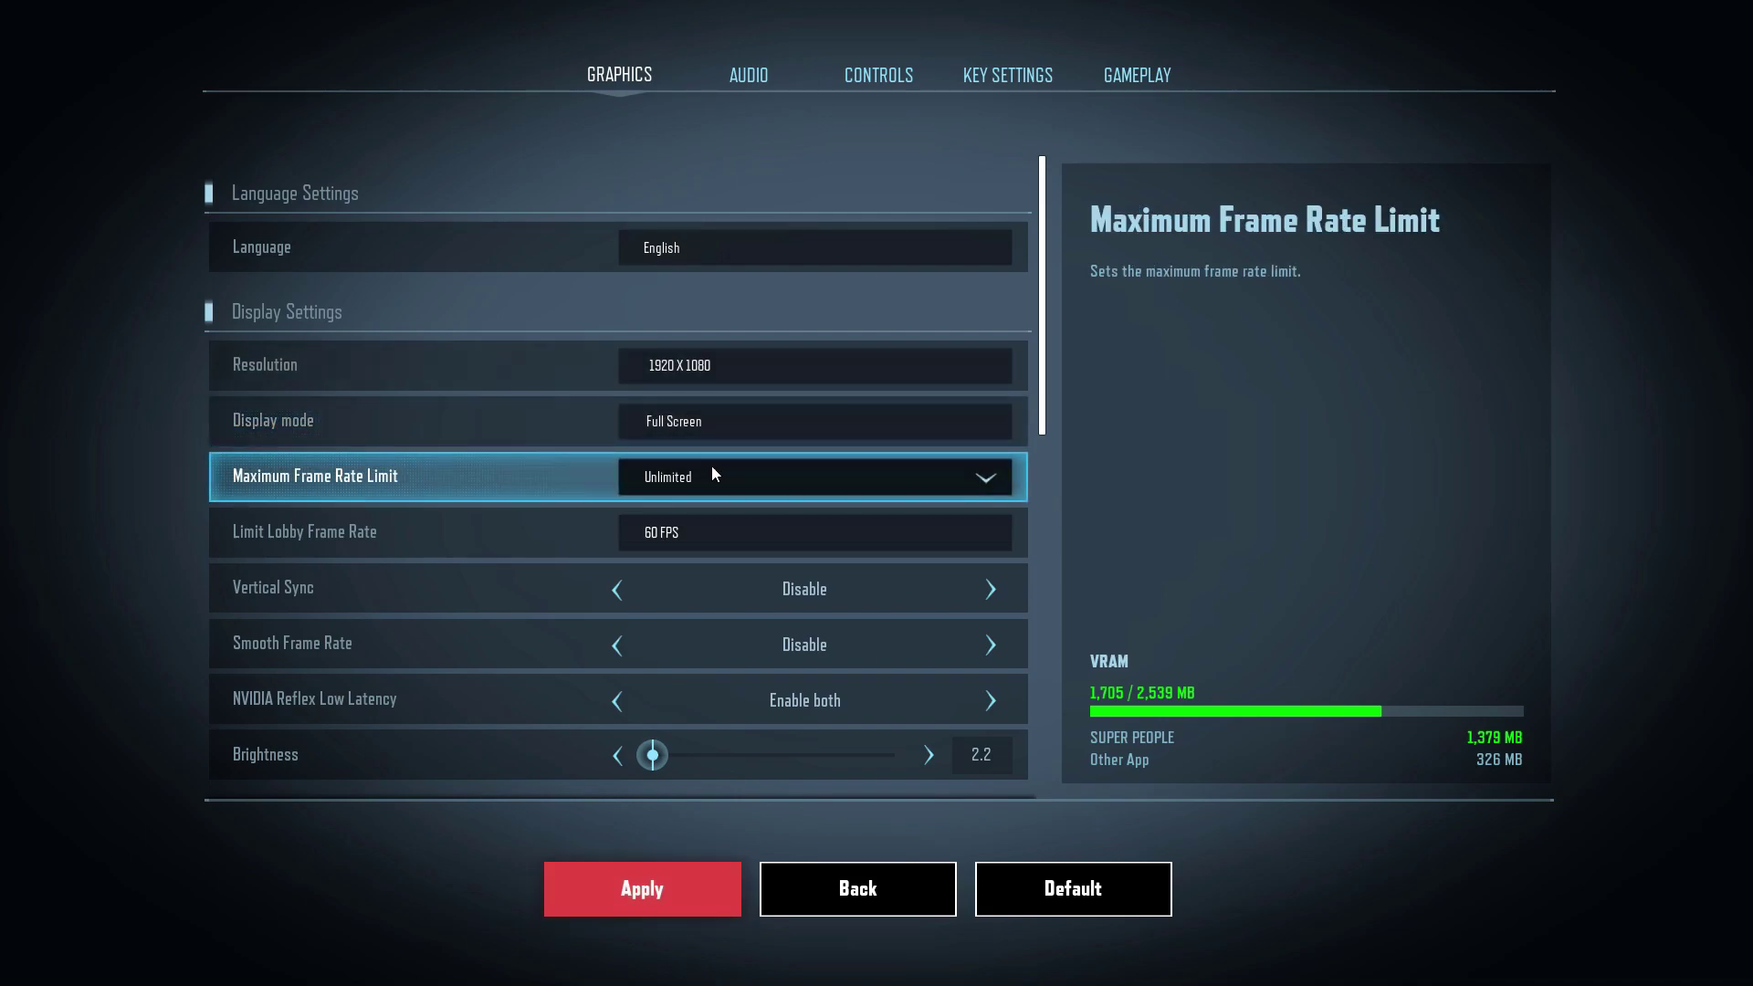
left_click(688, 479)
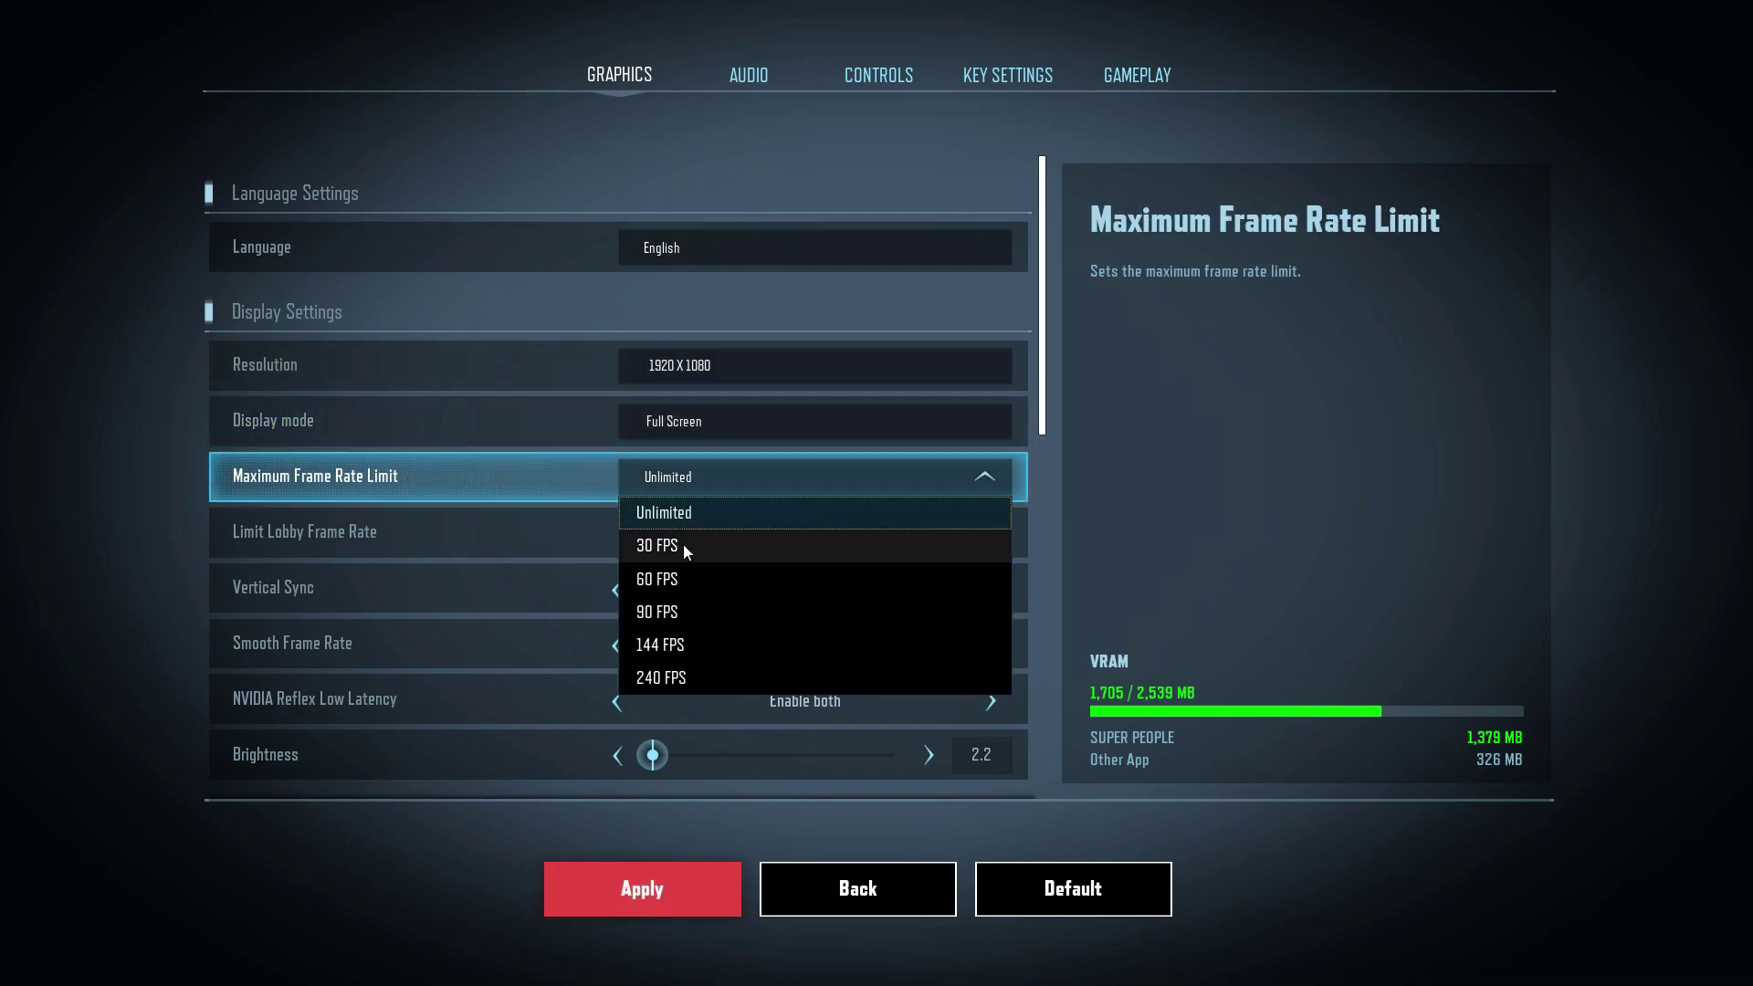
left_click(672, 645)
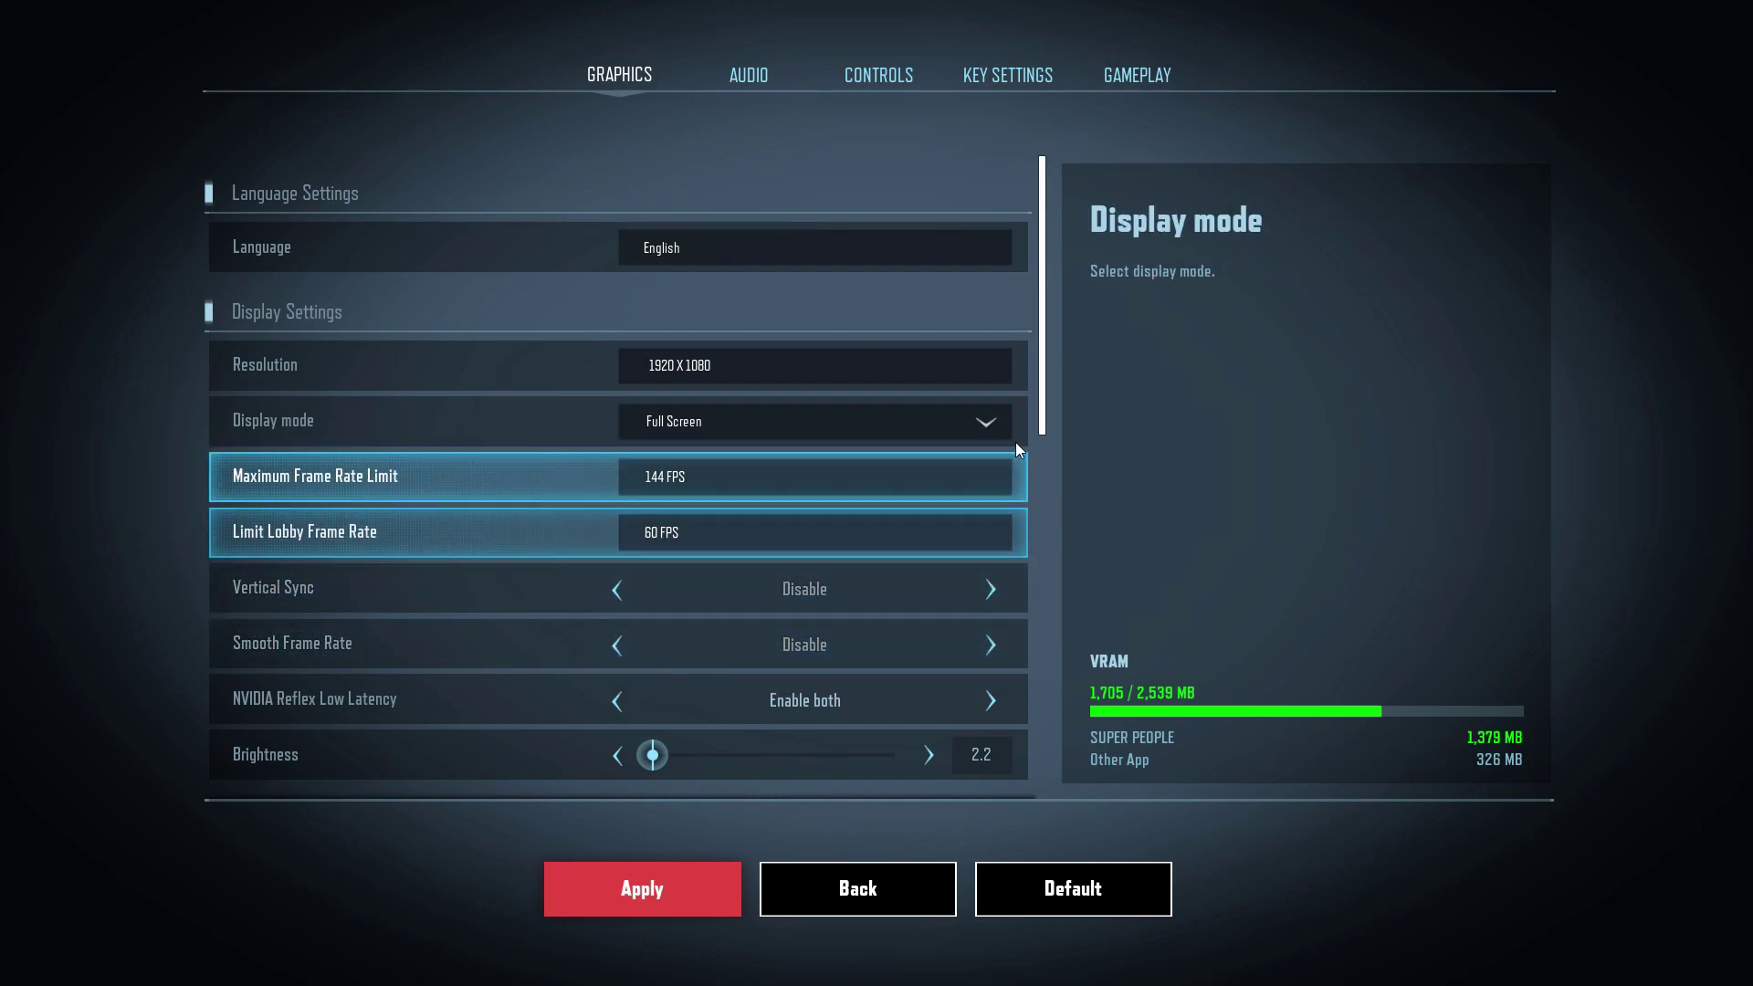
left_click_drag(1041, 425, 1033, 529)
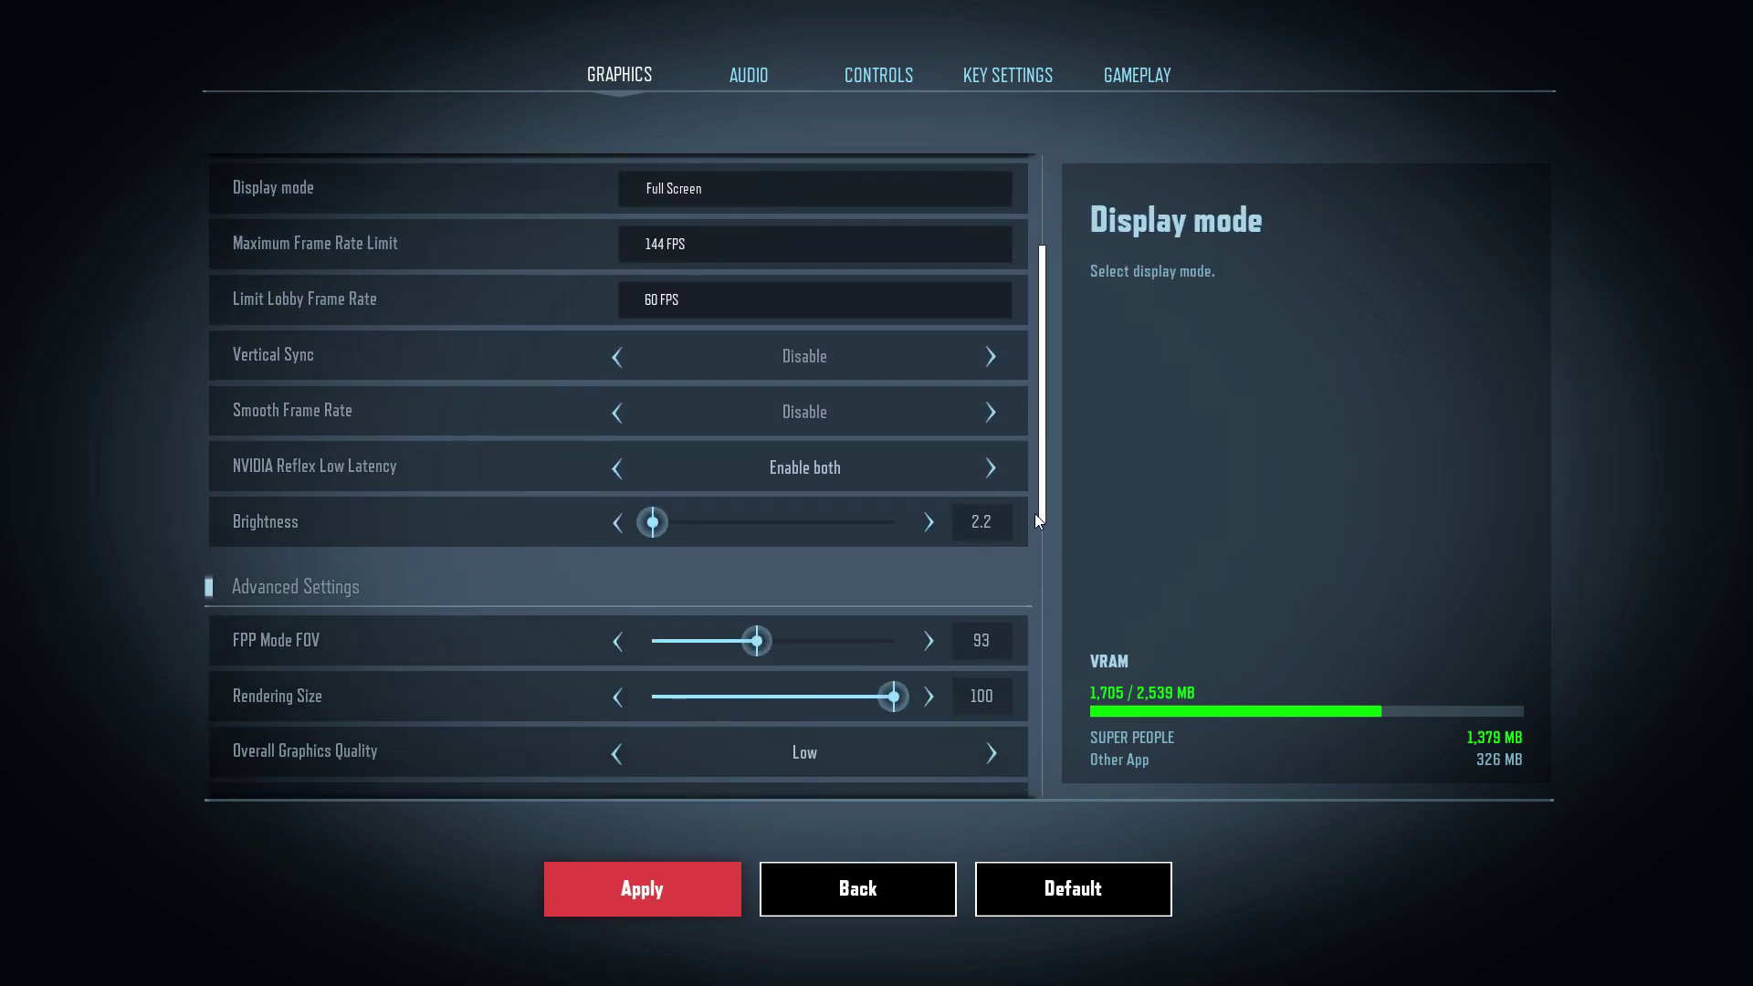
mouse_move(617, 423)
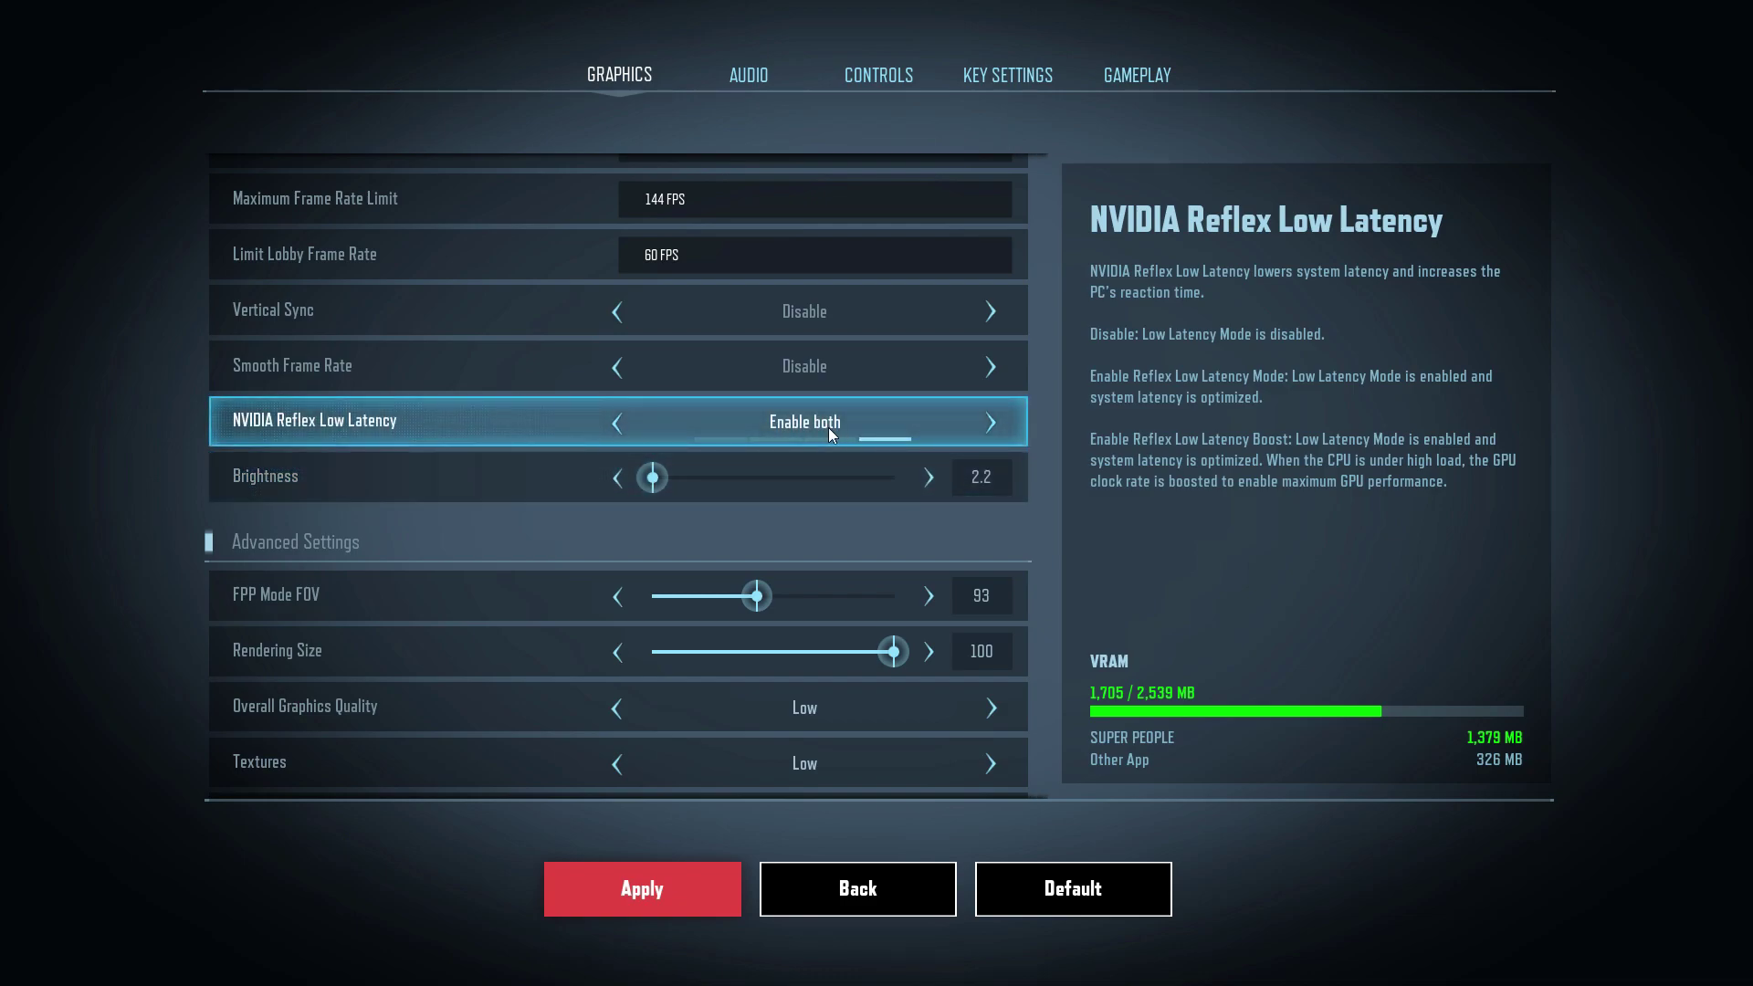
scroll(968, 514, "down", 1)
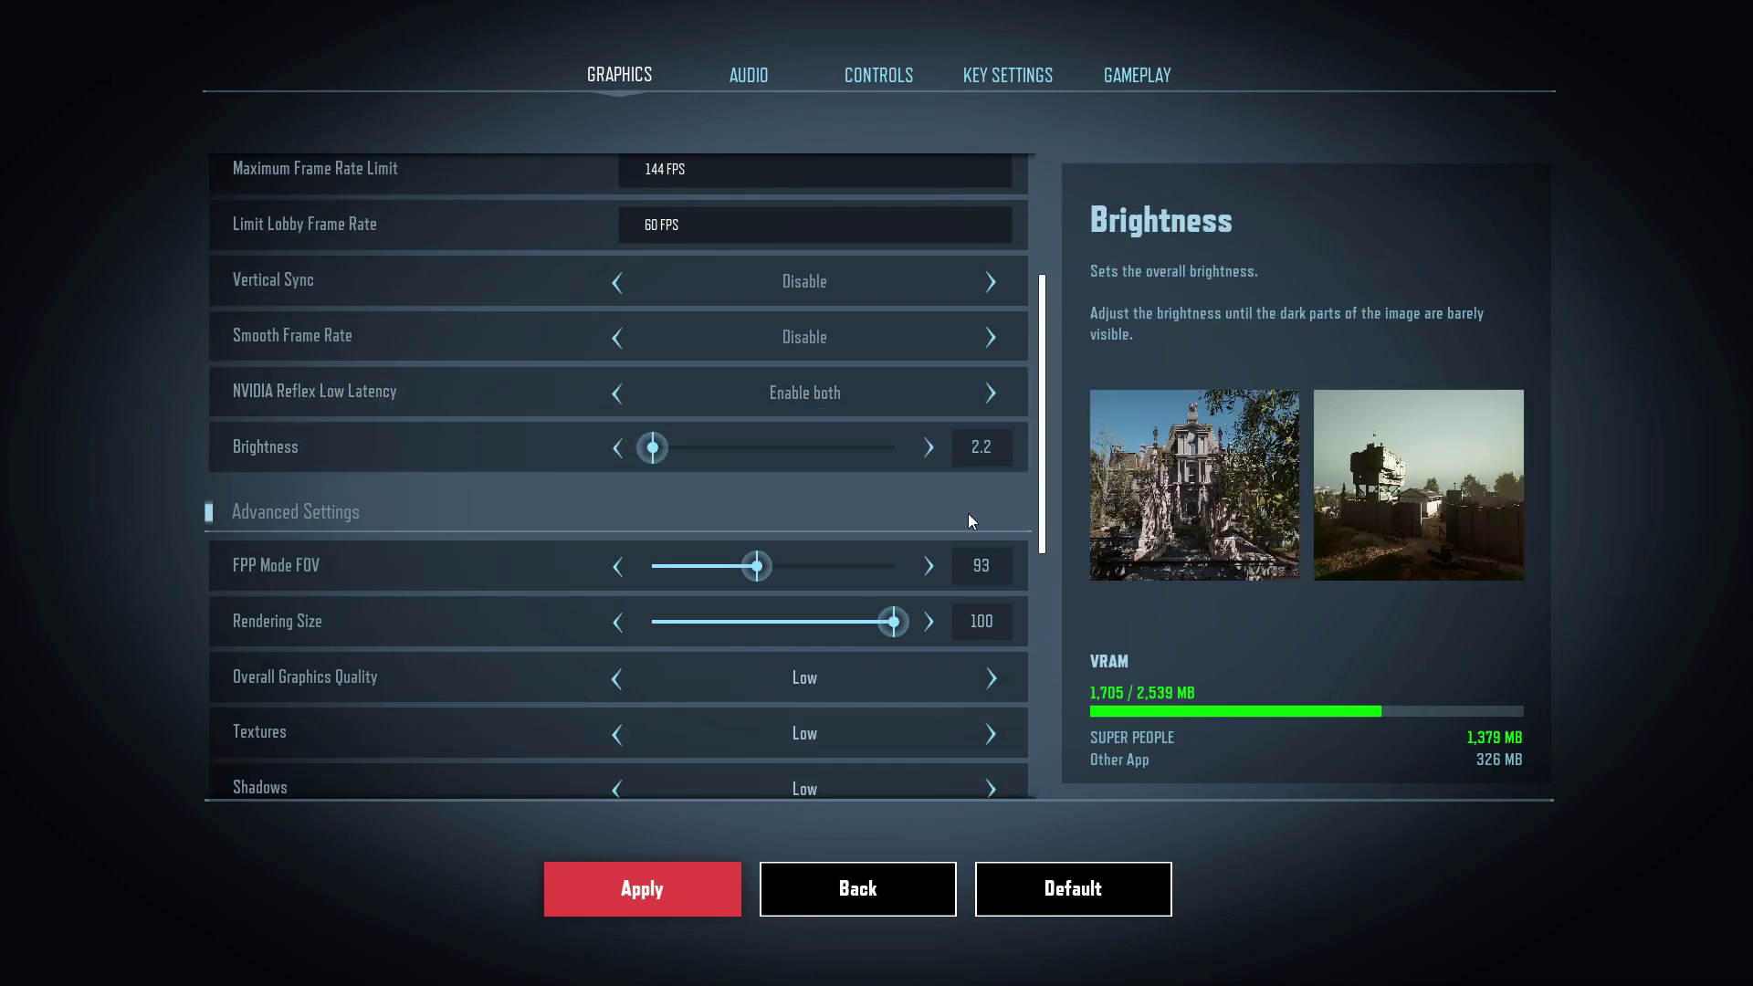
scroll(968, 514, "down", 2)
scroll(968, 513, "down", 2)
scroll(968, 513, "down", 3)
scroll(969, 521, "down", 3)
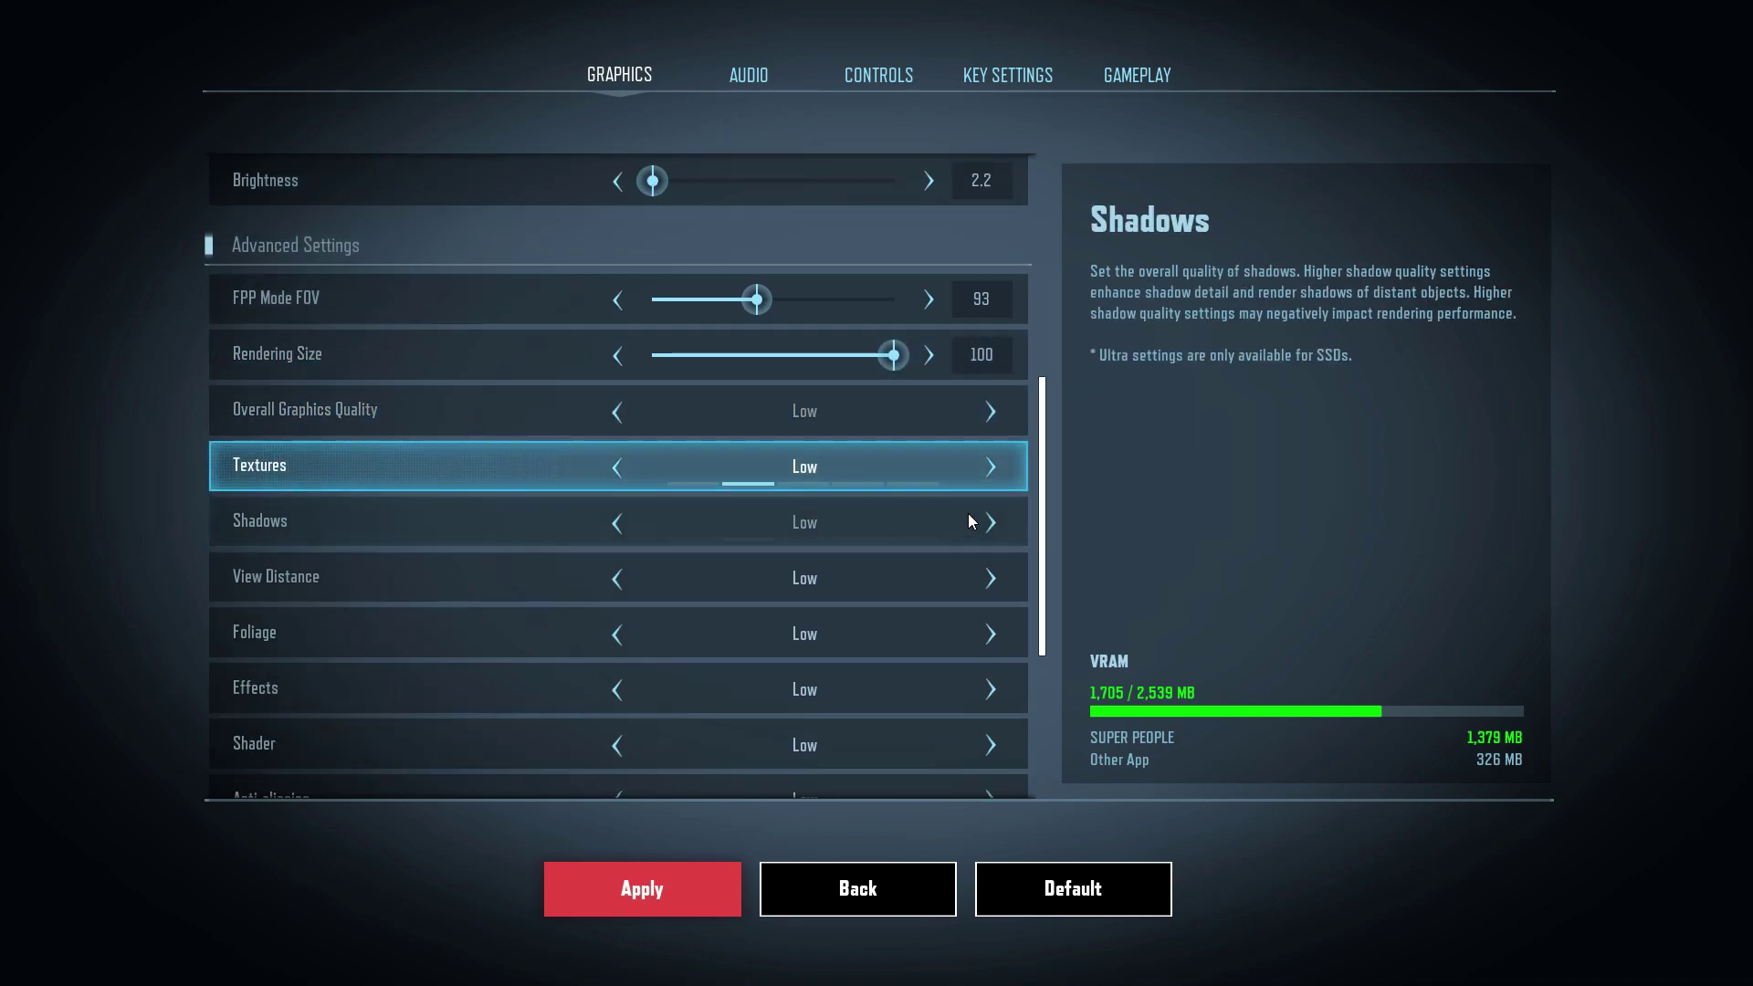
- Lower Shadows, Effects and Anti-aliasing to Very Low in Advanced Settings, making quality Custom
left_click(618, 500)
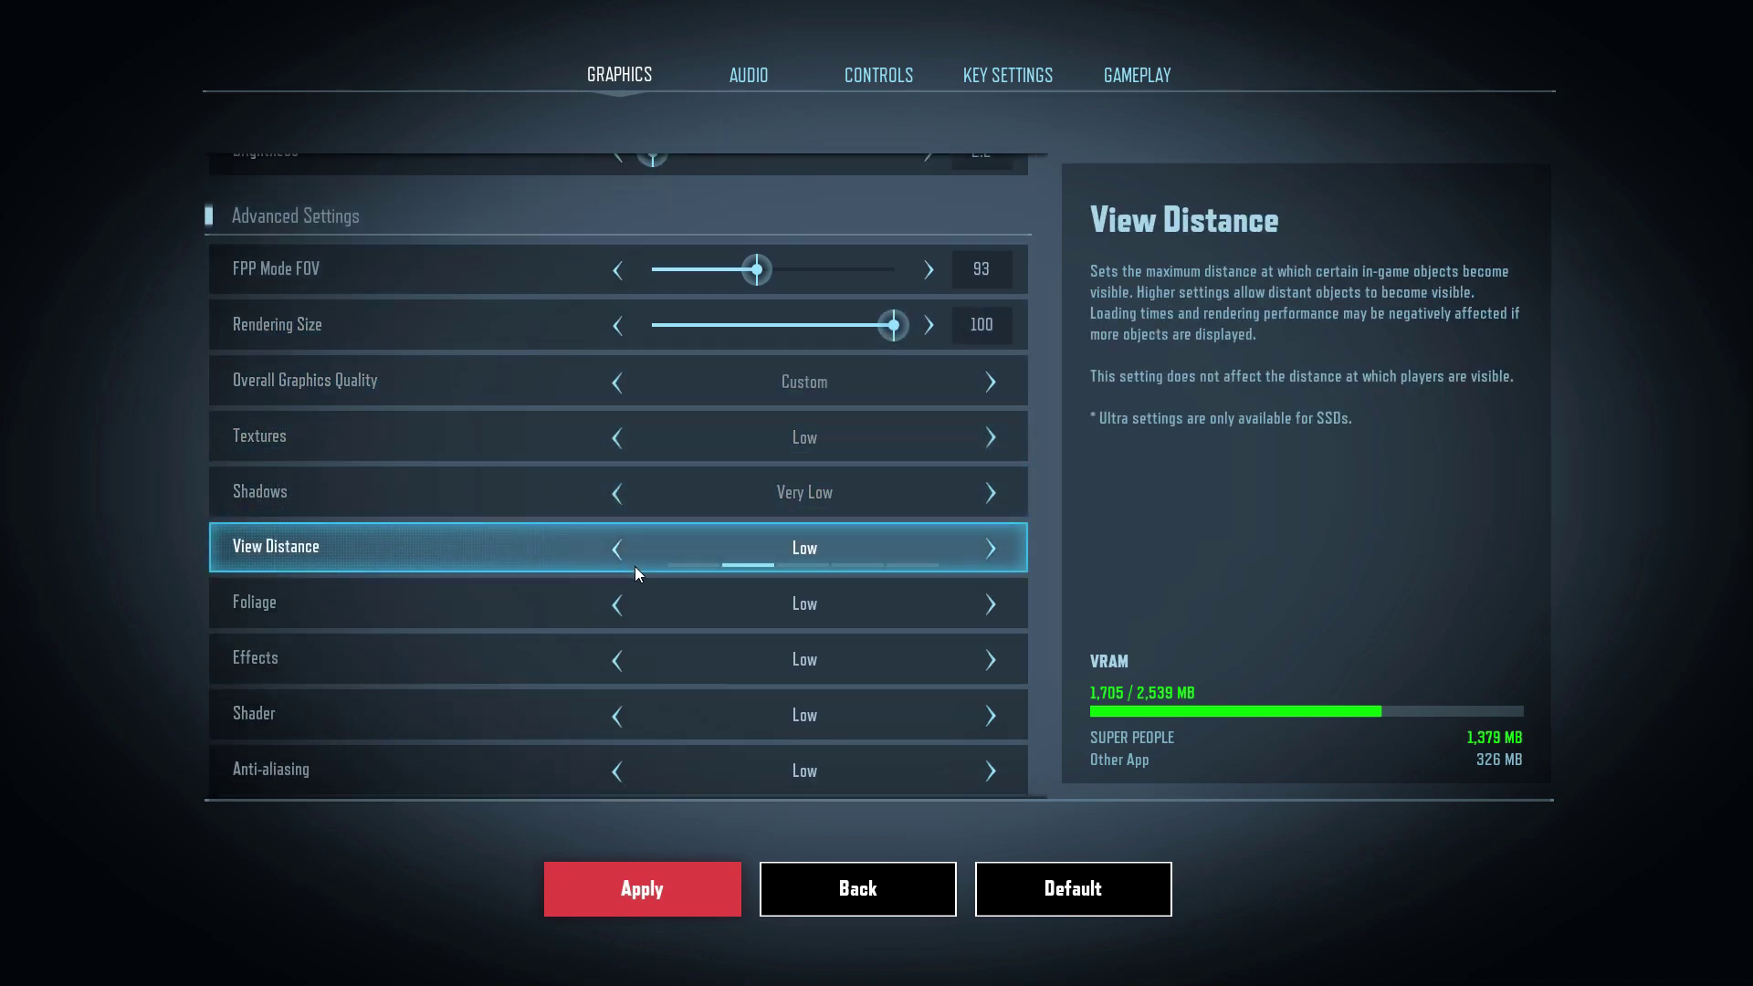
left_click(984, 454)
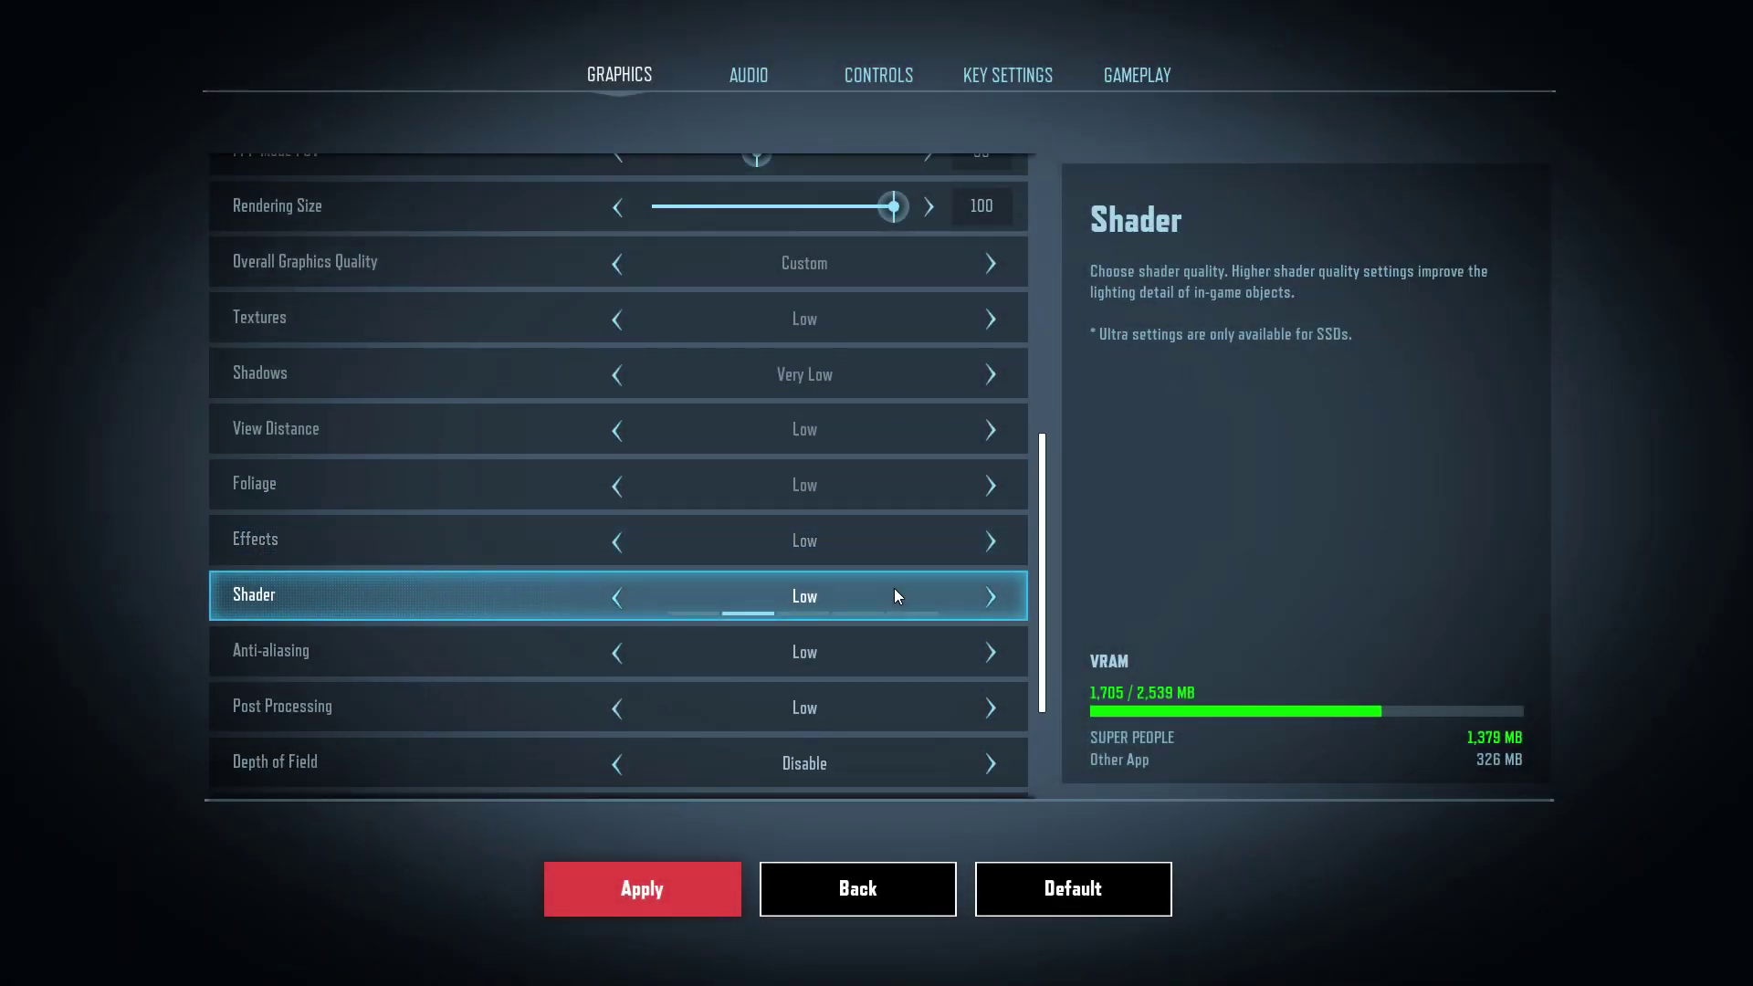
left_click(618, 543)
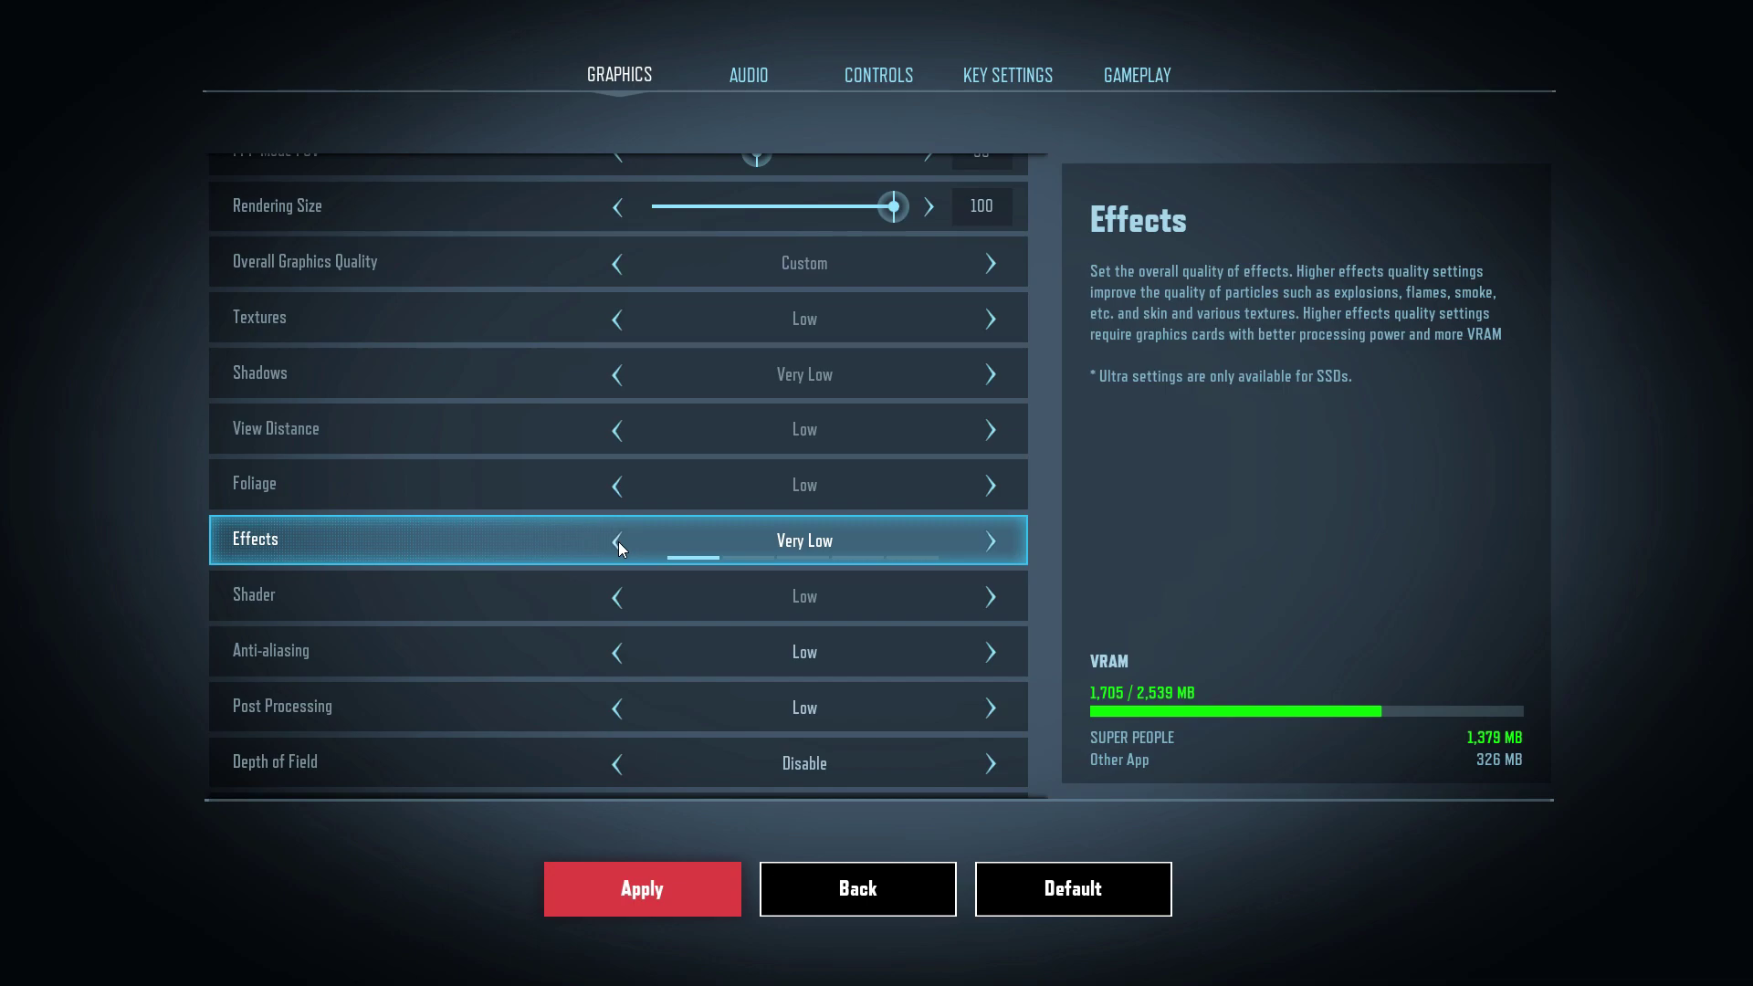
scroll(724, 554, "down", 2)
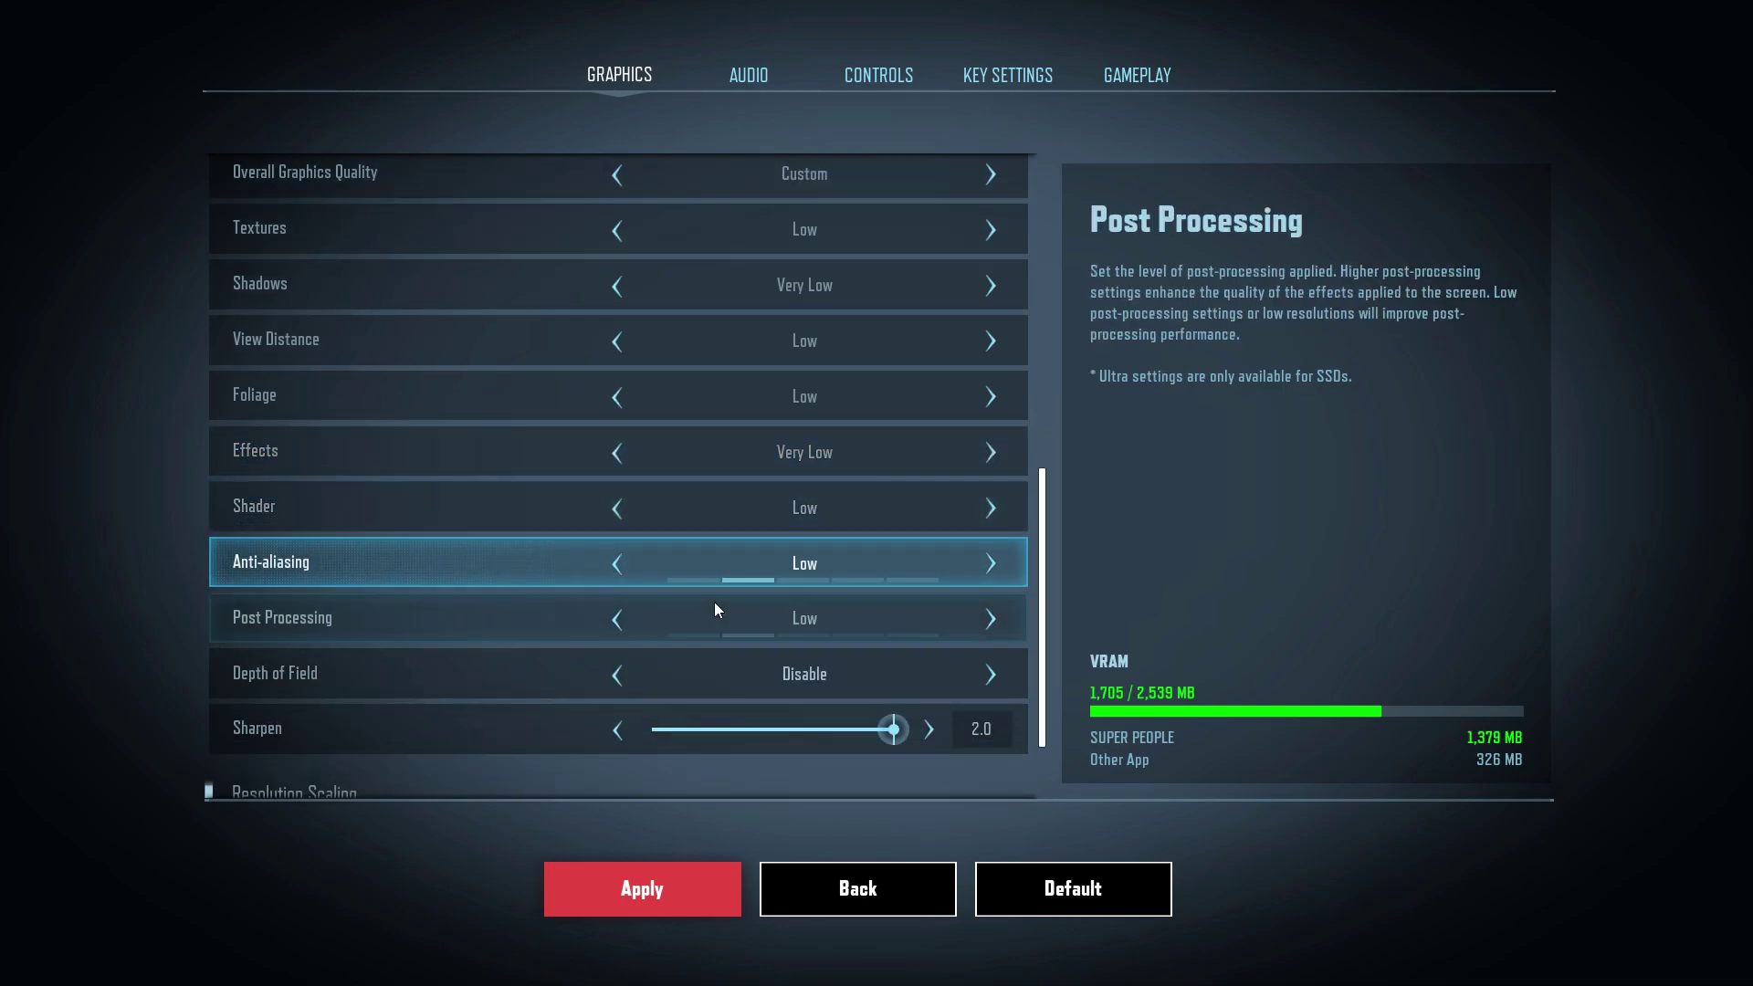
left_click(618, 564)
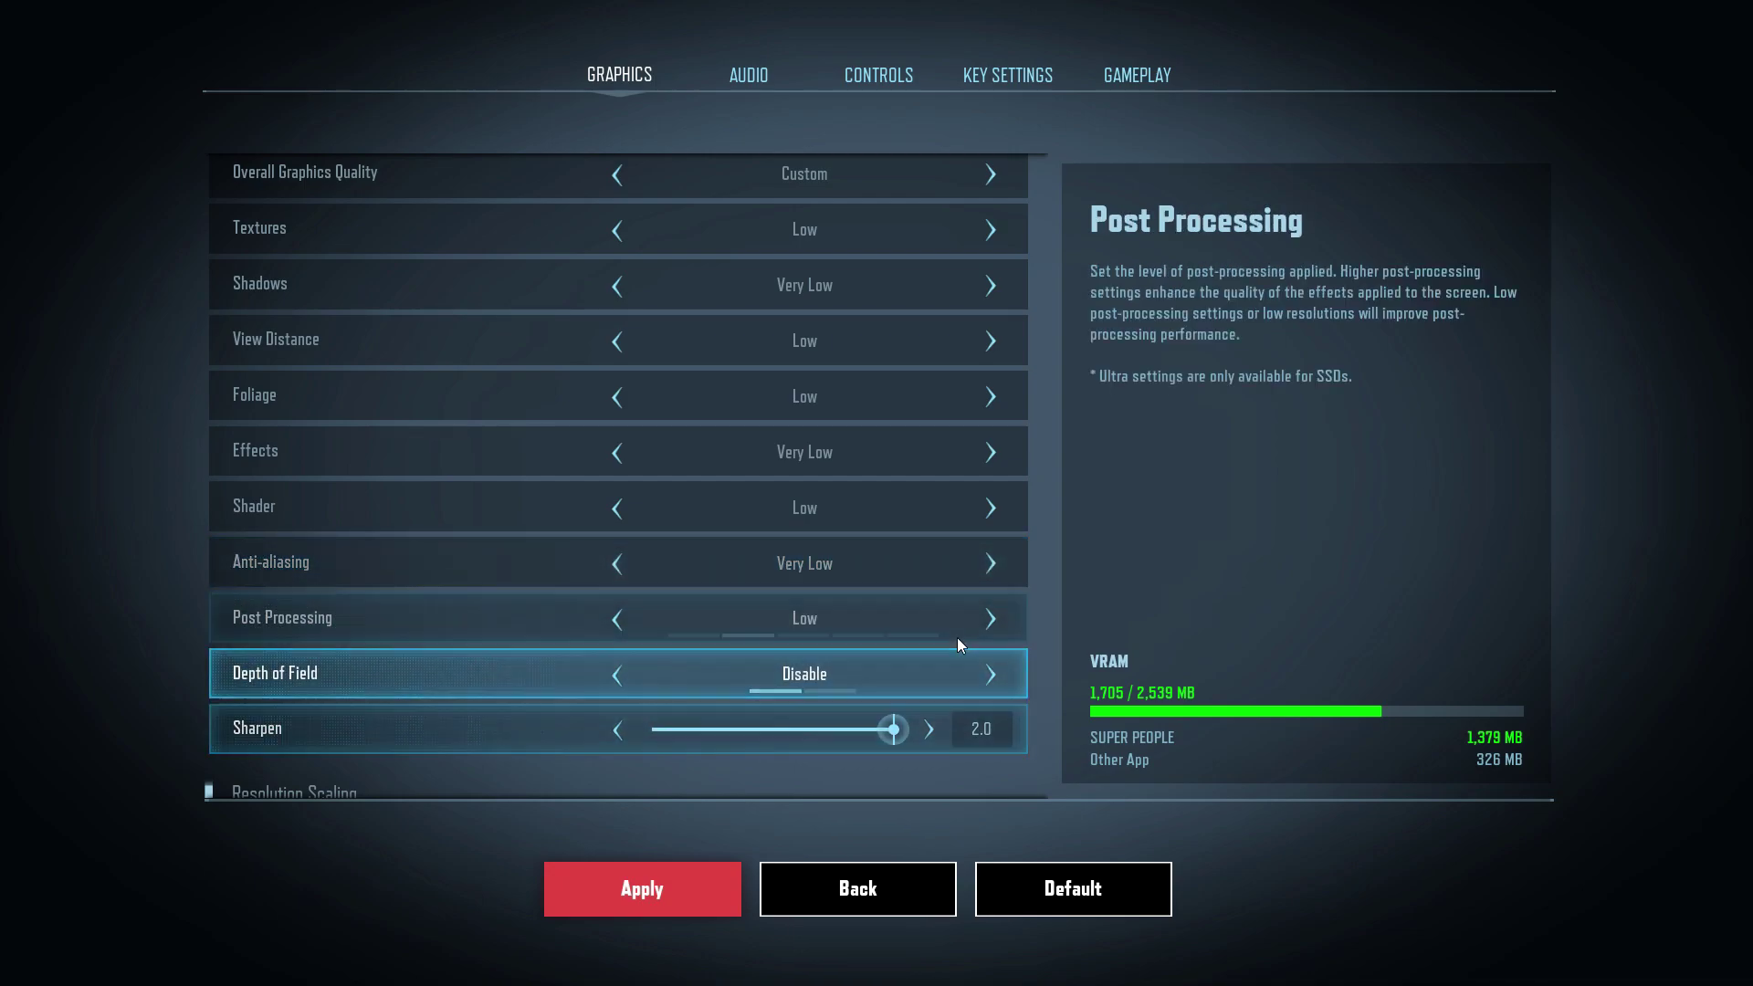
scroll(957, 638, "down", 3)
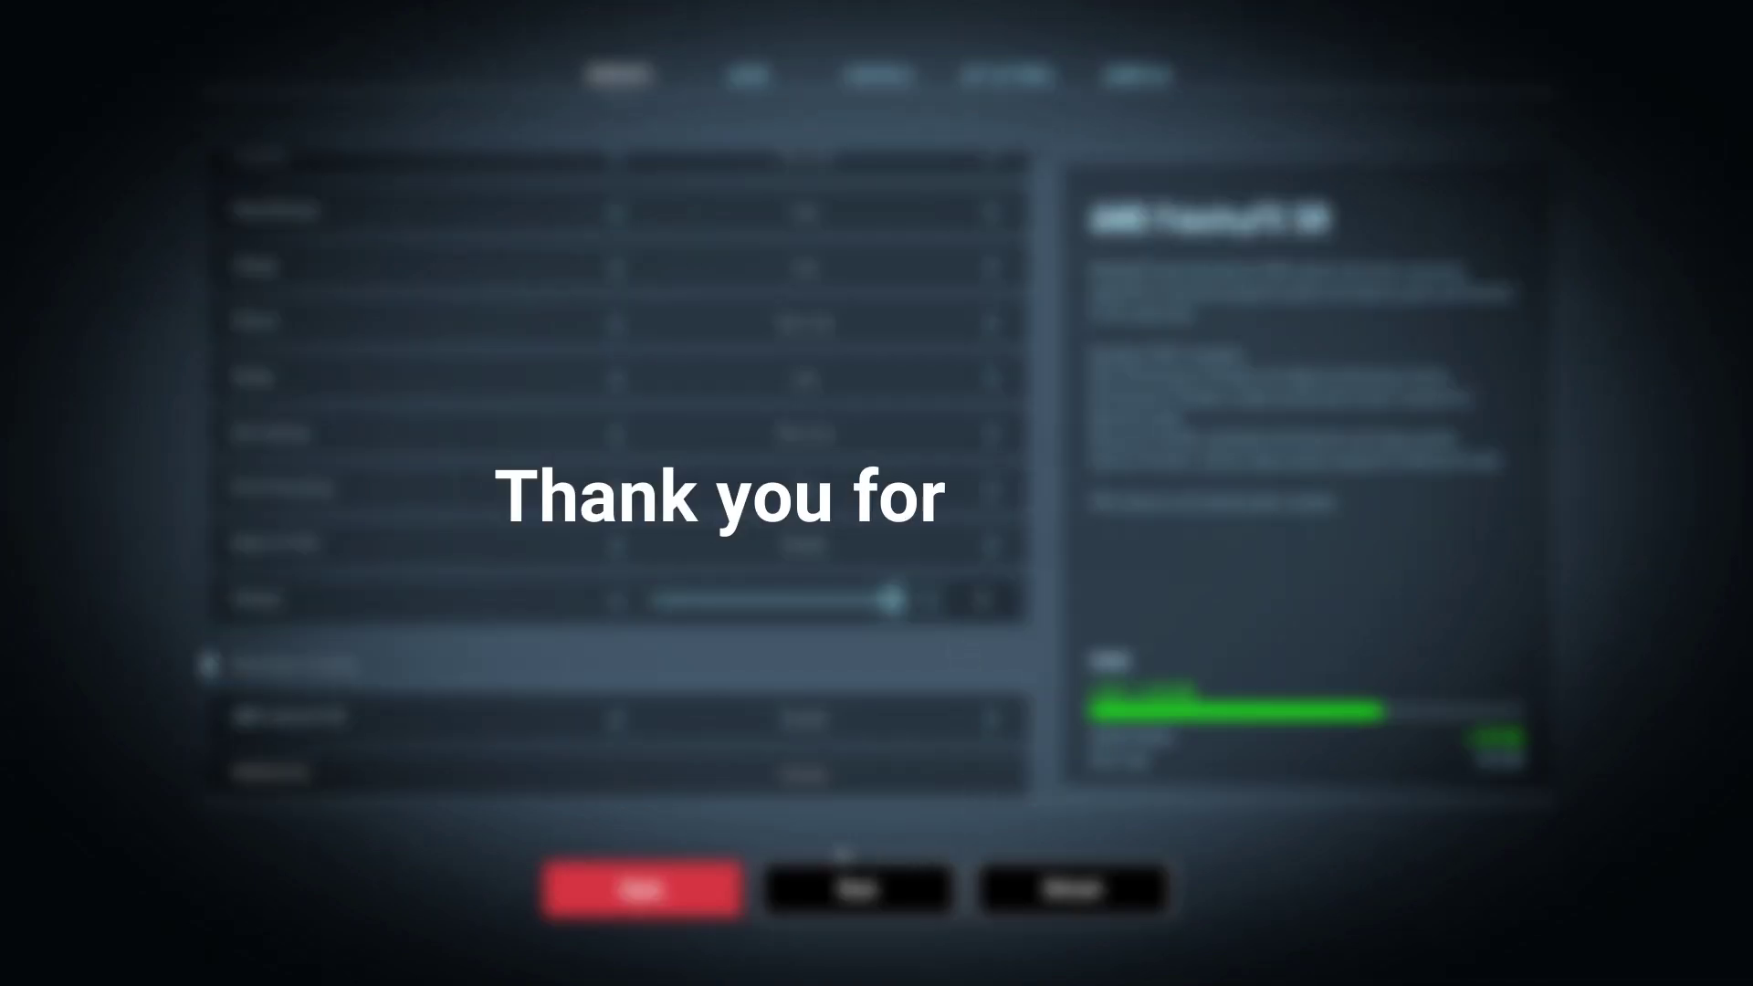